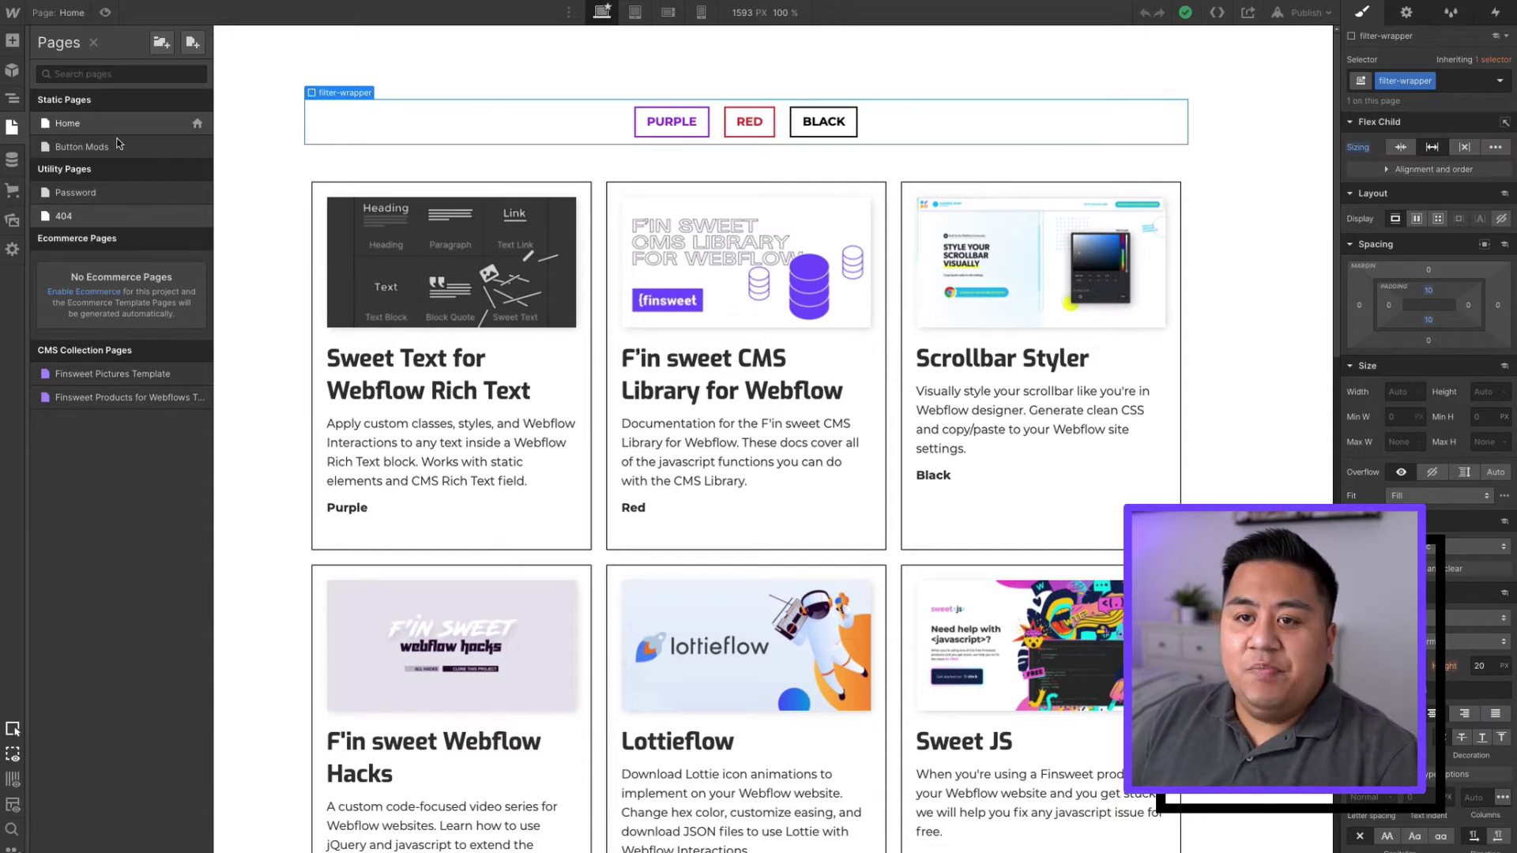
Review the color-filter script in the Home page's Before </body> custom code
mouse_move(197, 127)
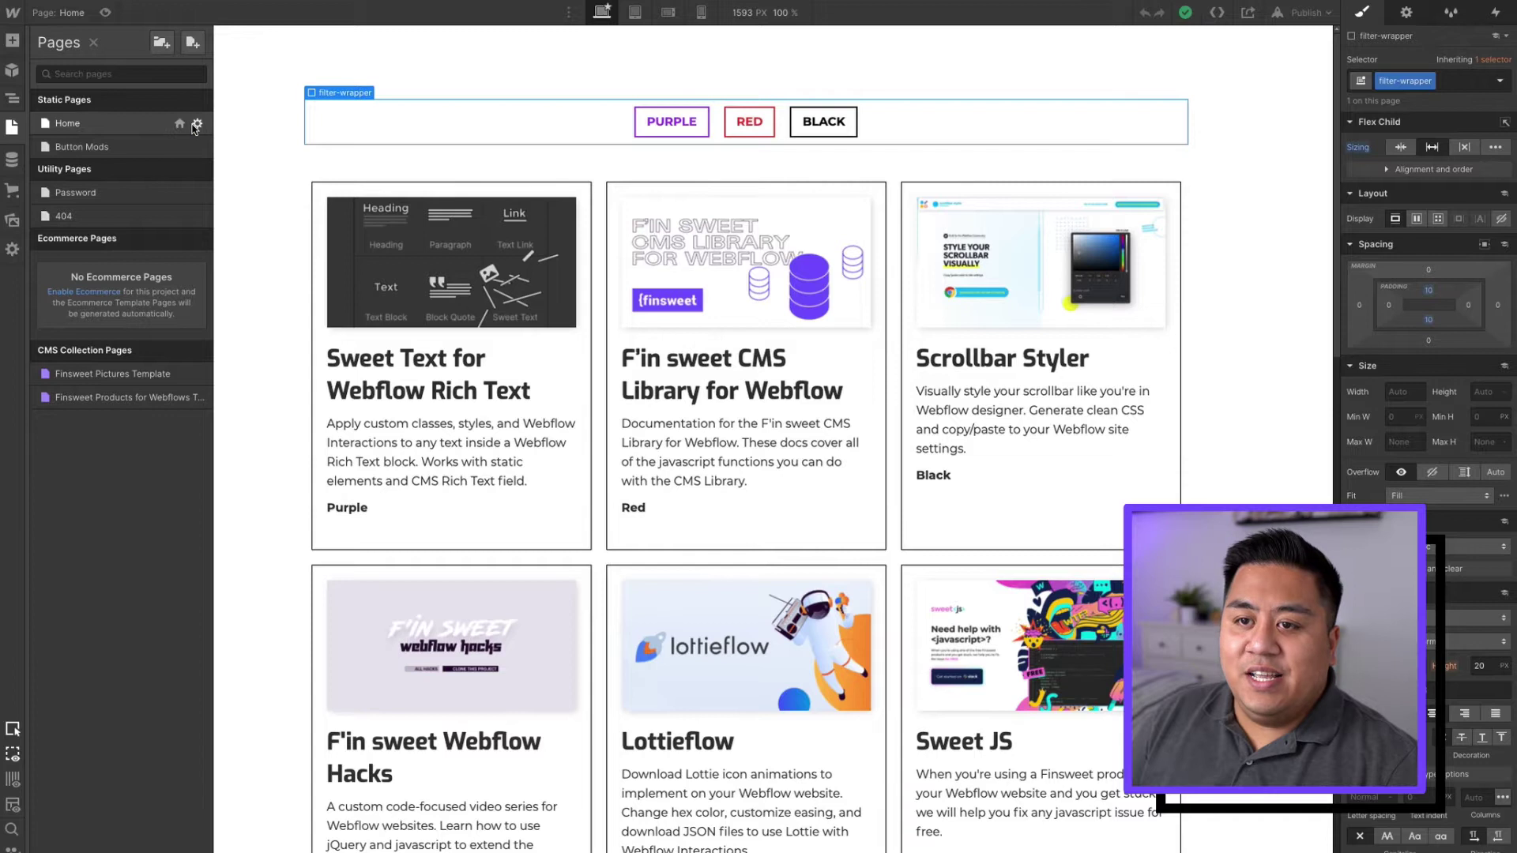
left_click(196, 125)
scroll(359, 575, "down", 15)
scroll(360, 578, "down", 2)
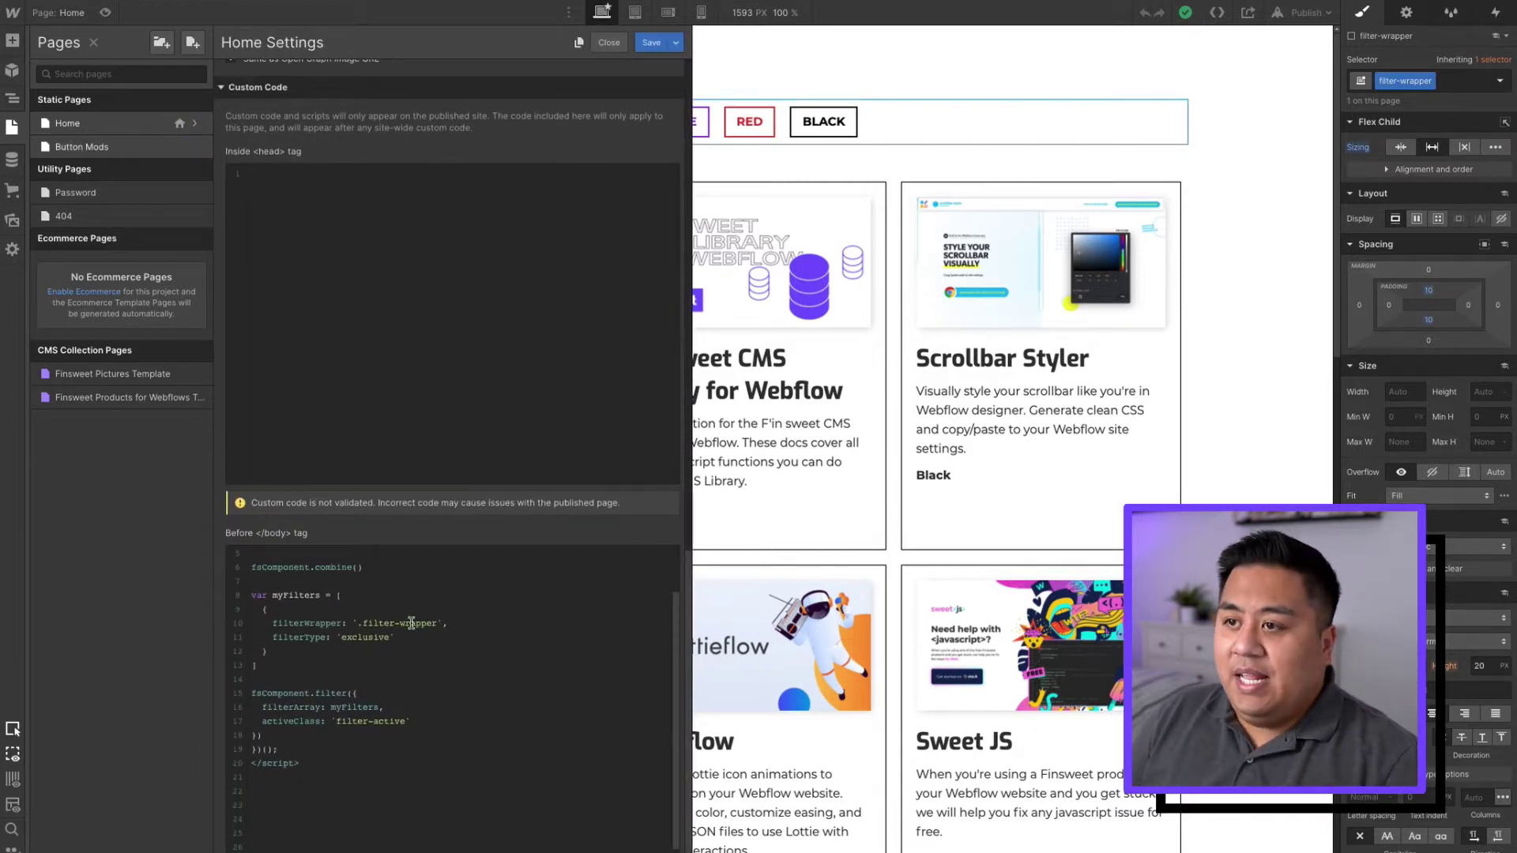
left_click(650, 46)
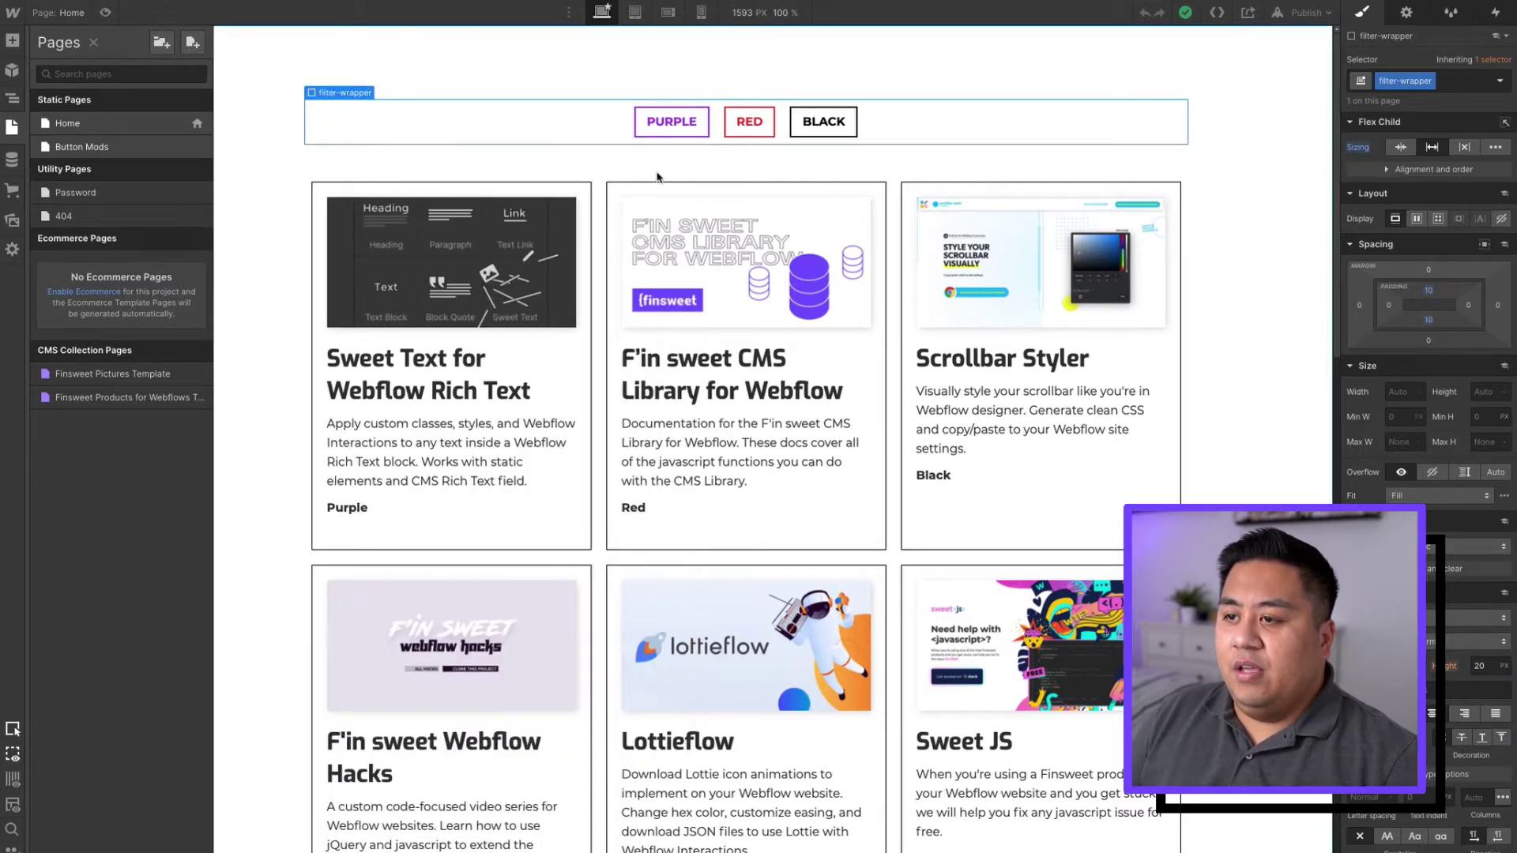
Publish the site to its webflow.io domain and open the live page
left_click(663, 128)
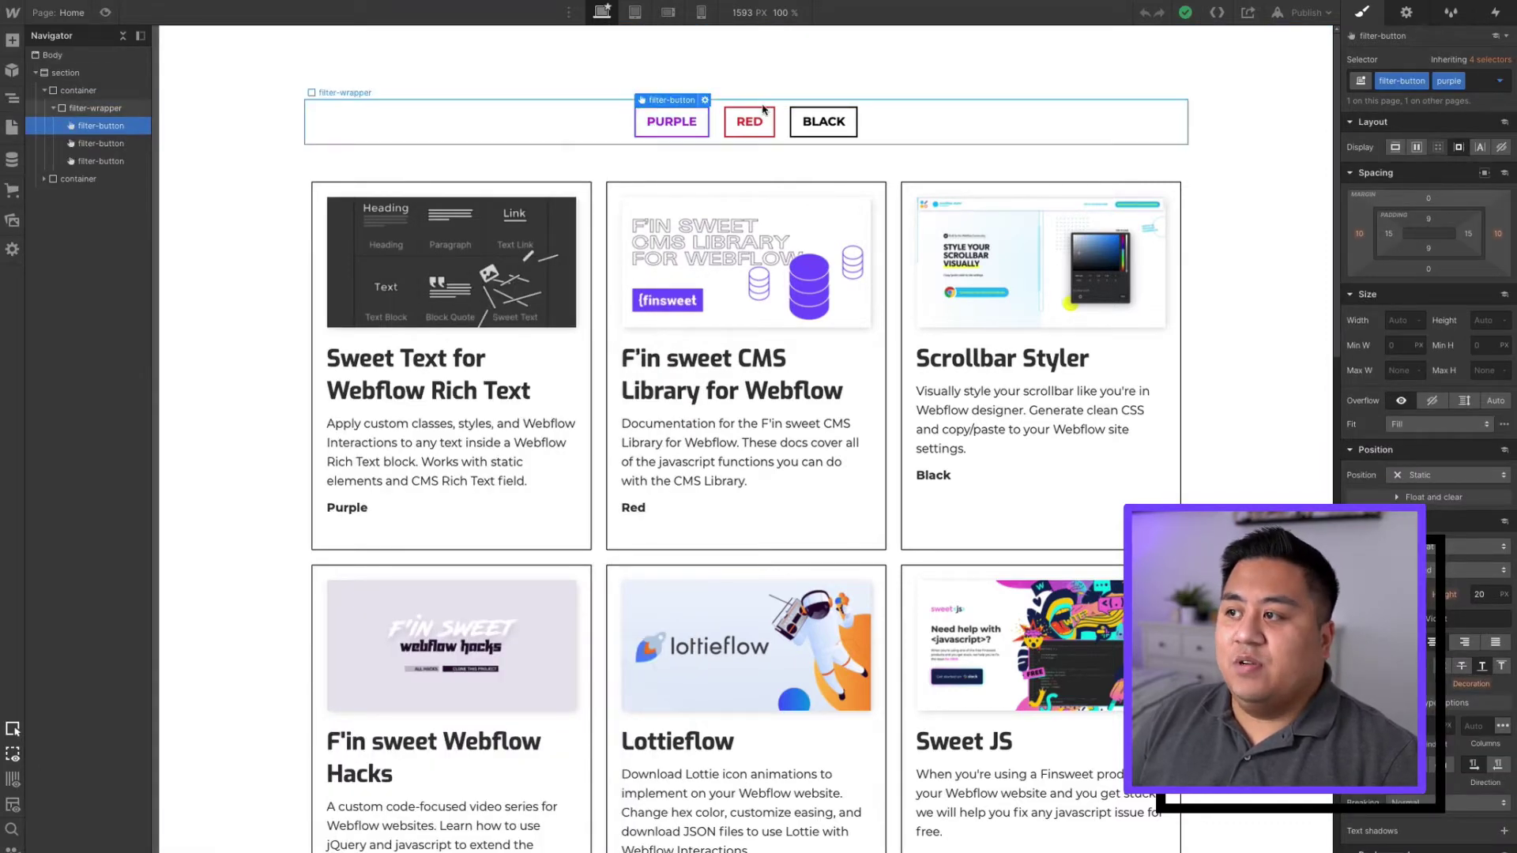
left_click(1282, 15)
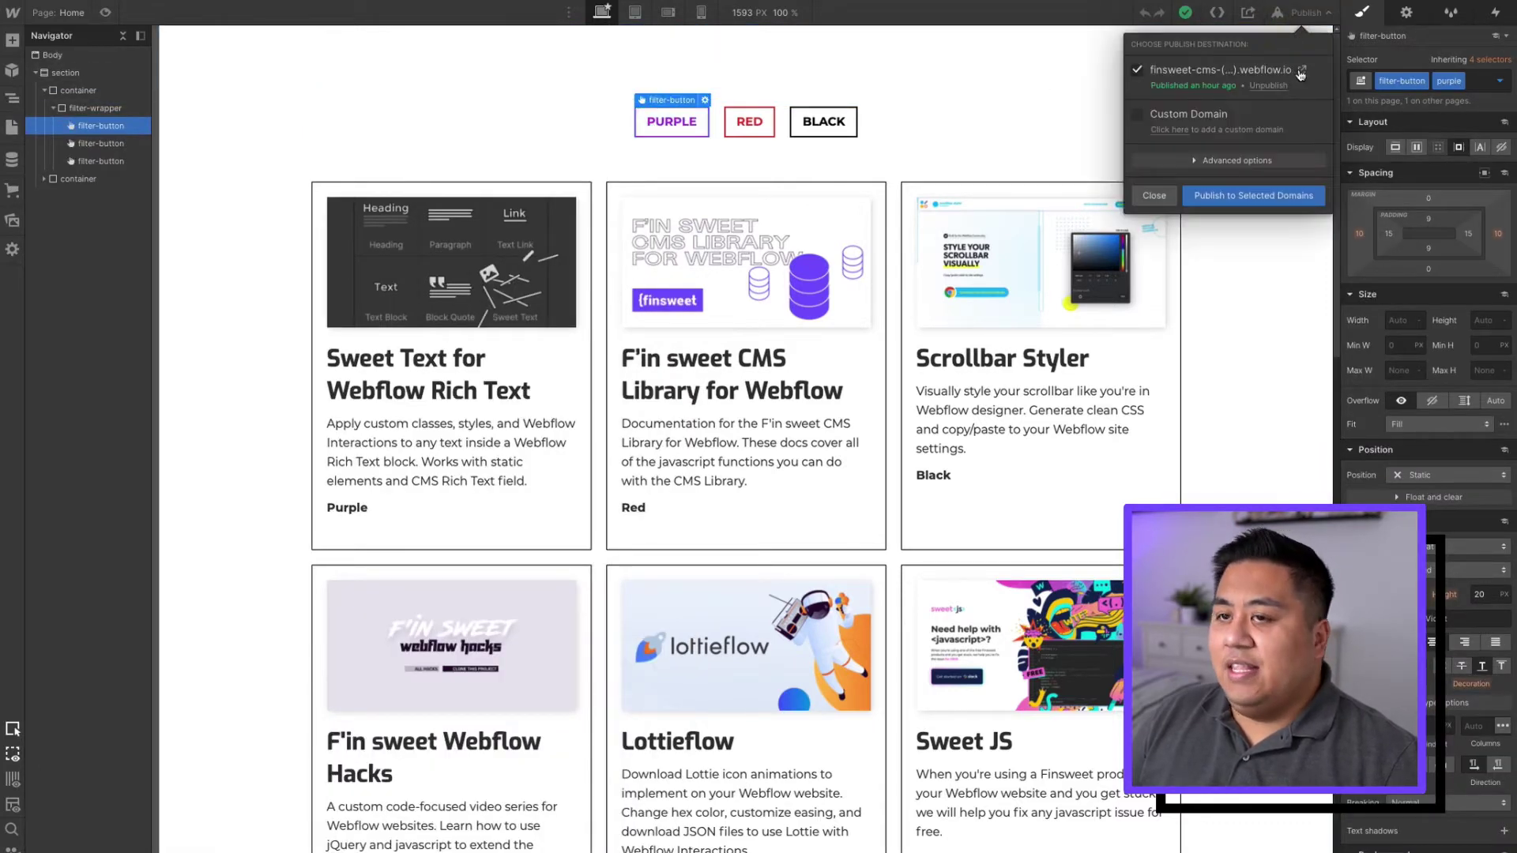
left_click(1226, 197)
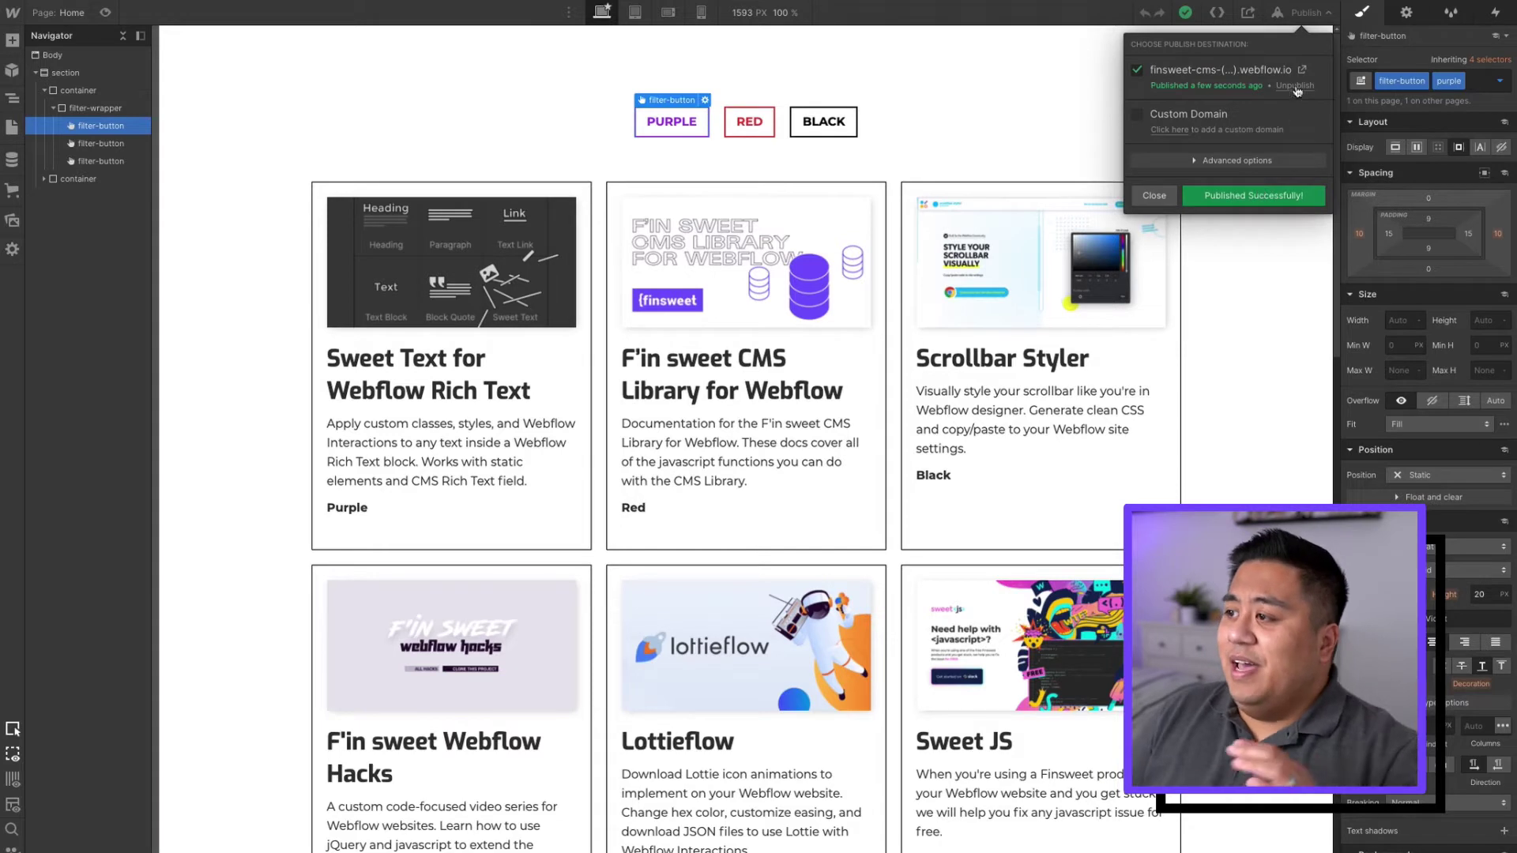
left_click(1301, 69)
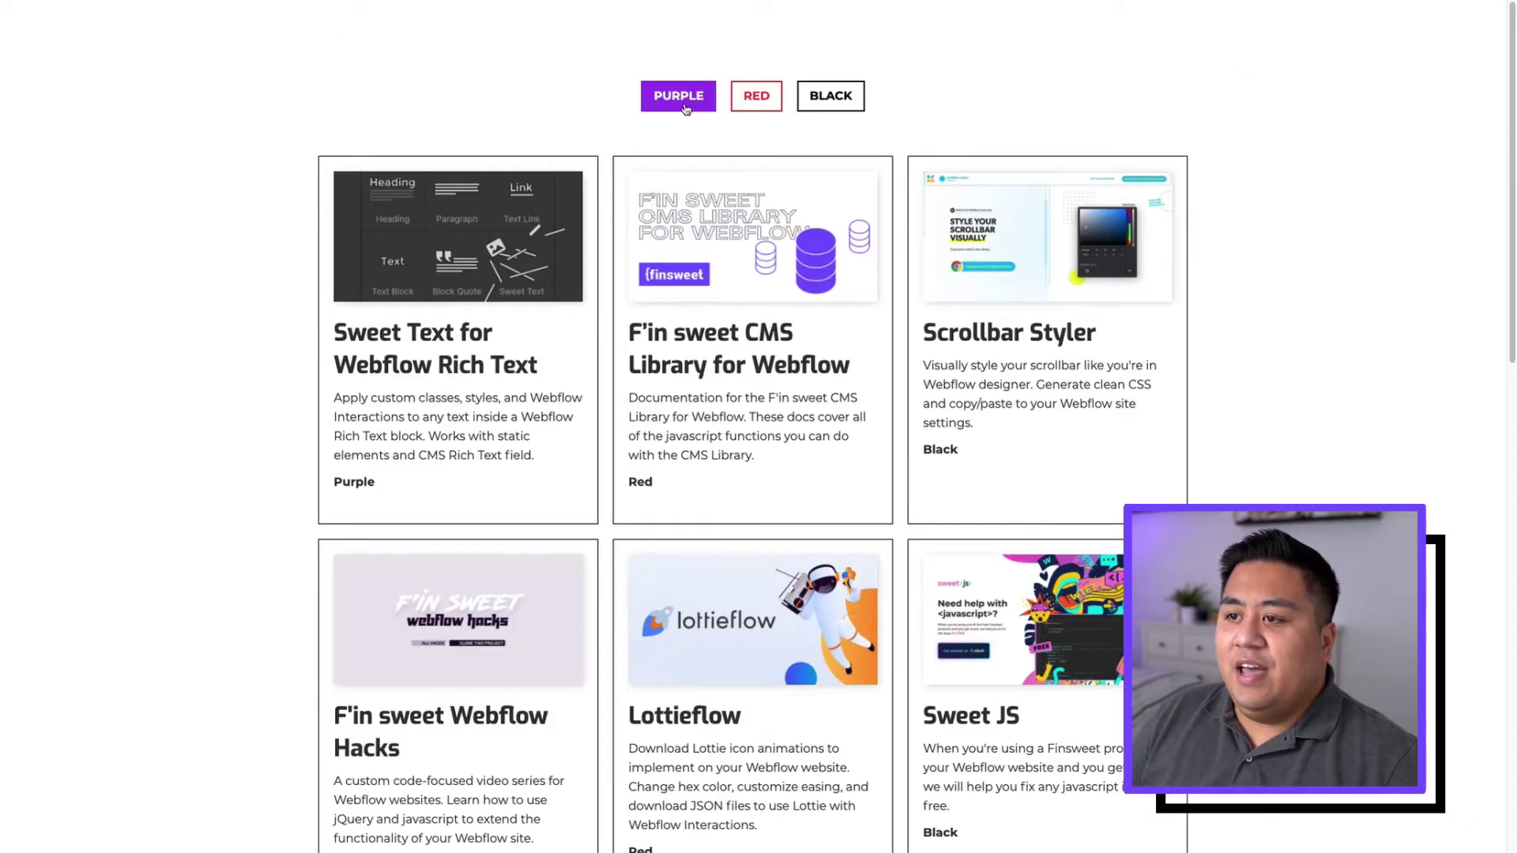
On the live site, try the PURPLE, RED and BLACK filters on the card grid
left_click(703, 99)
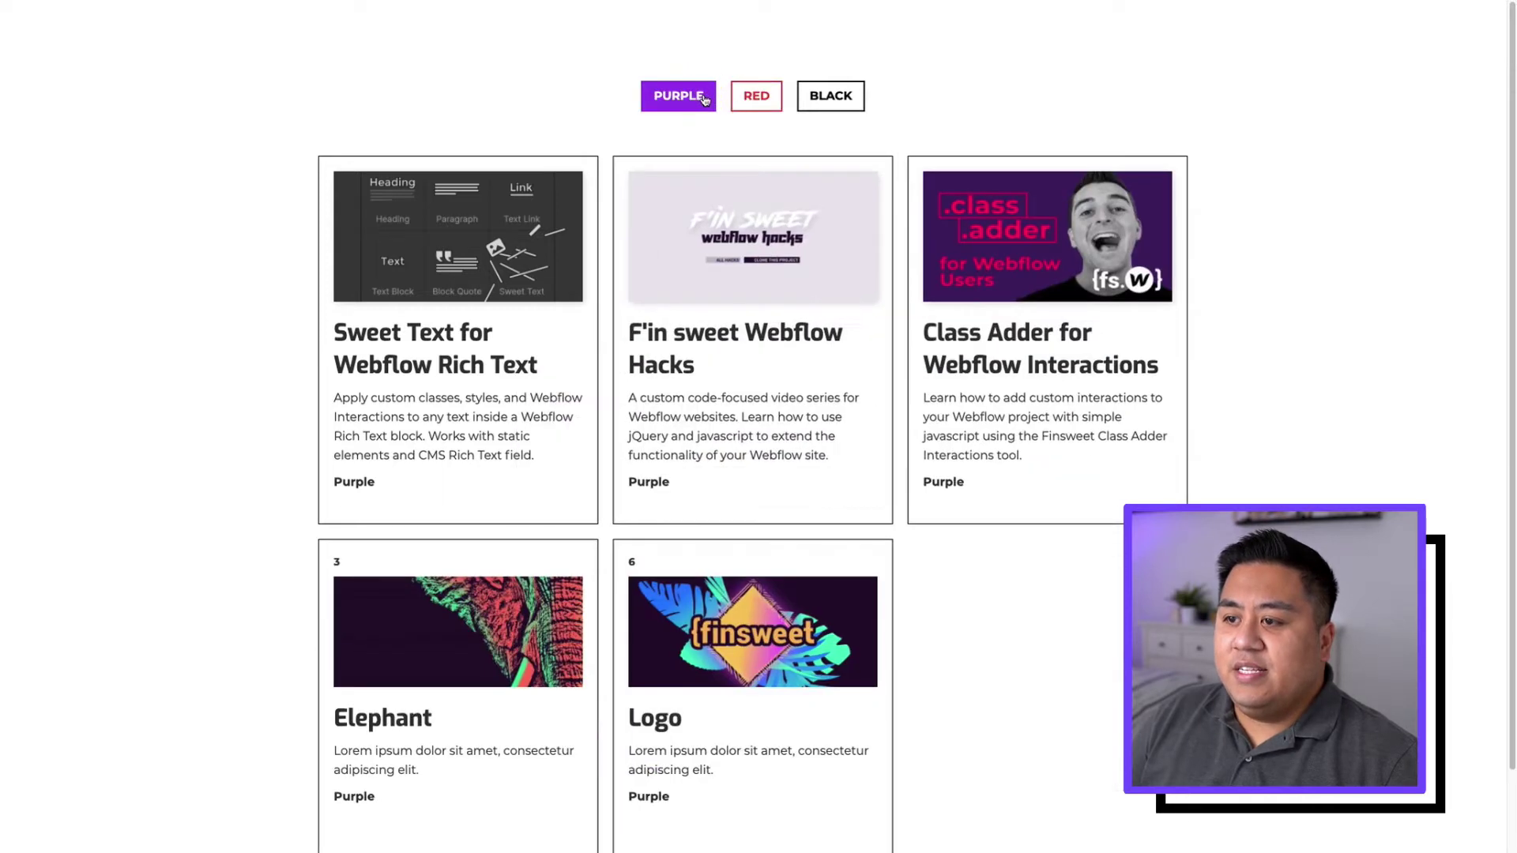
left_click(755, 99)
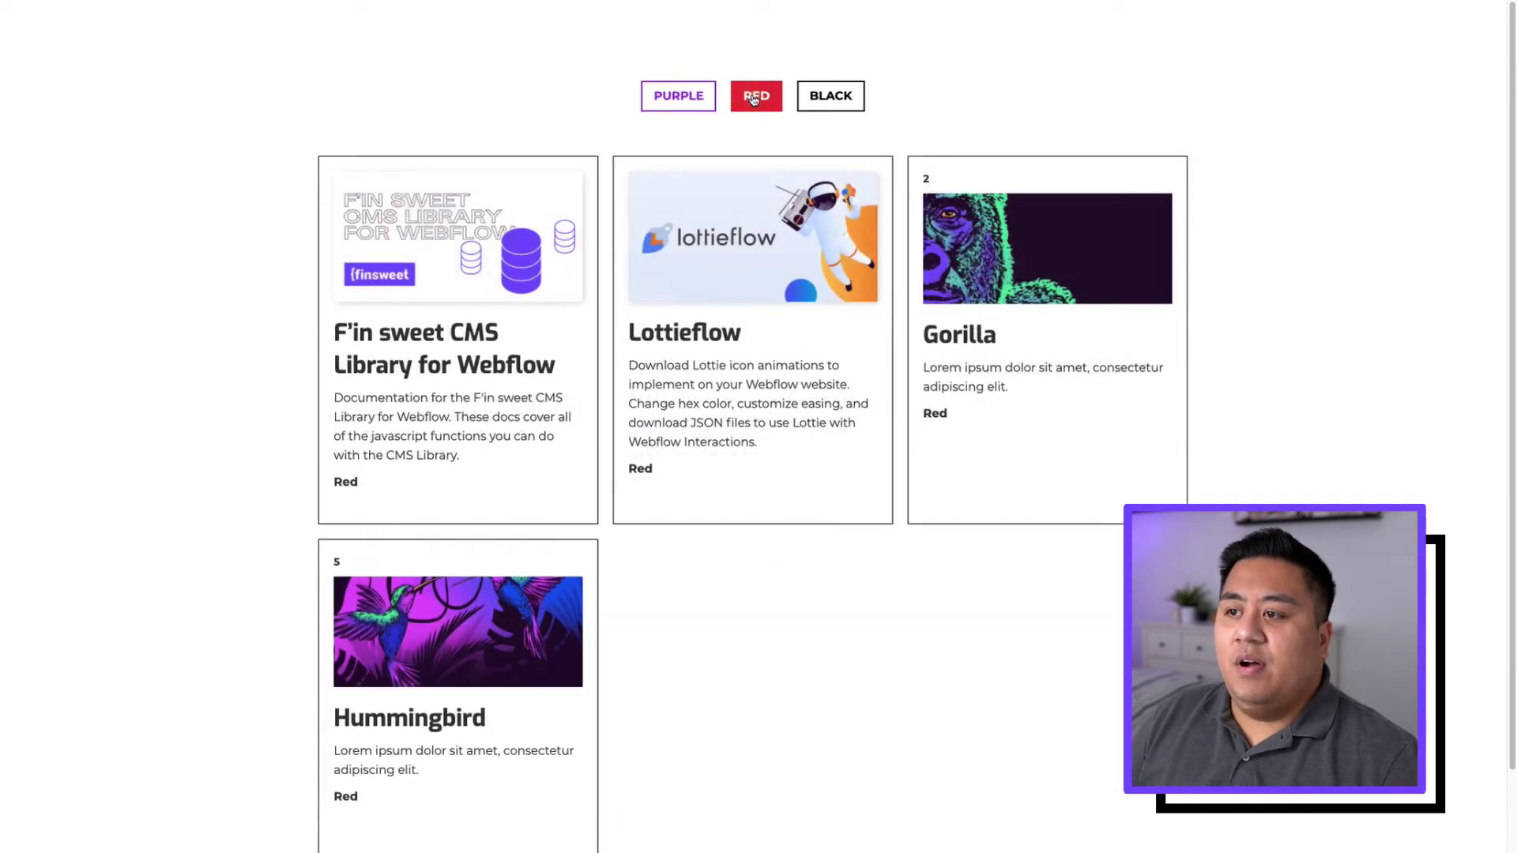
left_click(847, 100)
left_click(810, 110)
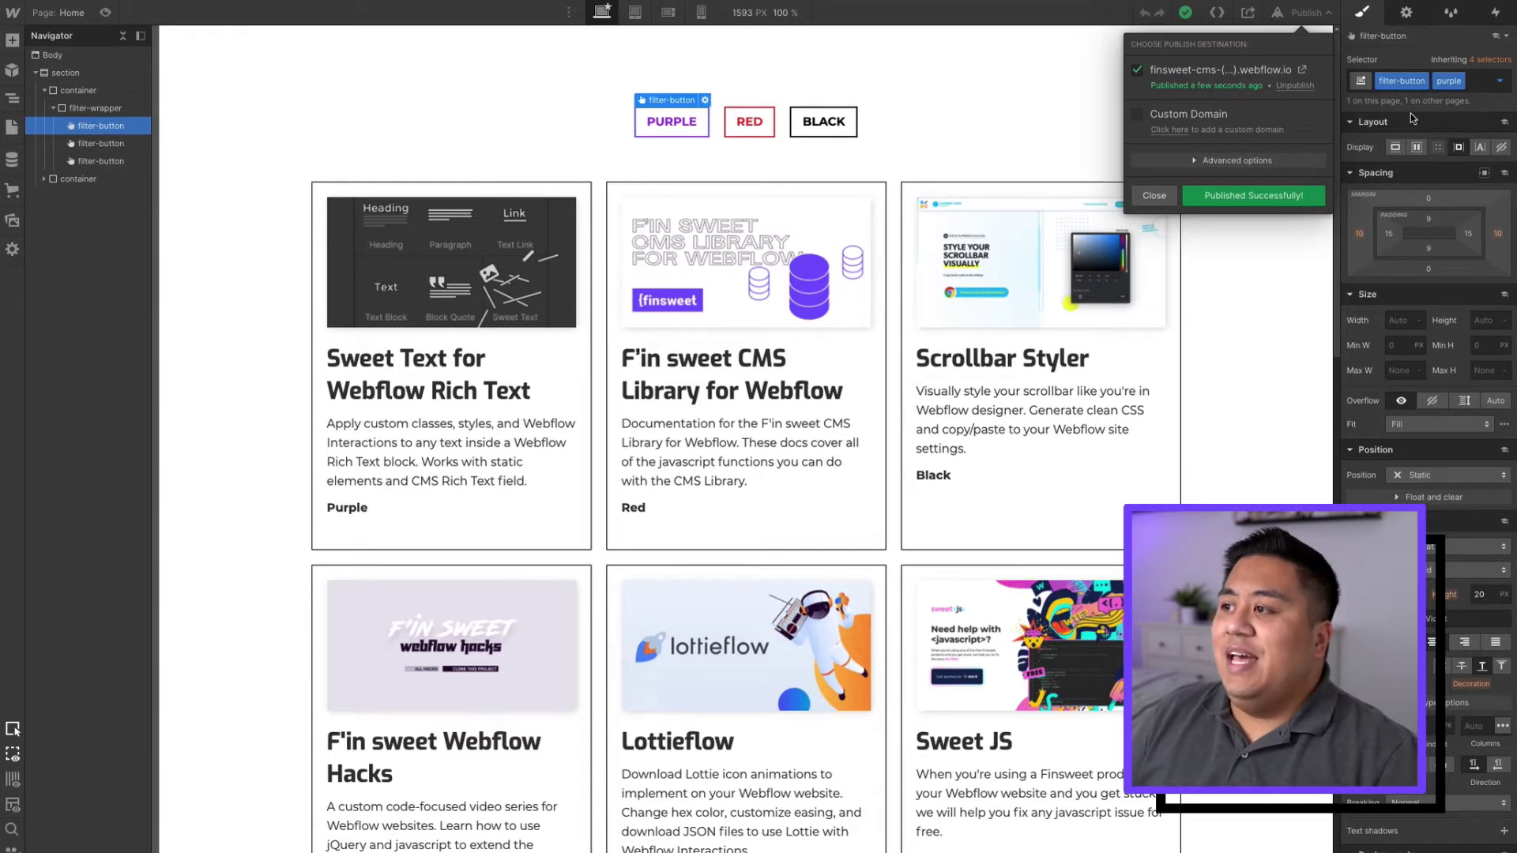
Close the publishing options and collapse the filter-wrapper's buttons in the Navigator
left_click(1305, 16)
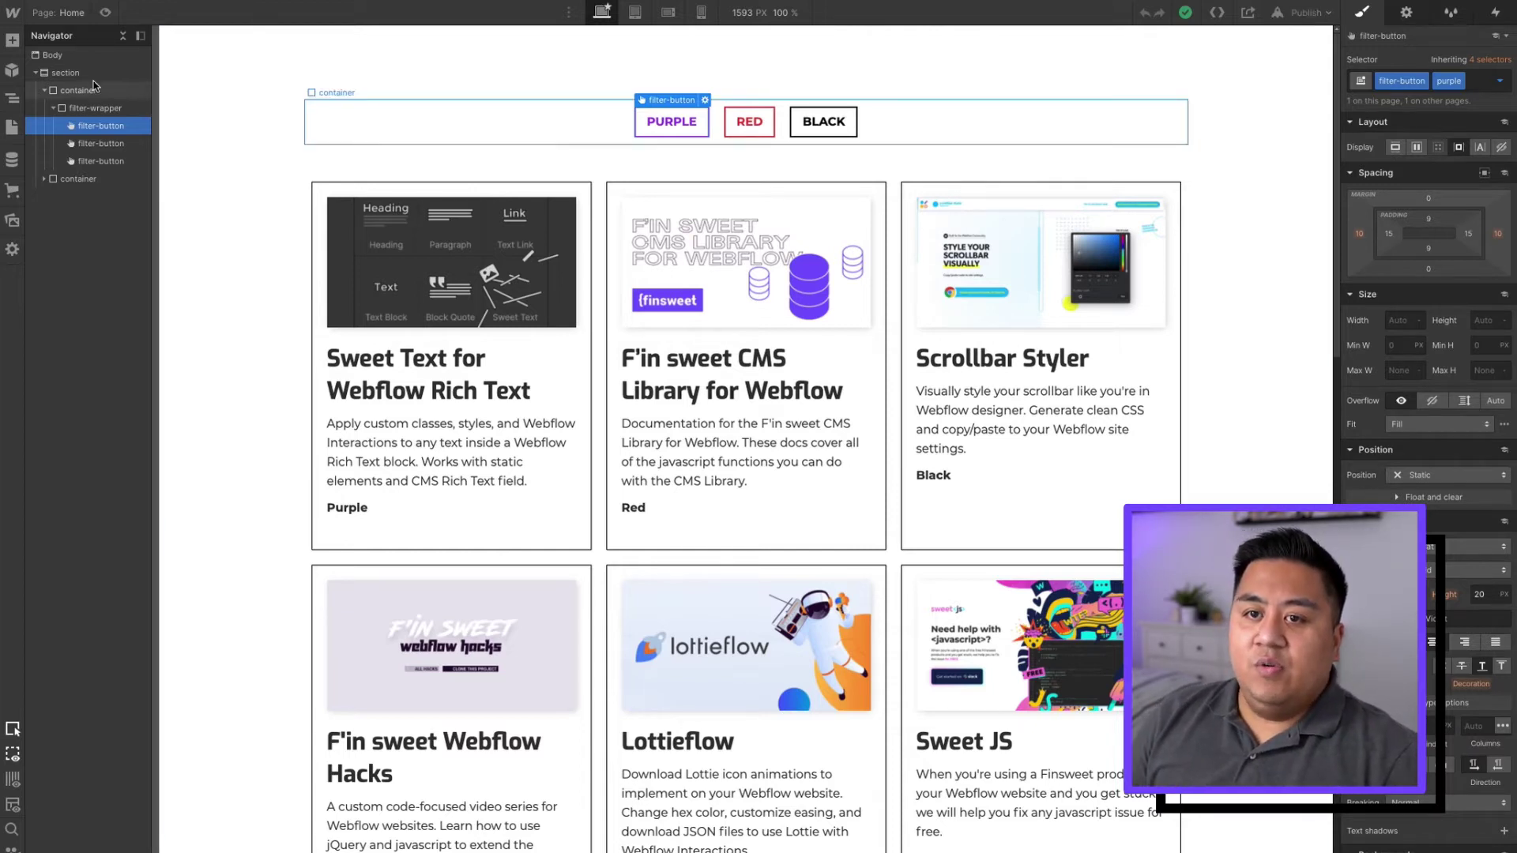
left_click(53, 109)
Duplicate the filter-wrapper with its PURPLE, RED and BLACK buttons
left_click(71, 110)
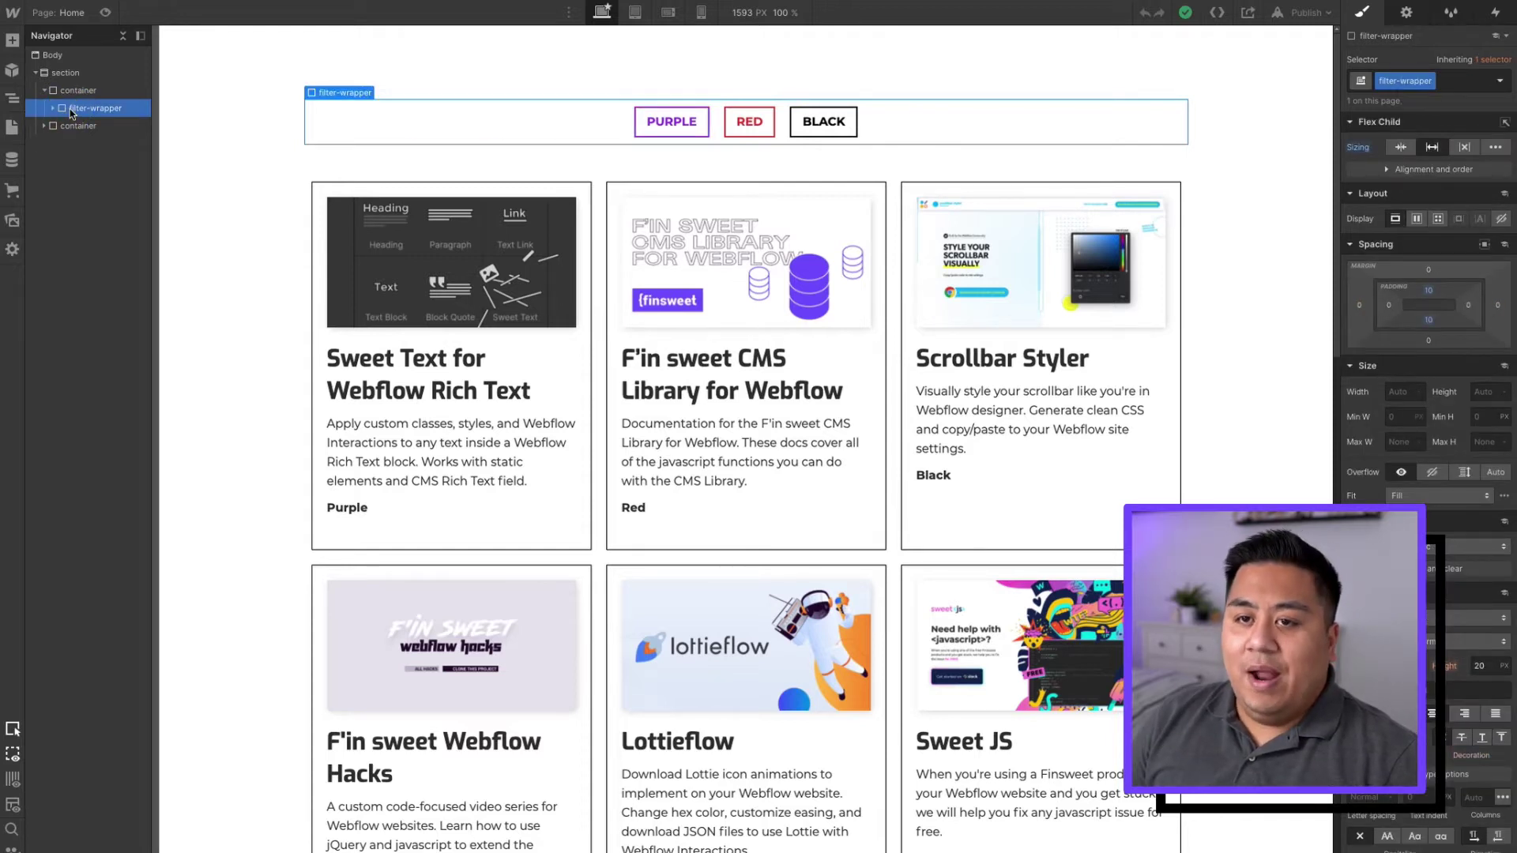
key("ctrl+d")
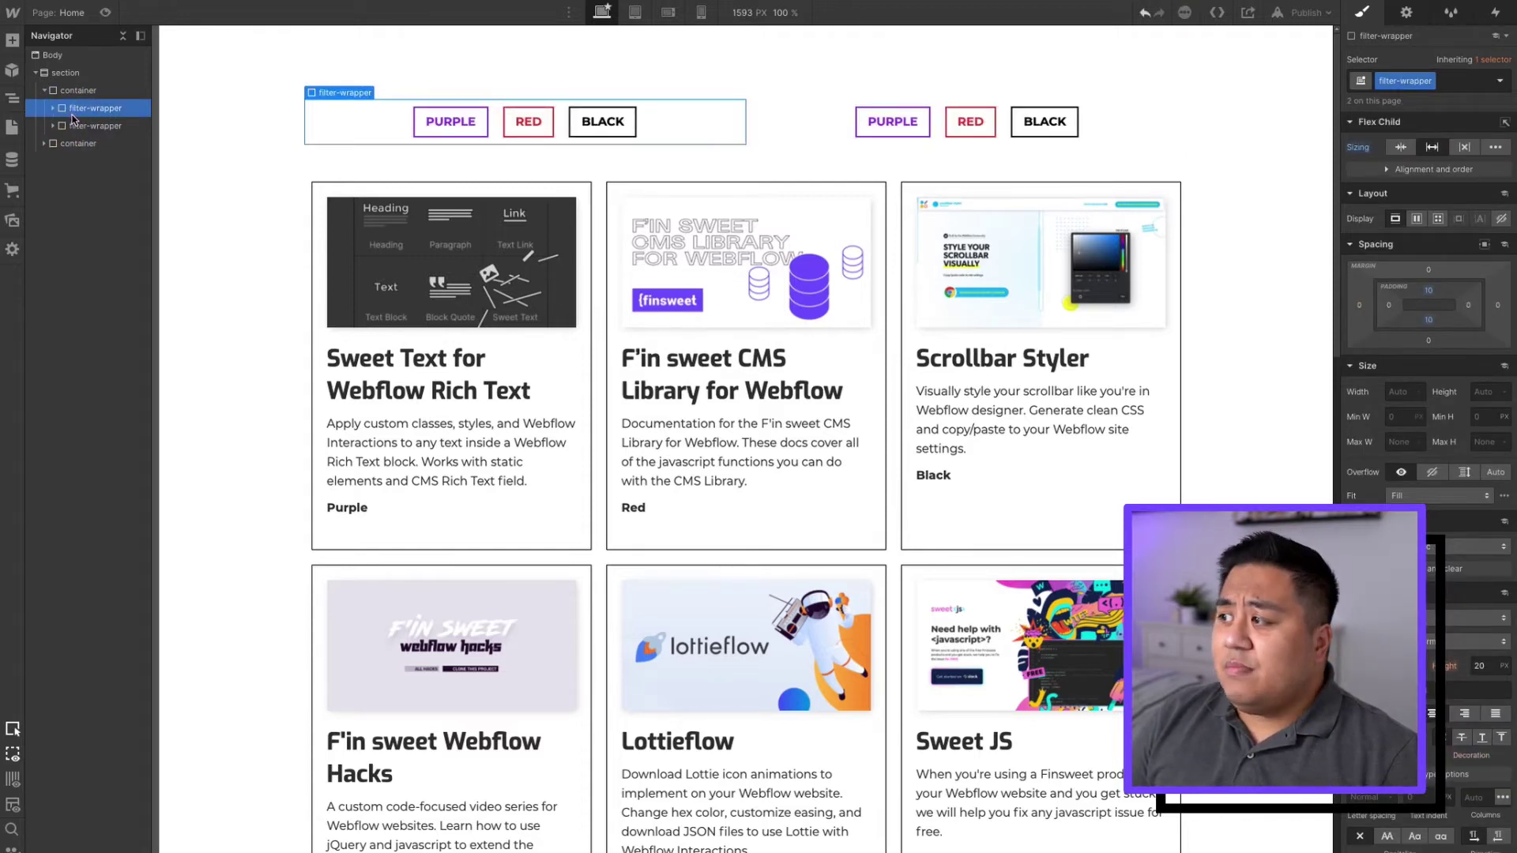
left_click(75, 126)
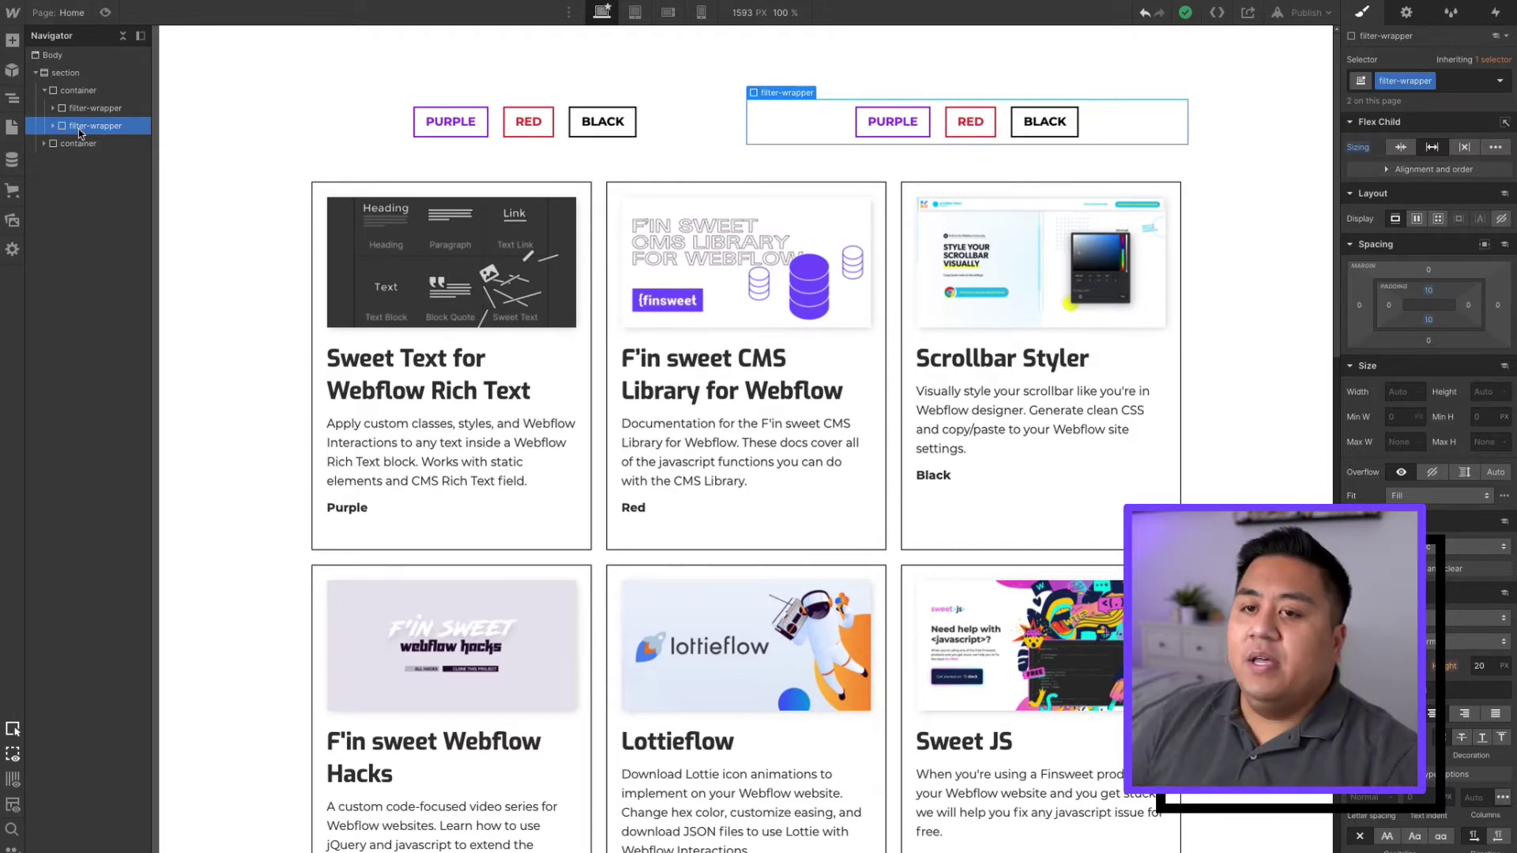
left_click(85, 110)
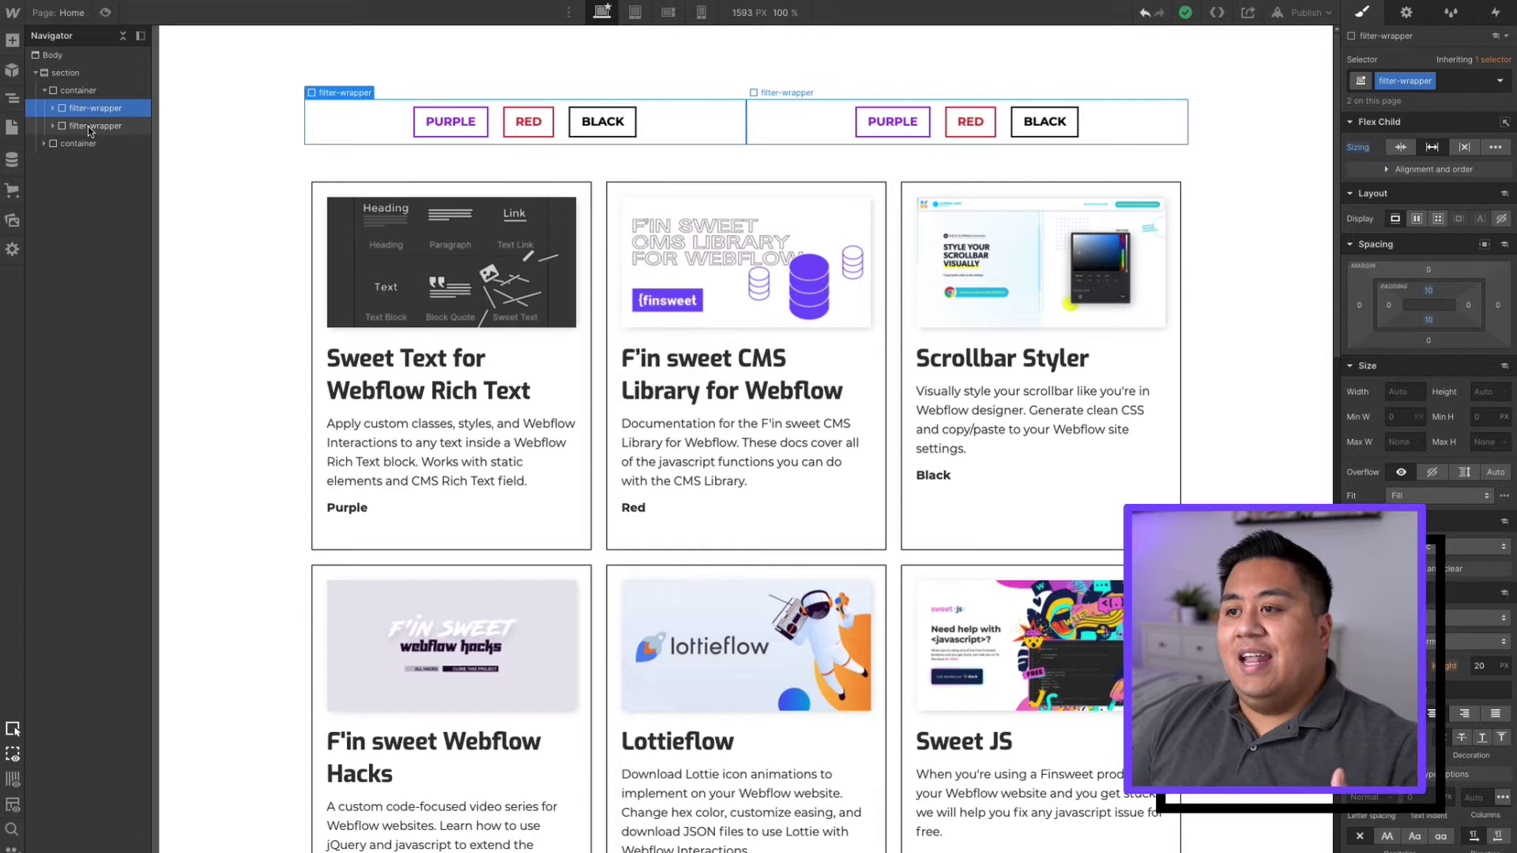
left_click(88, 126)
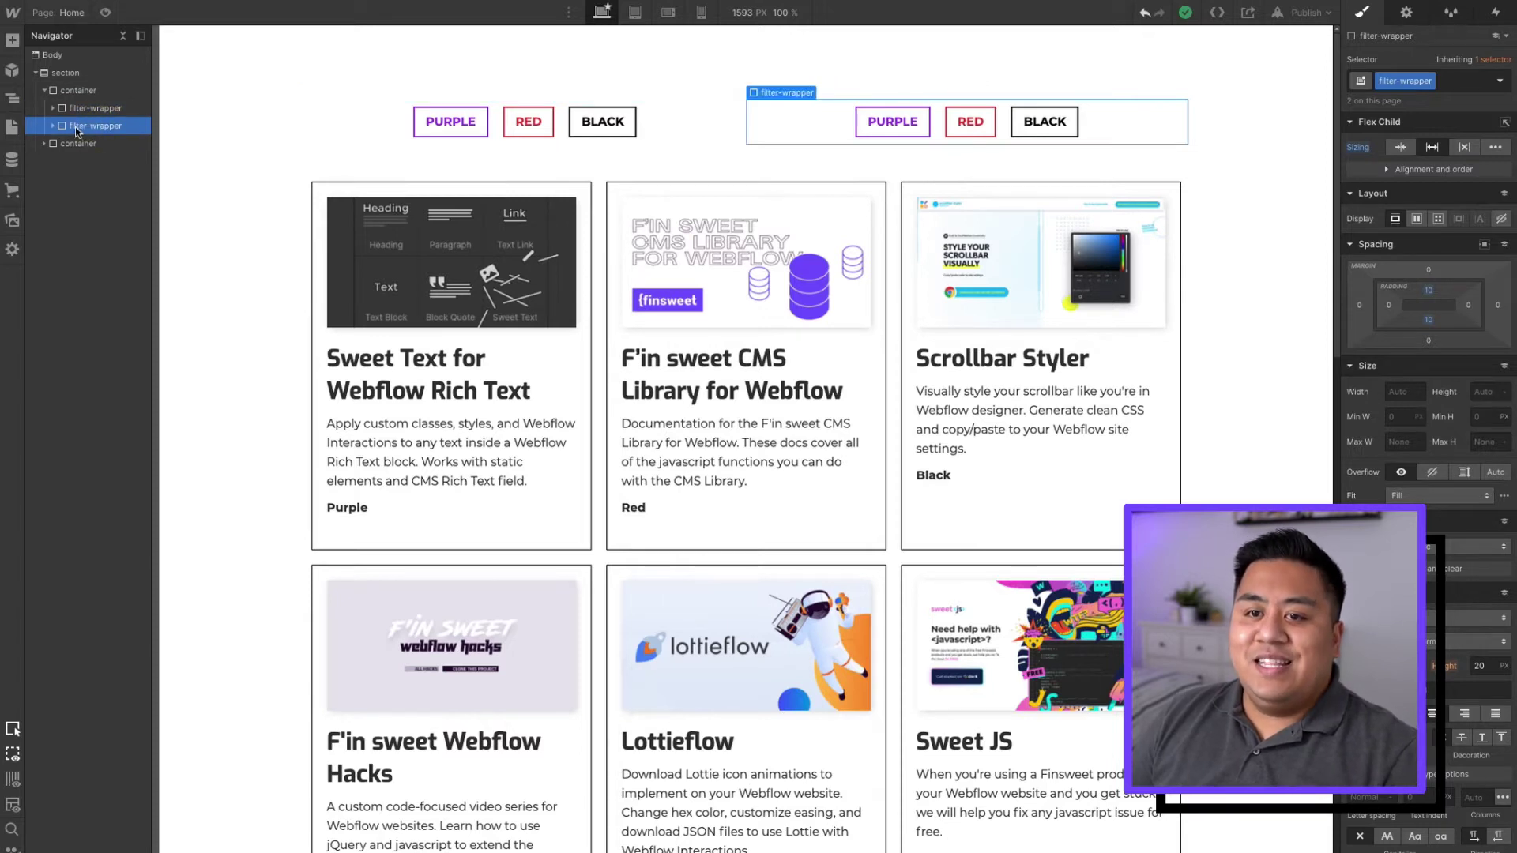
Give the copied wrapper its own duplicated class named filter-wrapper-2
mouse_move(1430, 85)
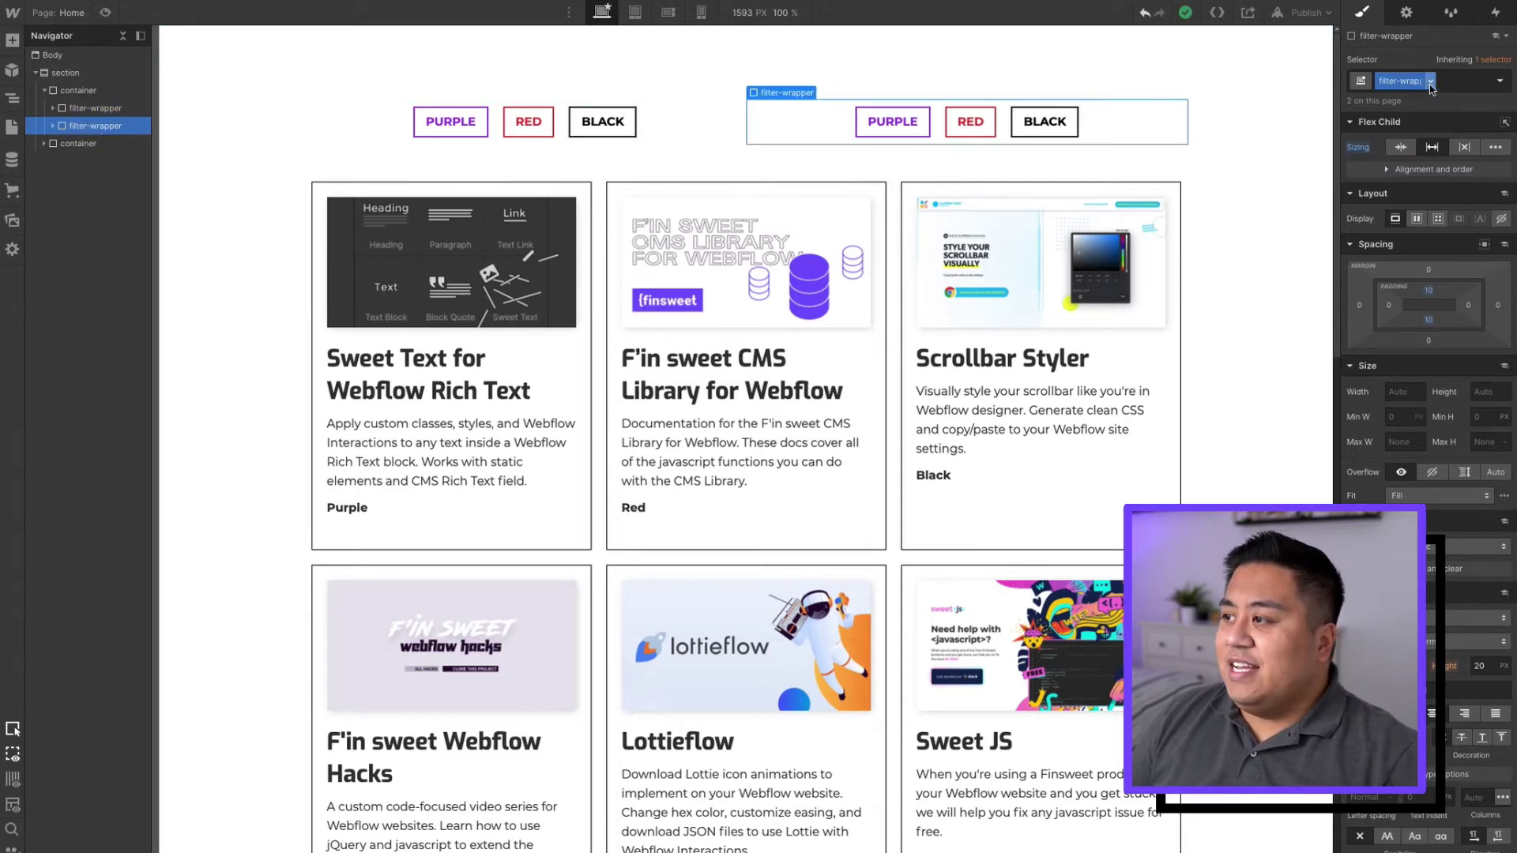
left_click(1430, 83)
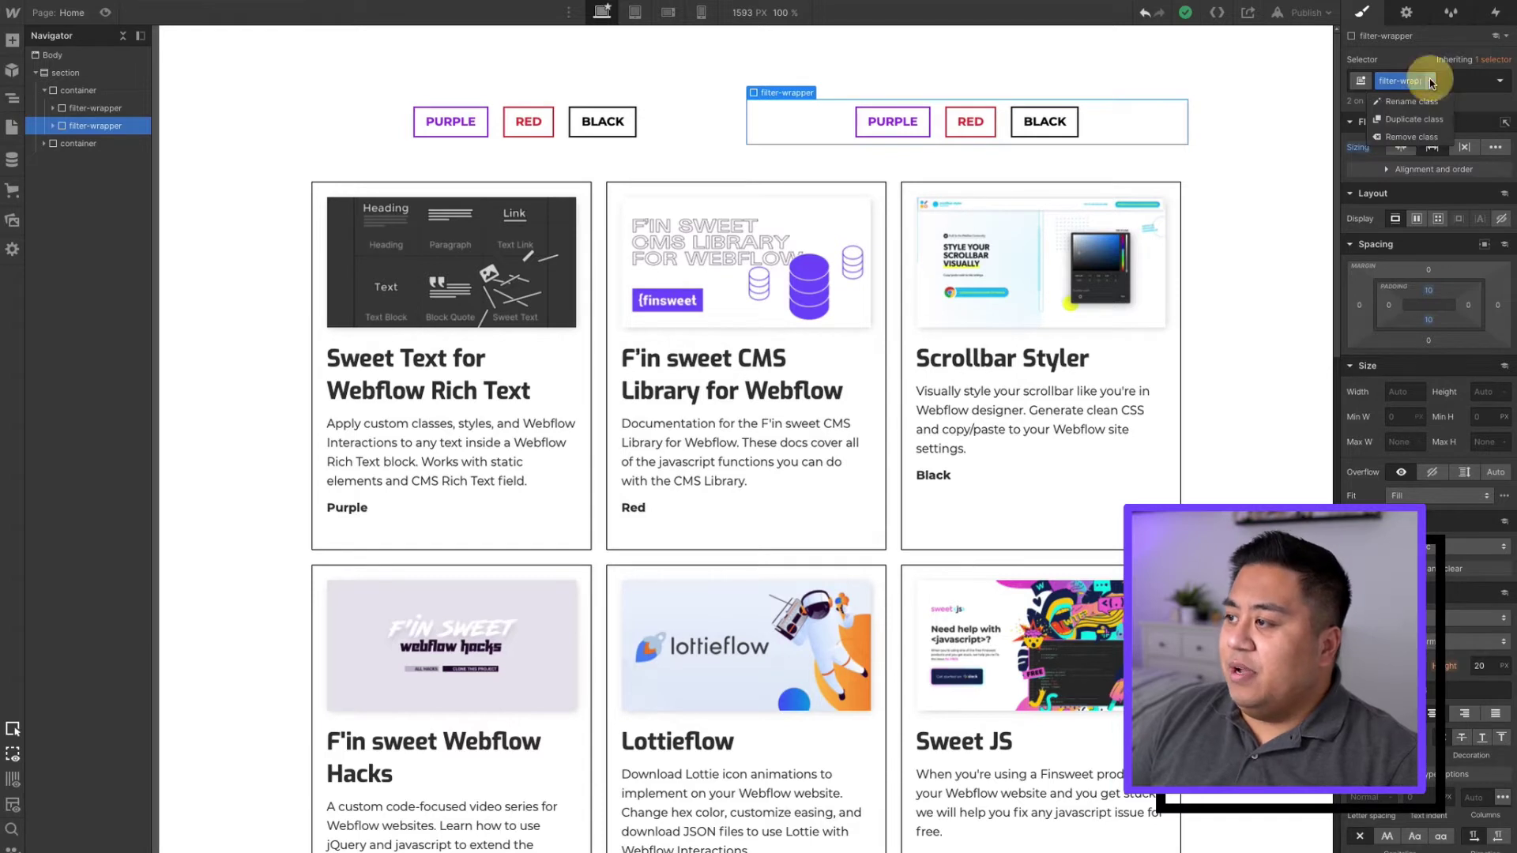
left_click(1426, 119)
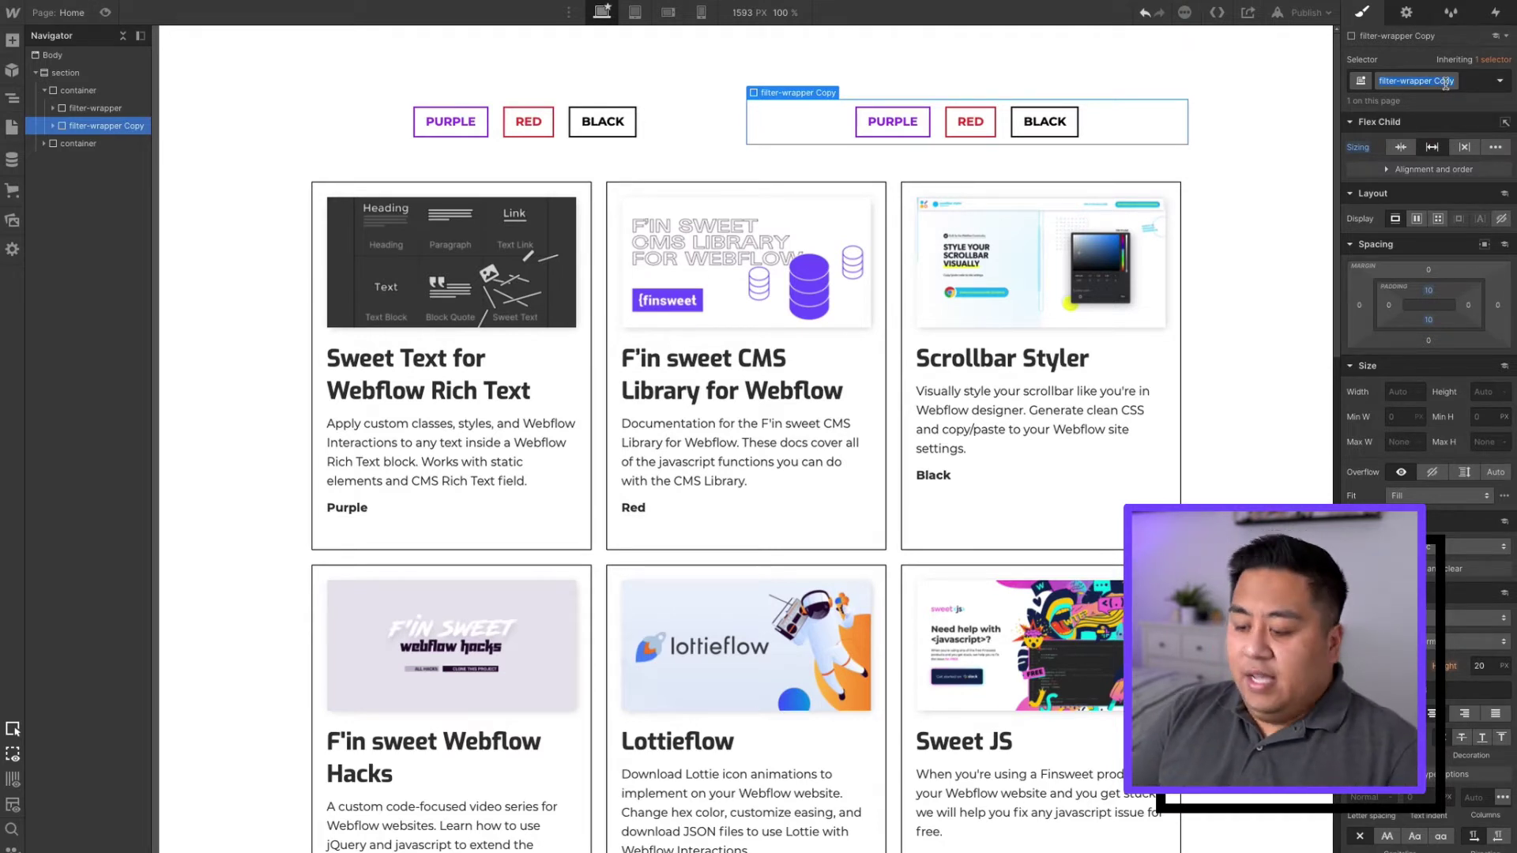
type("filter-wrapper-2")
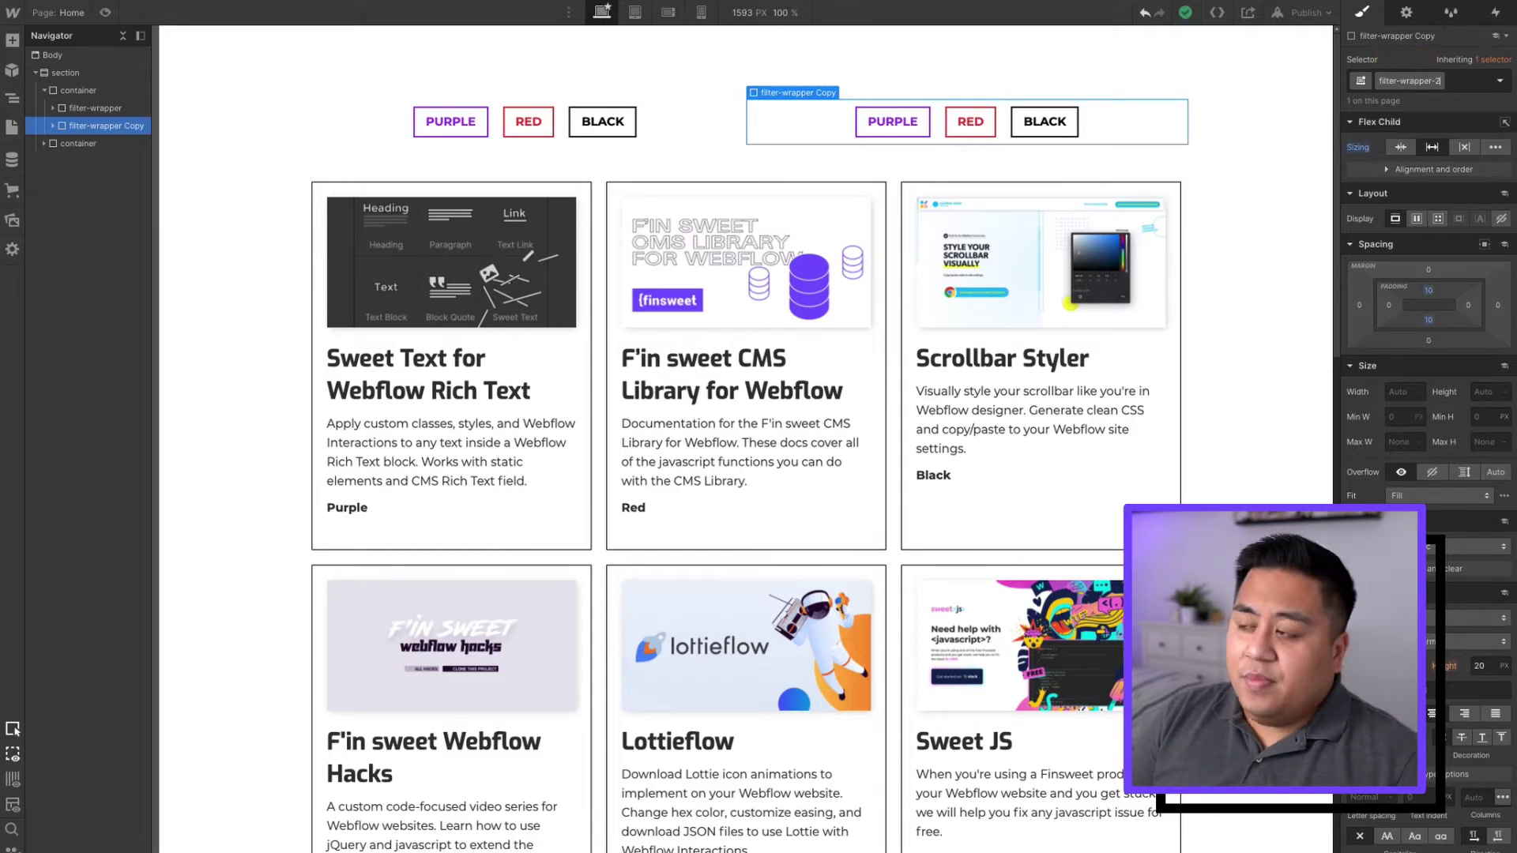
key("Return")
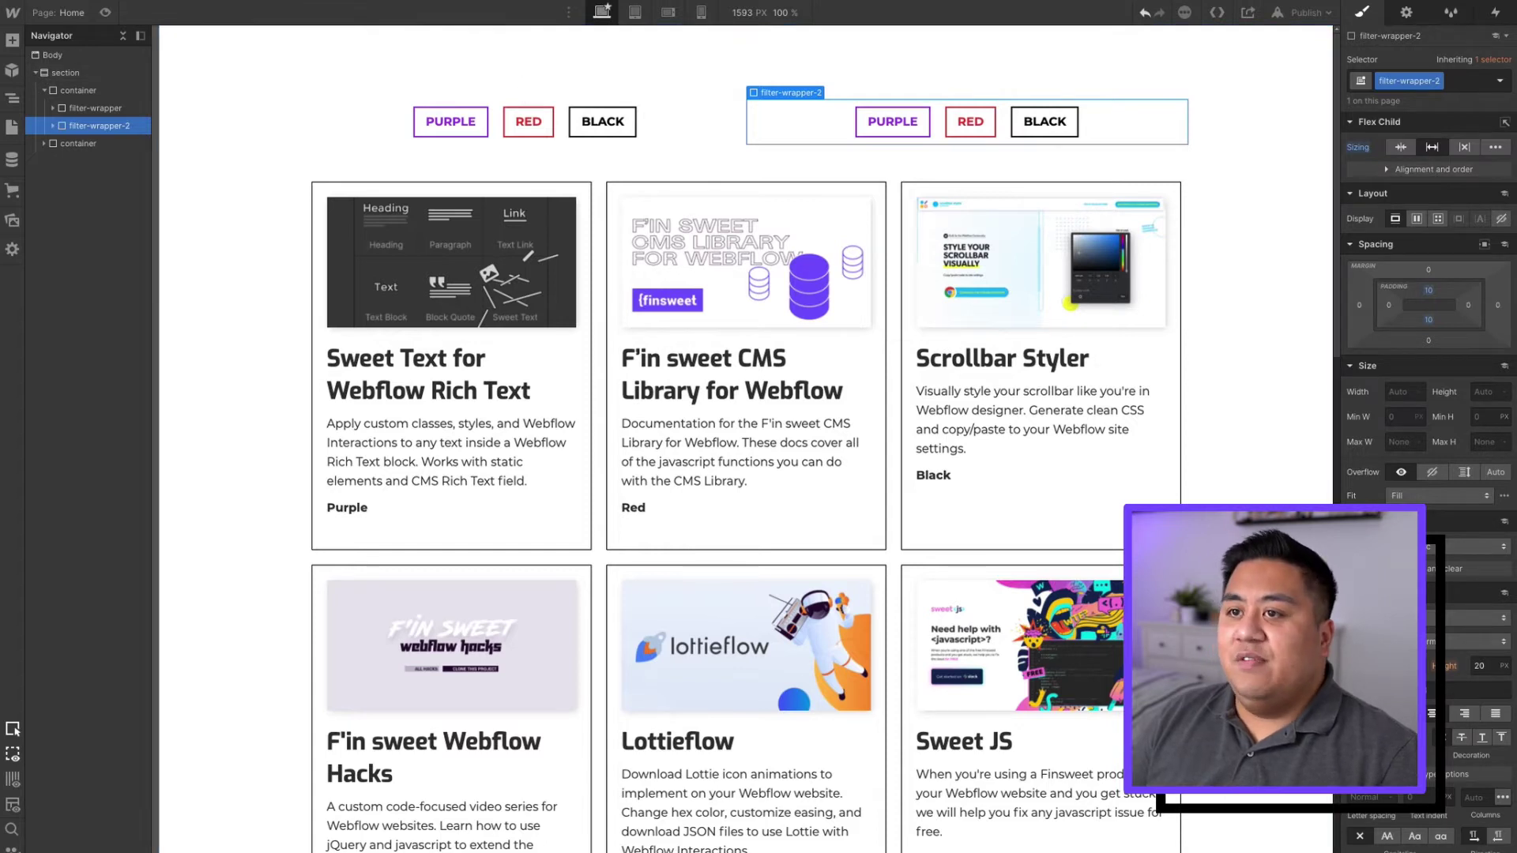
Look over the filter script in the Home page's custom code settings, then close them
left_click(12, 127)
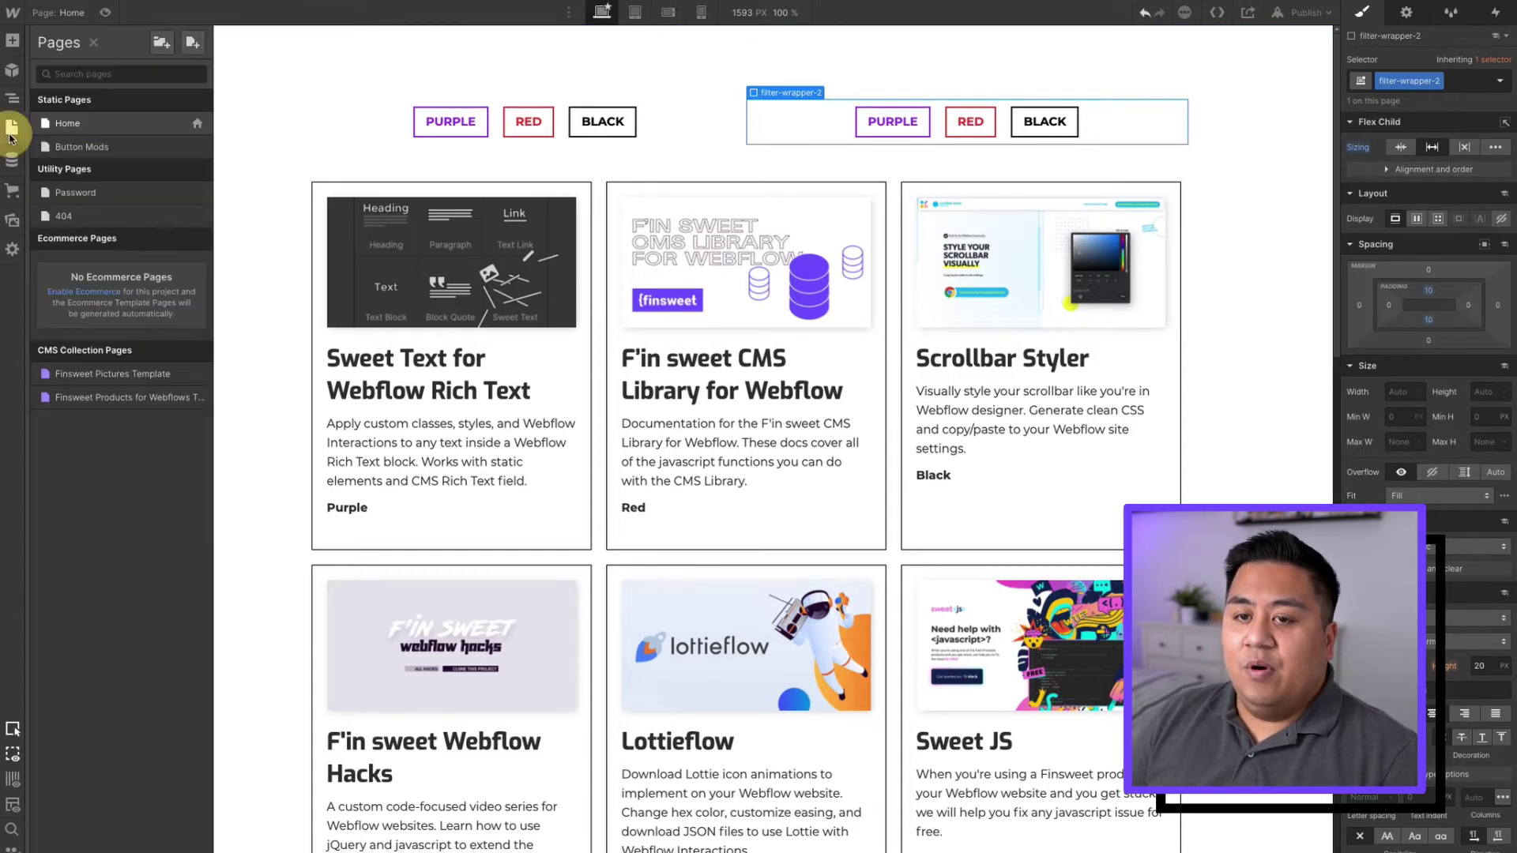
left_click(200, 124)
scroll(427, 659, "down", 15)
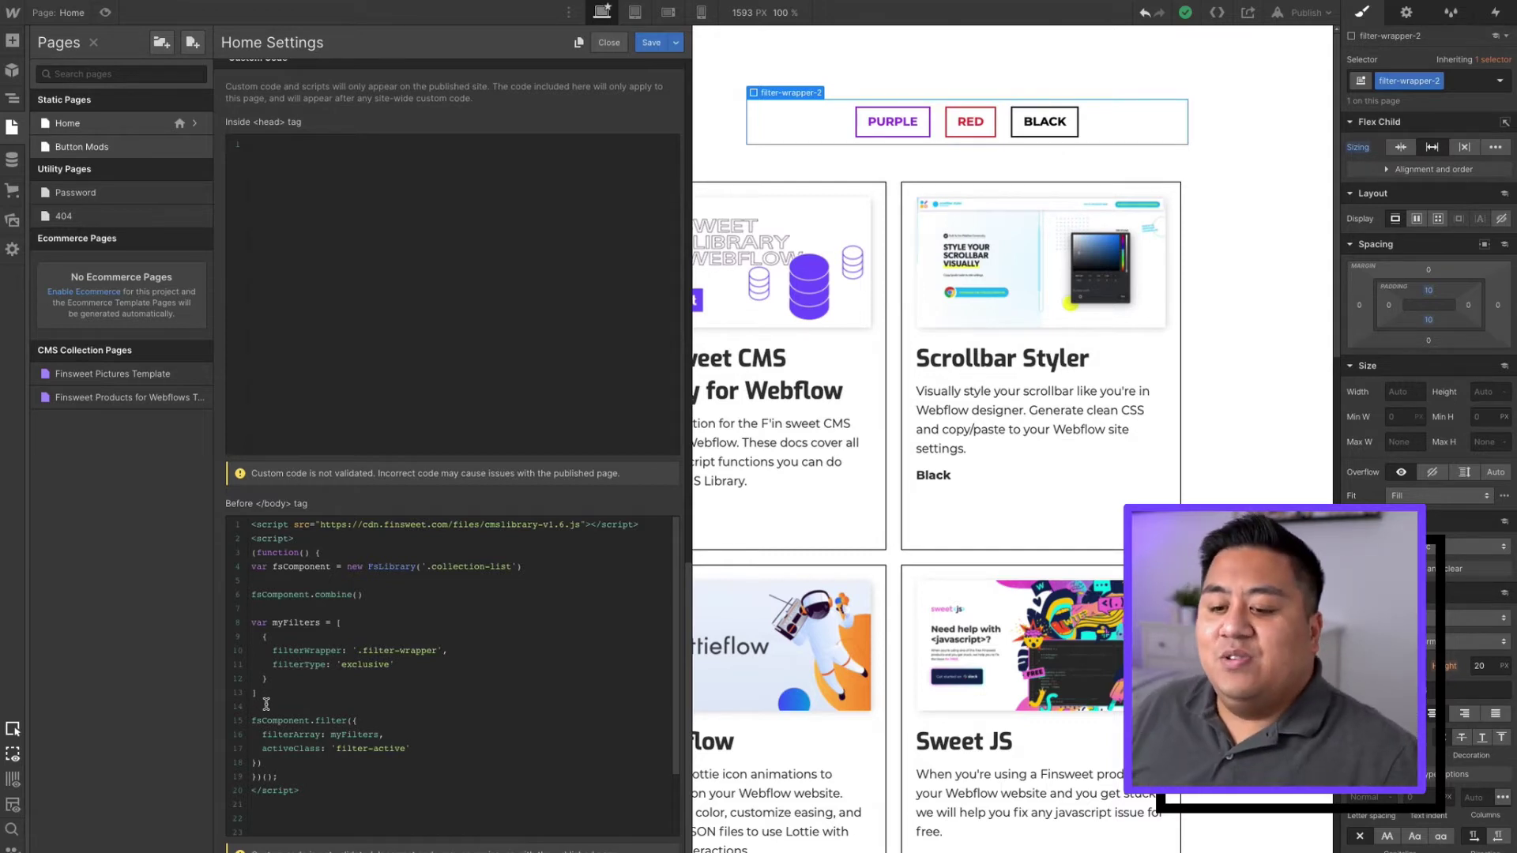
left_click(641, 41)
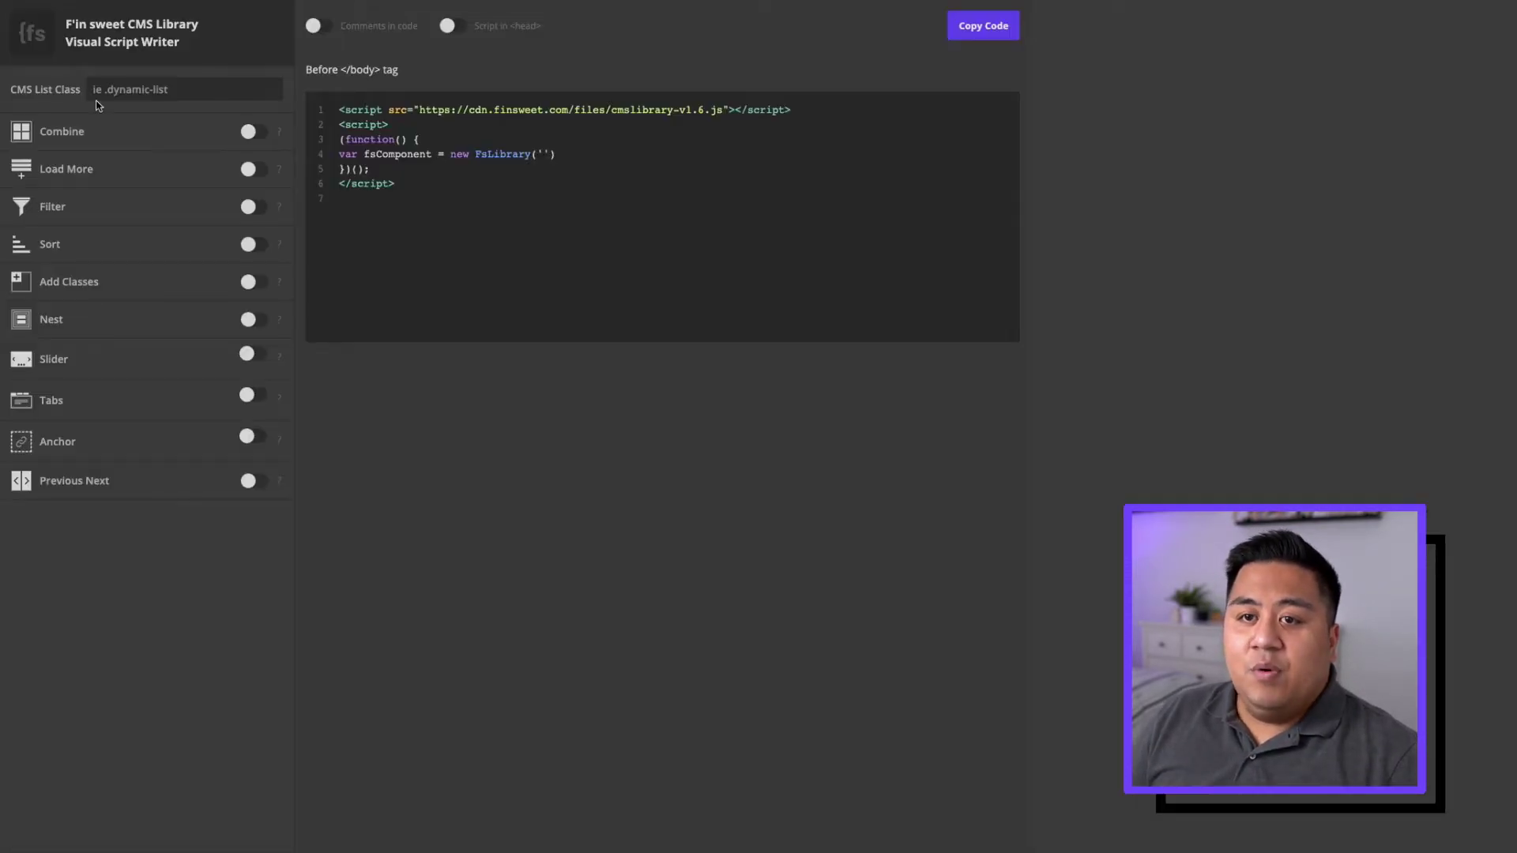
Enter .collection-list as the CMS list class and turn on combining the lists
left_click(102, 92)
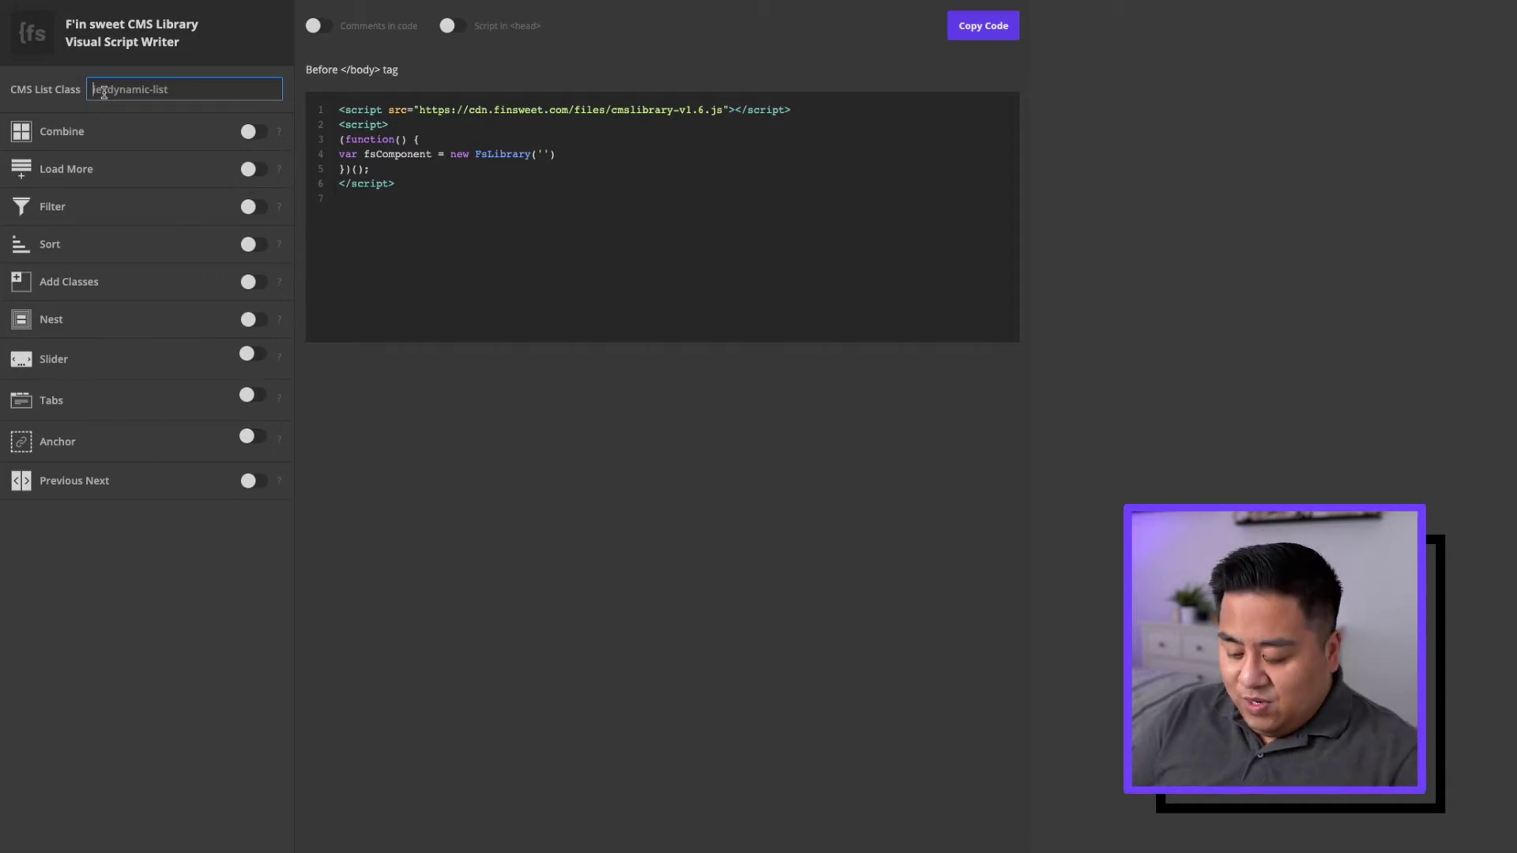
type(".col")
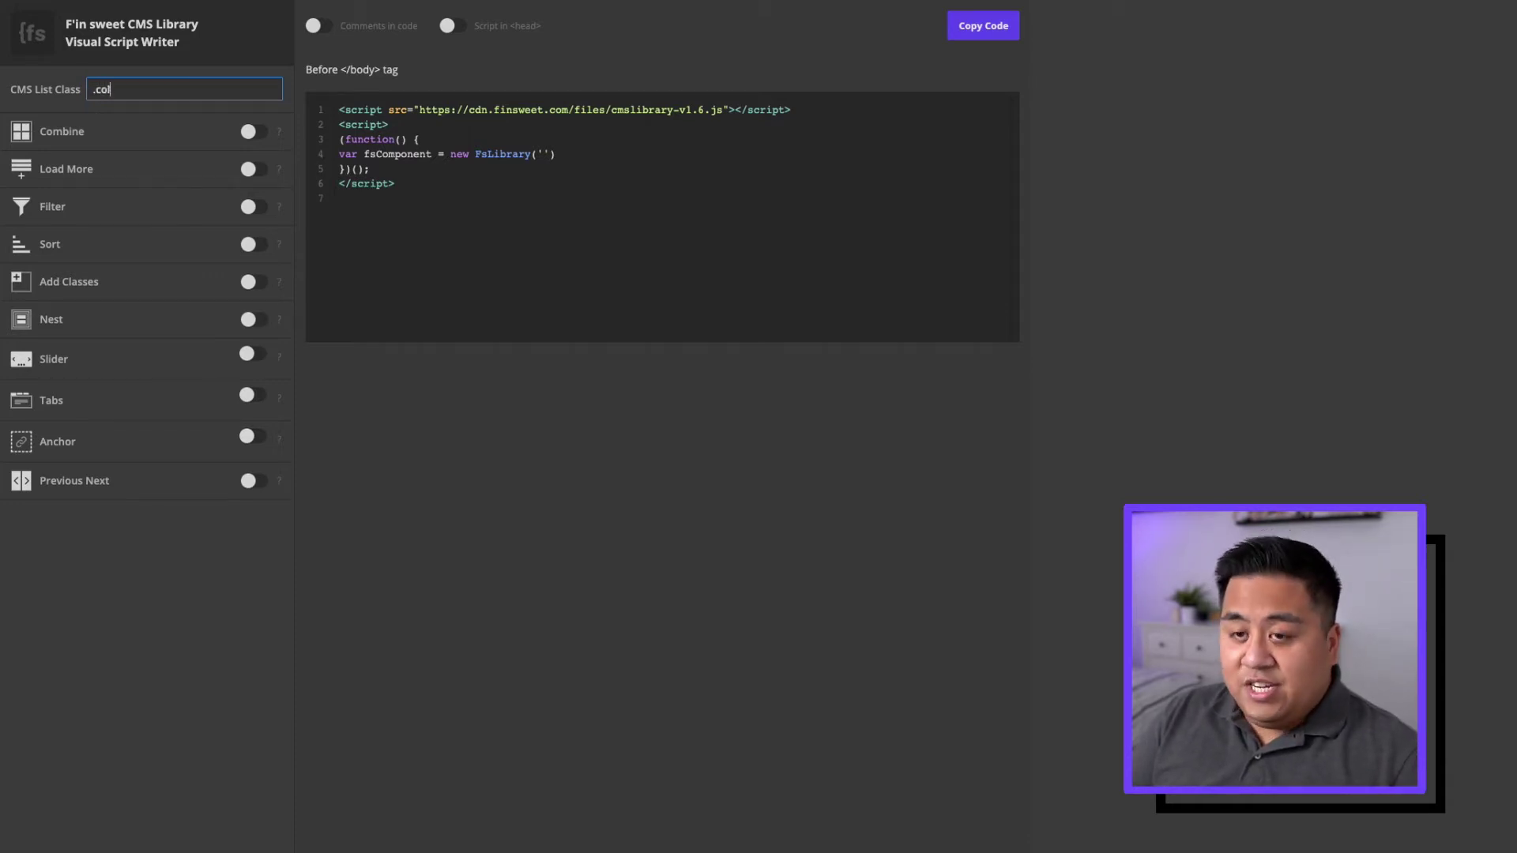
type("lection-list")
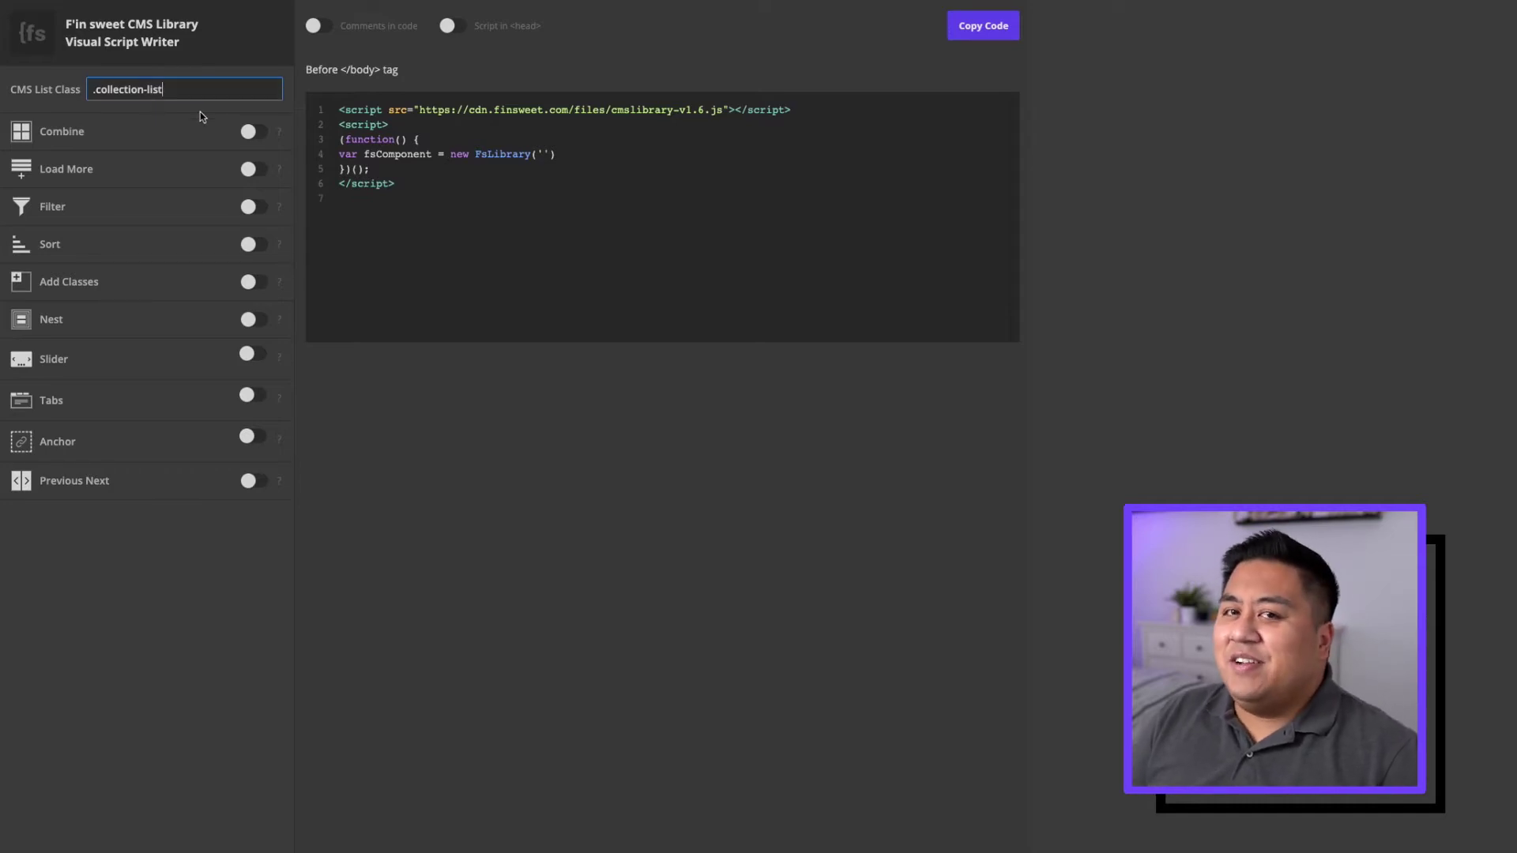
left_click(248, 132)
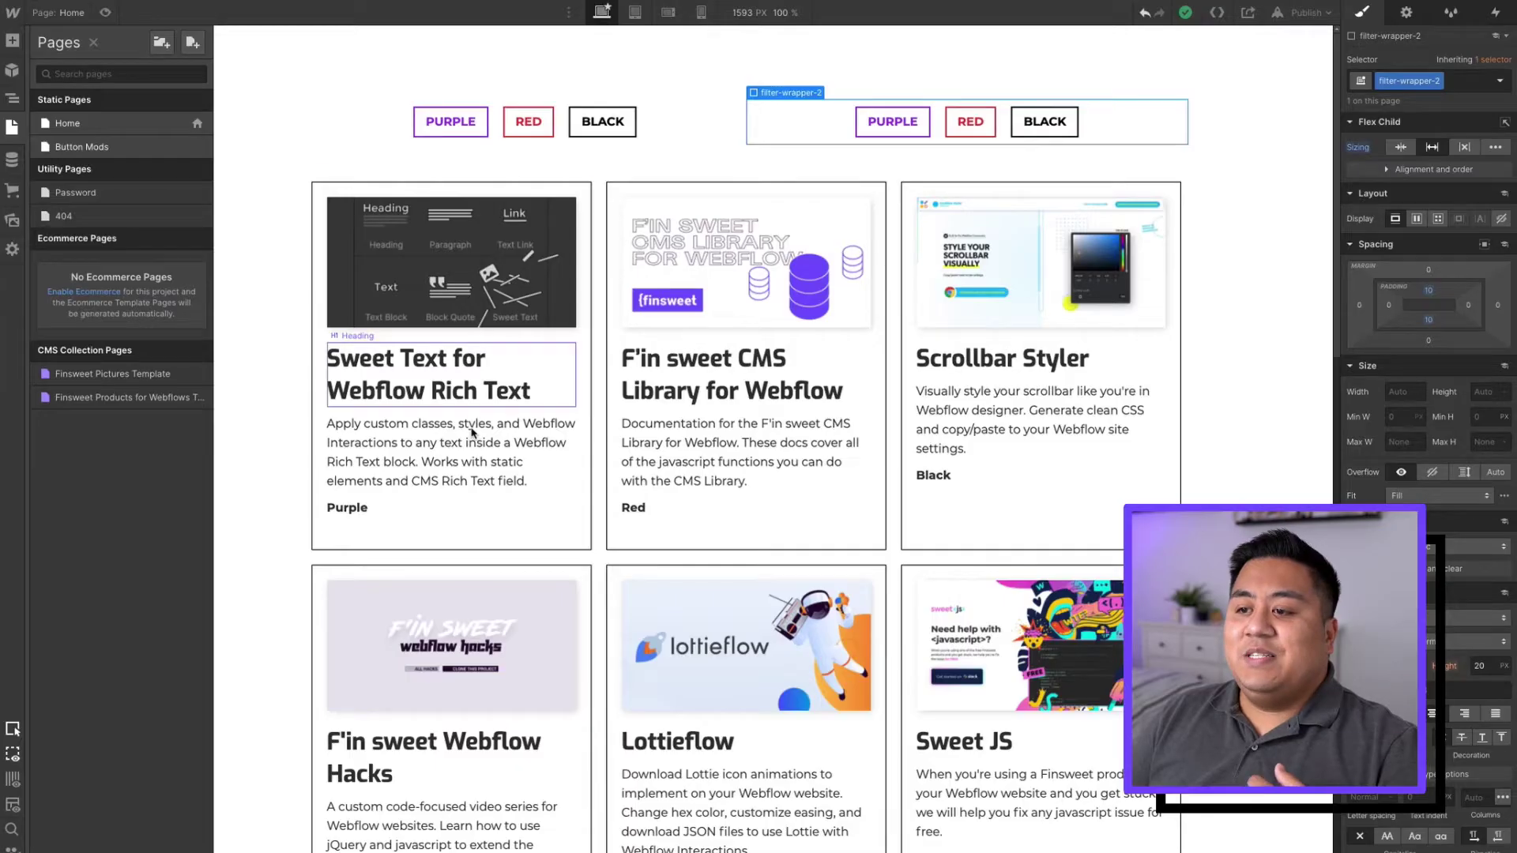
scroll(472, 432, "down", 15)
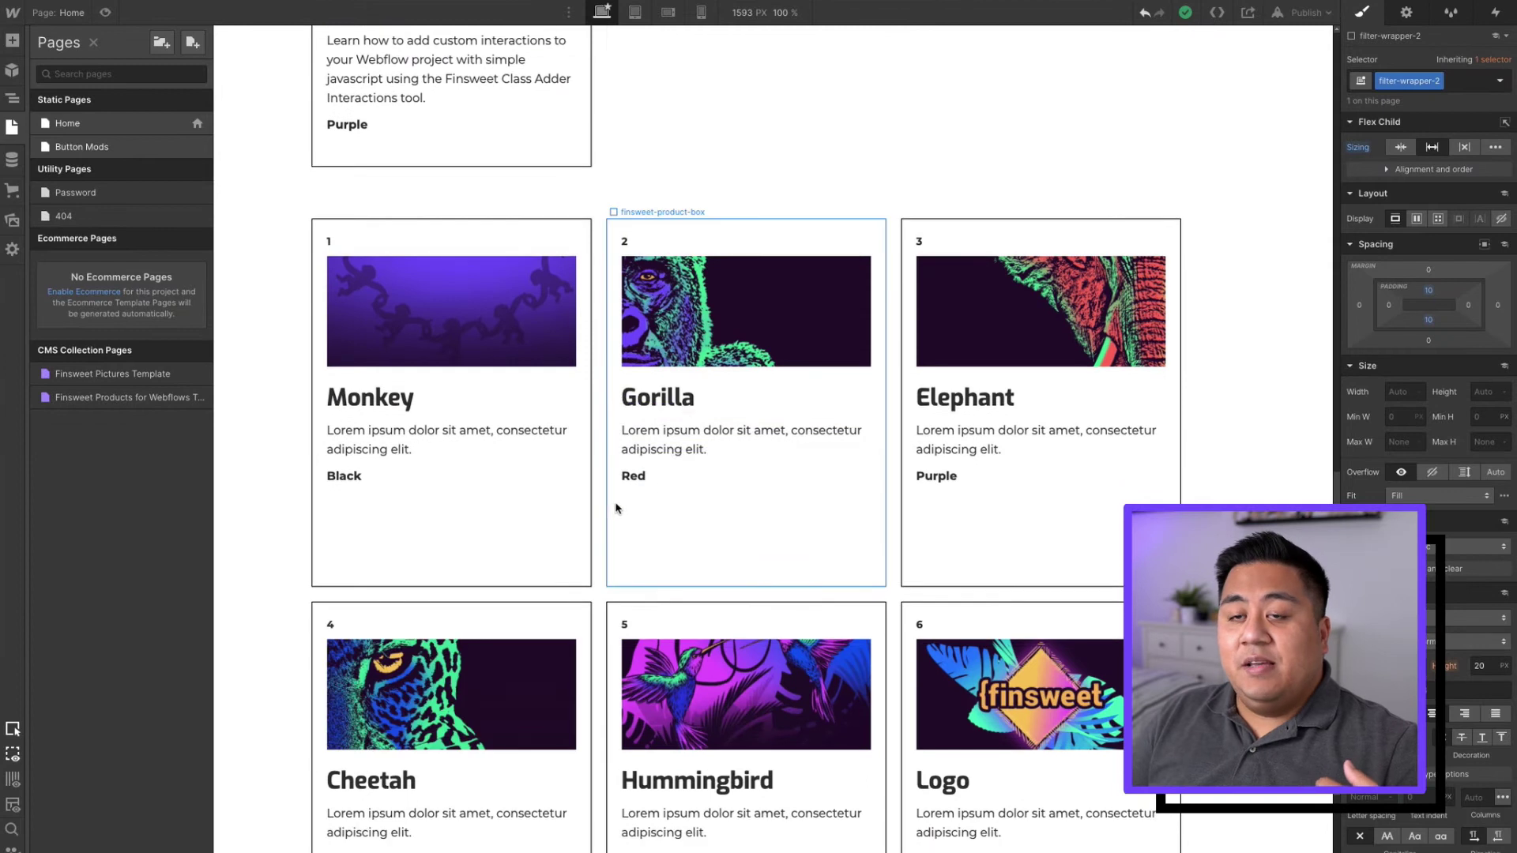
scroll(598, 551, "up", 2)
scroll(598, 548, "down", 2)
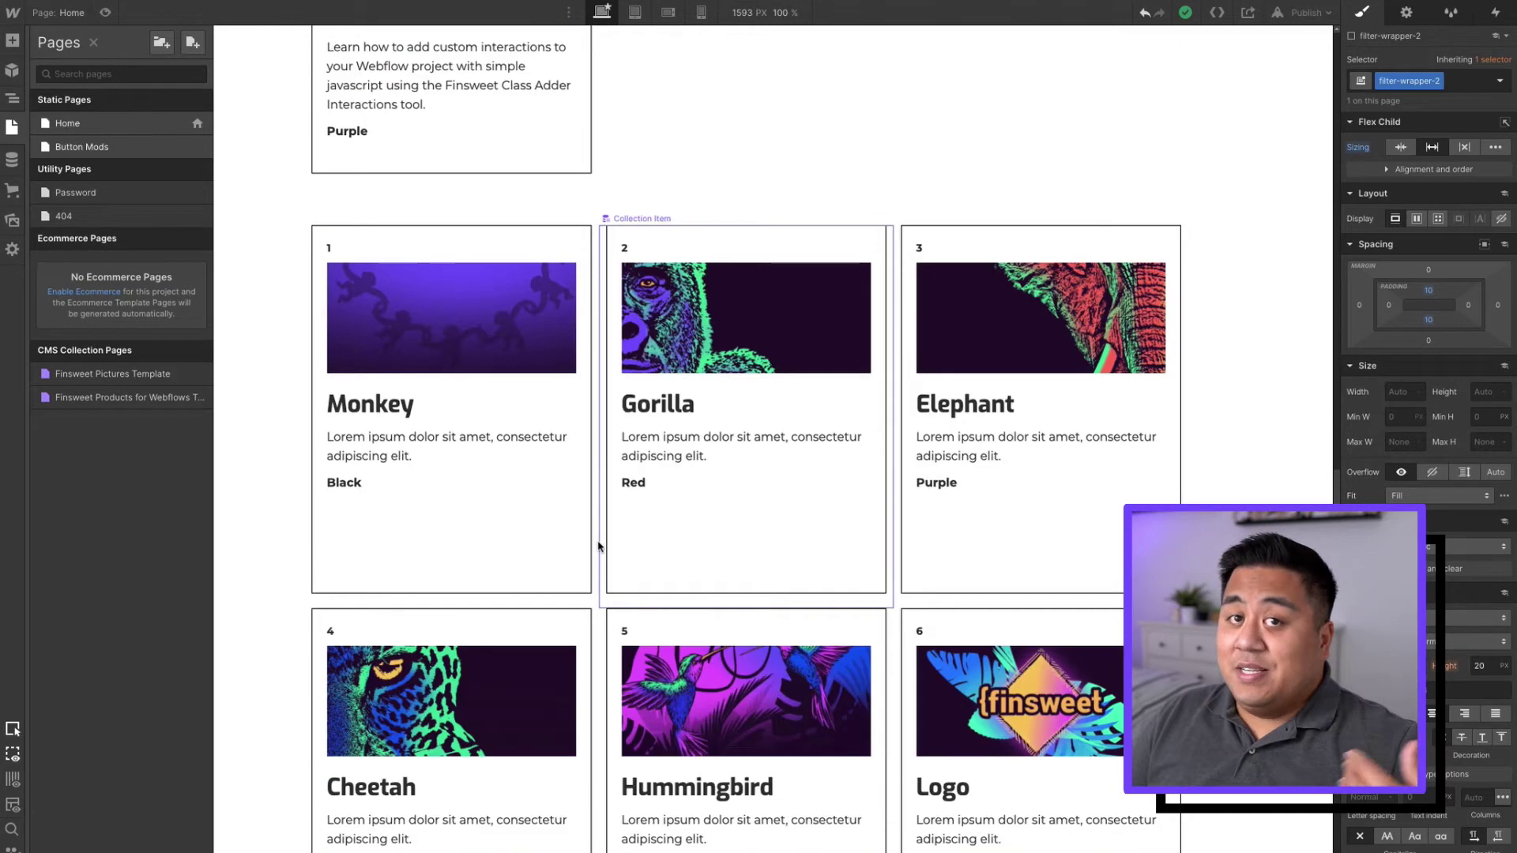
scroll(598, 545, "up", 14)
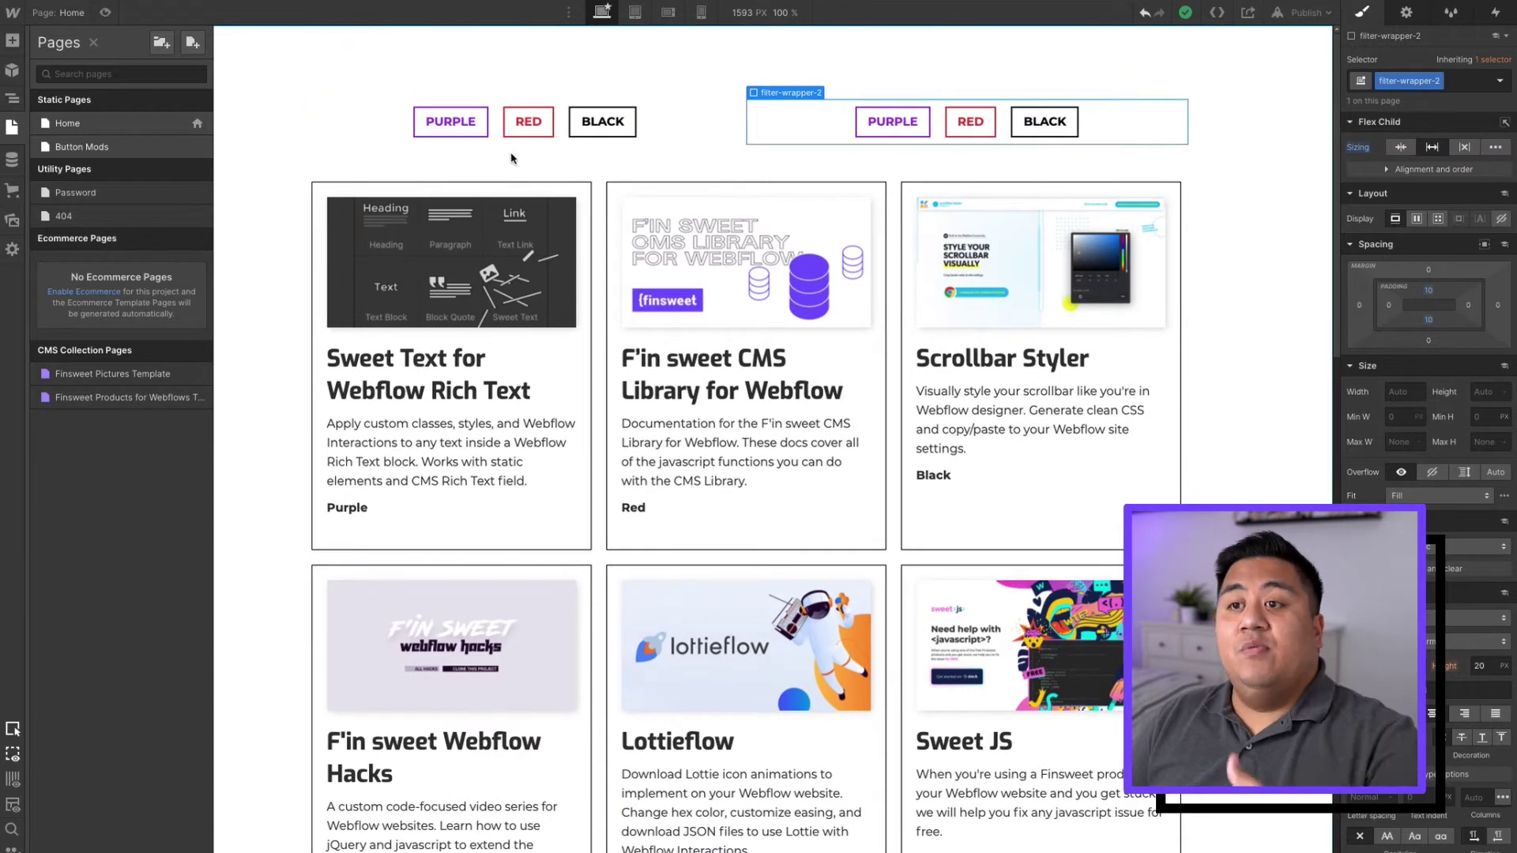
scroll(692, 642, "down", 2)
scroll(692, 642, "down", 9)
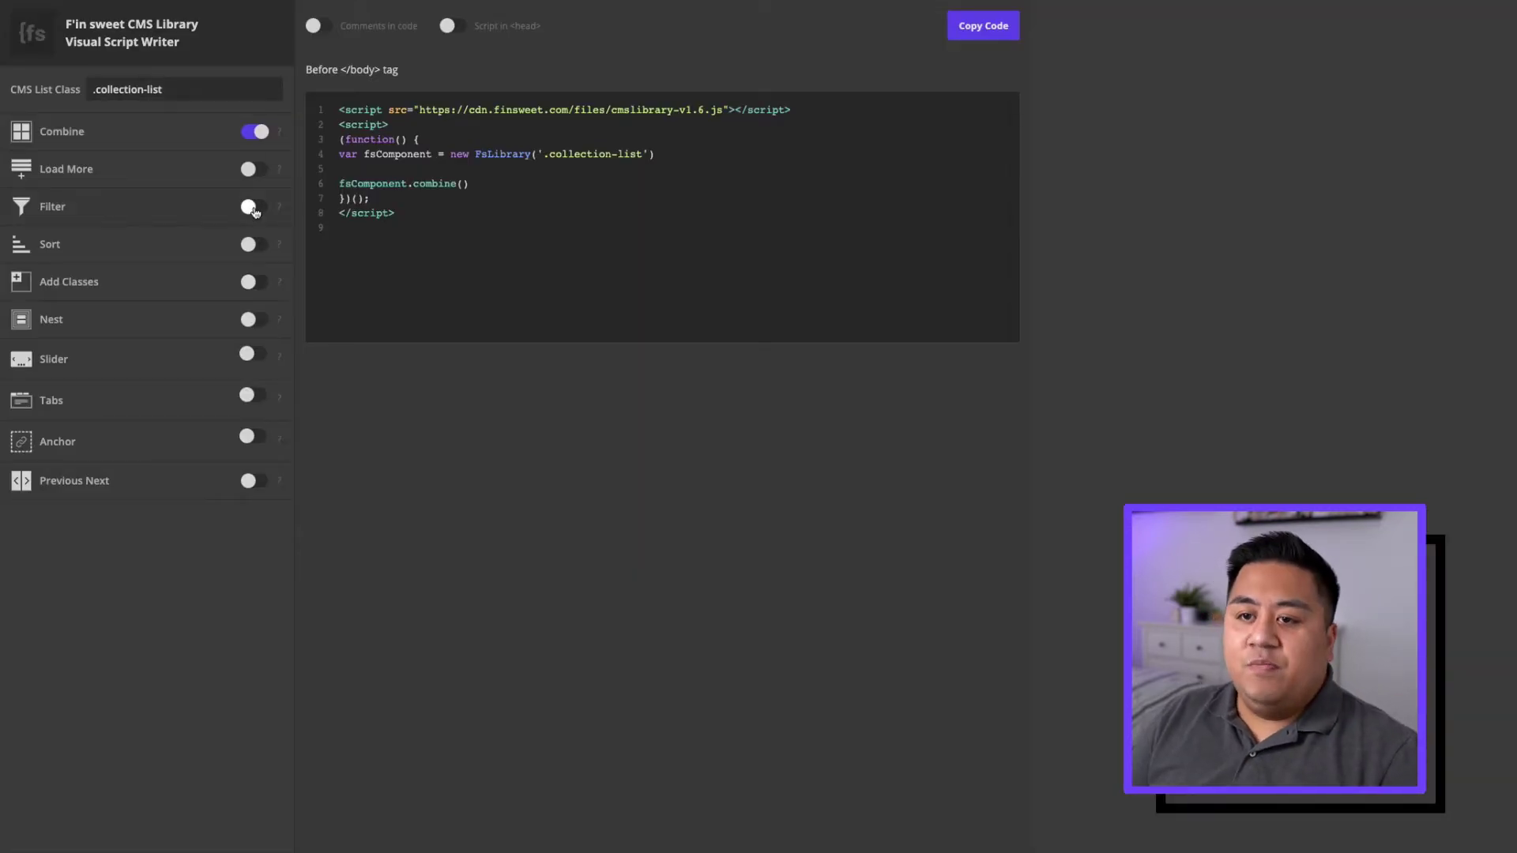
Turn on filtering with wrapper .filter-wrapper plus a second .filter-wrapper-2 group set to Multi
left_click(253, 207)
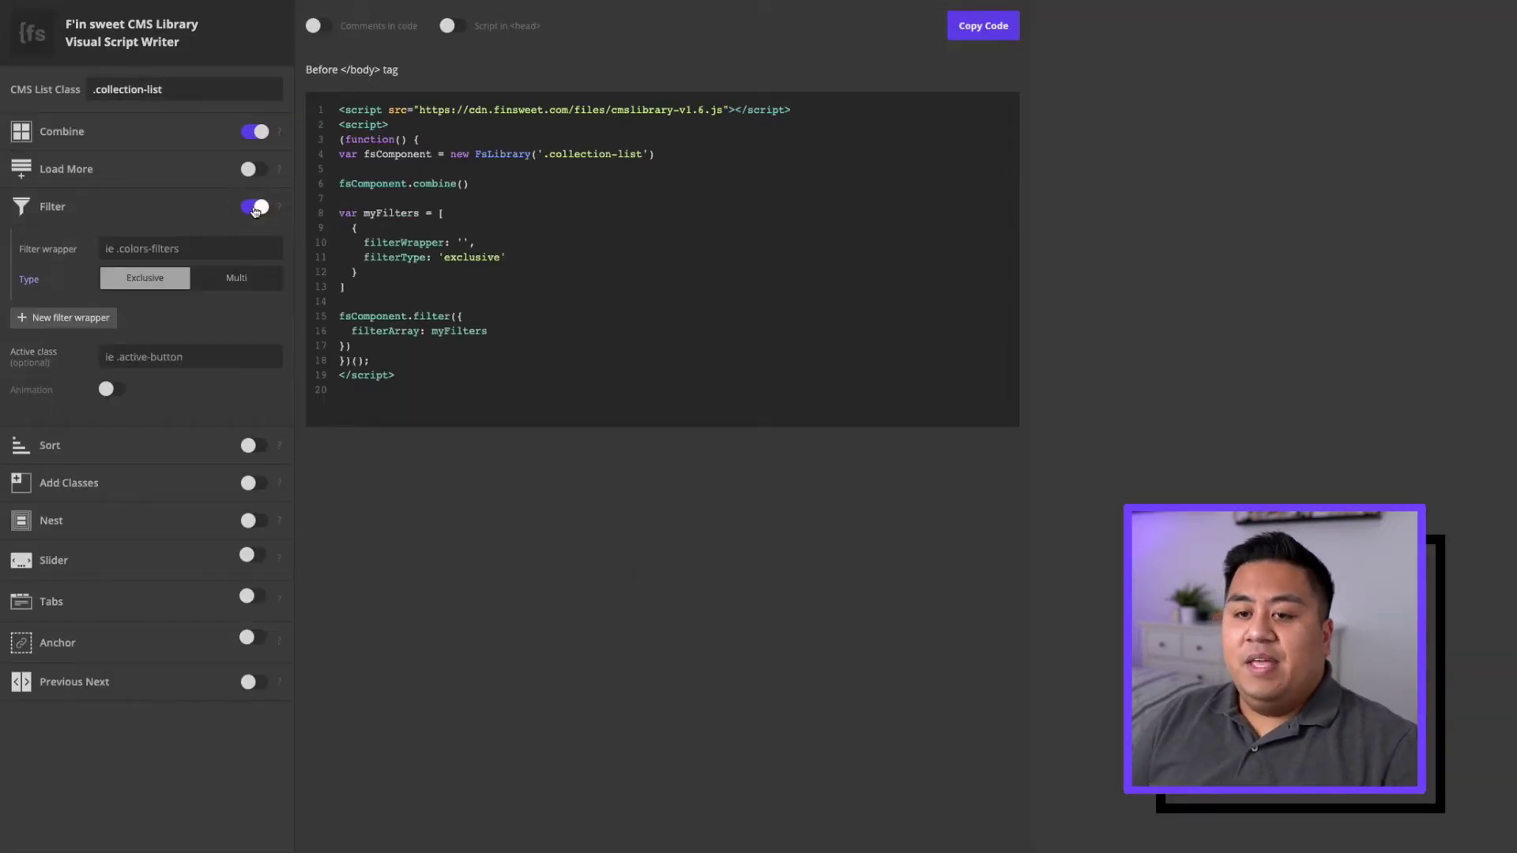
left_click(188, 248)
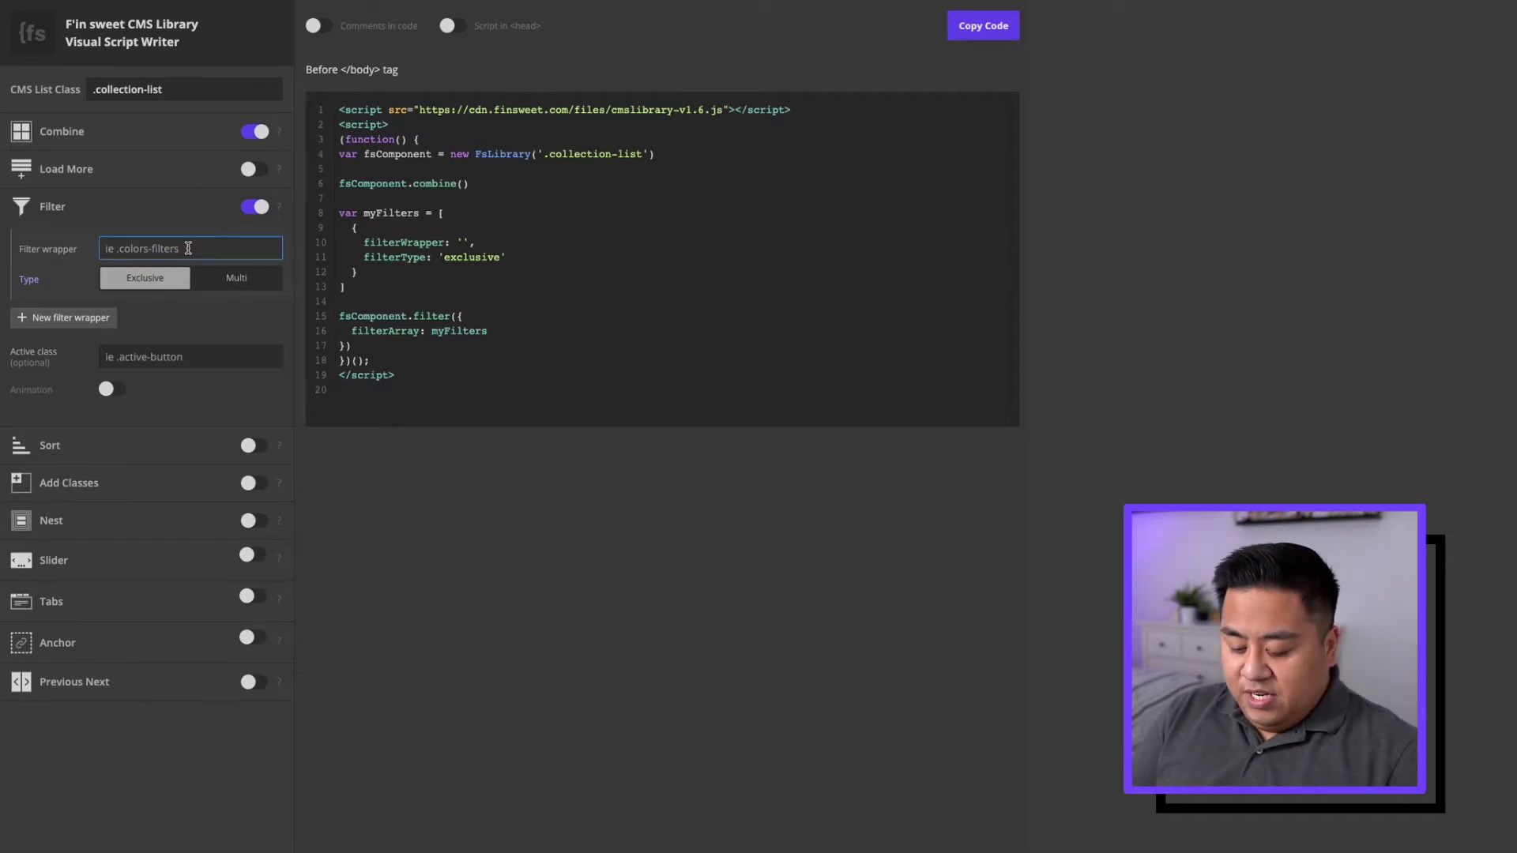
type(".filter")
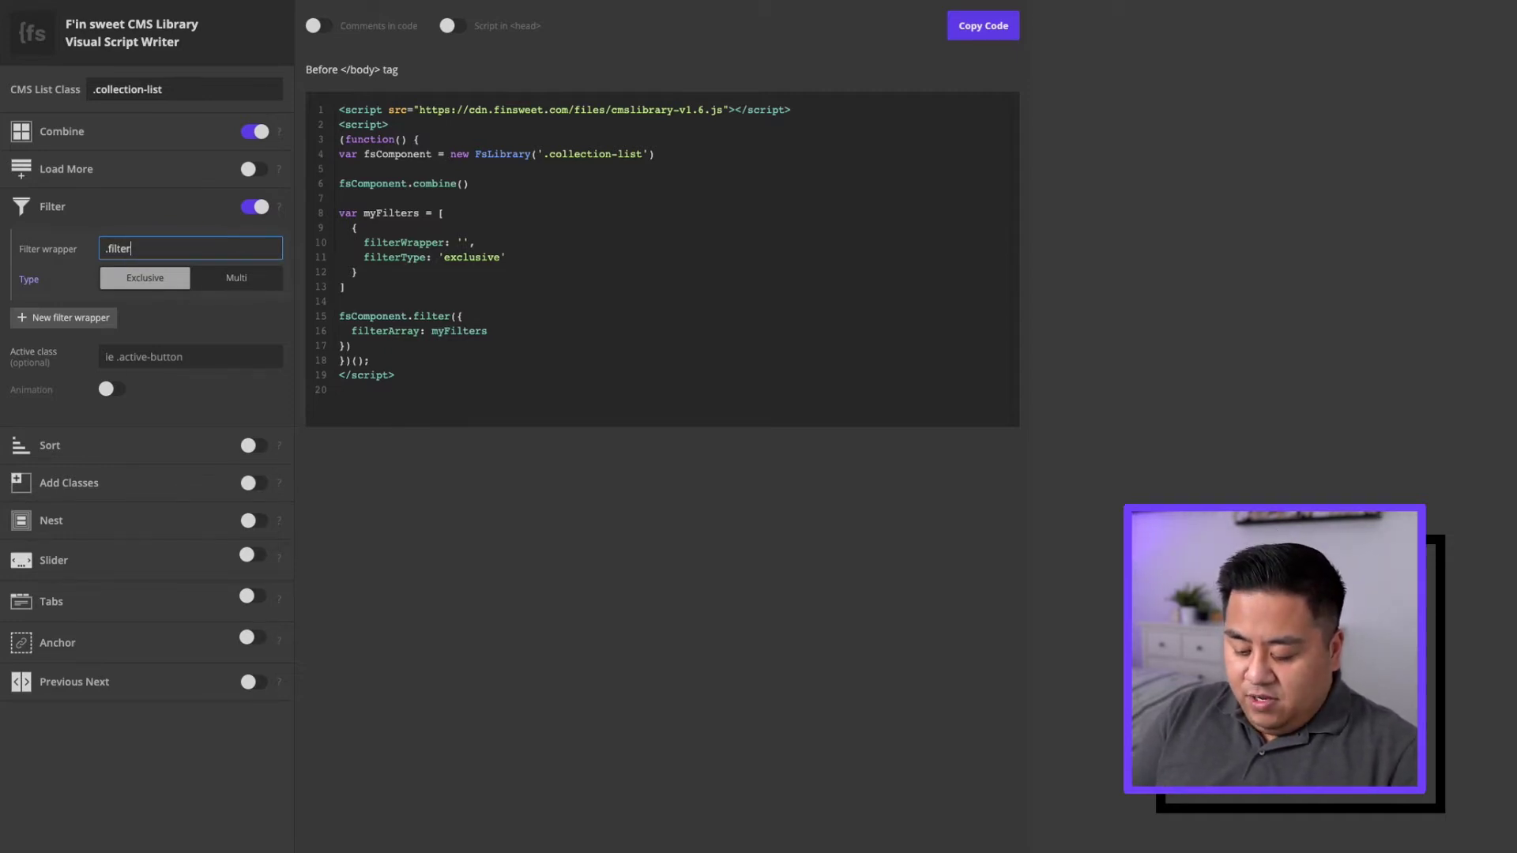
type("-wrapper")
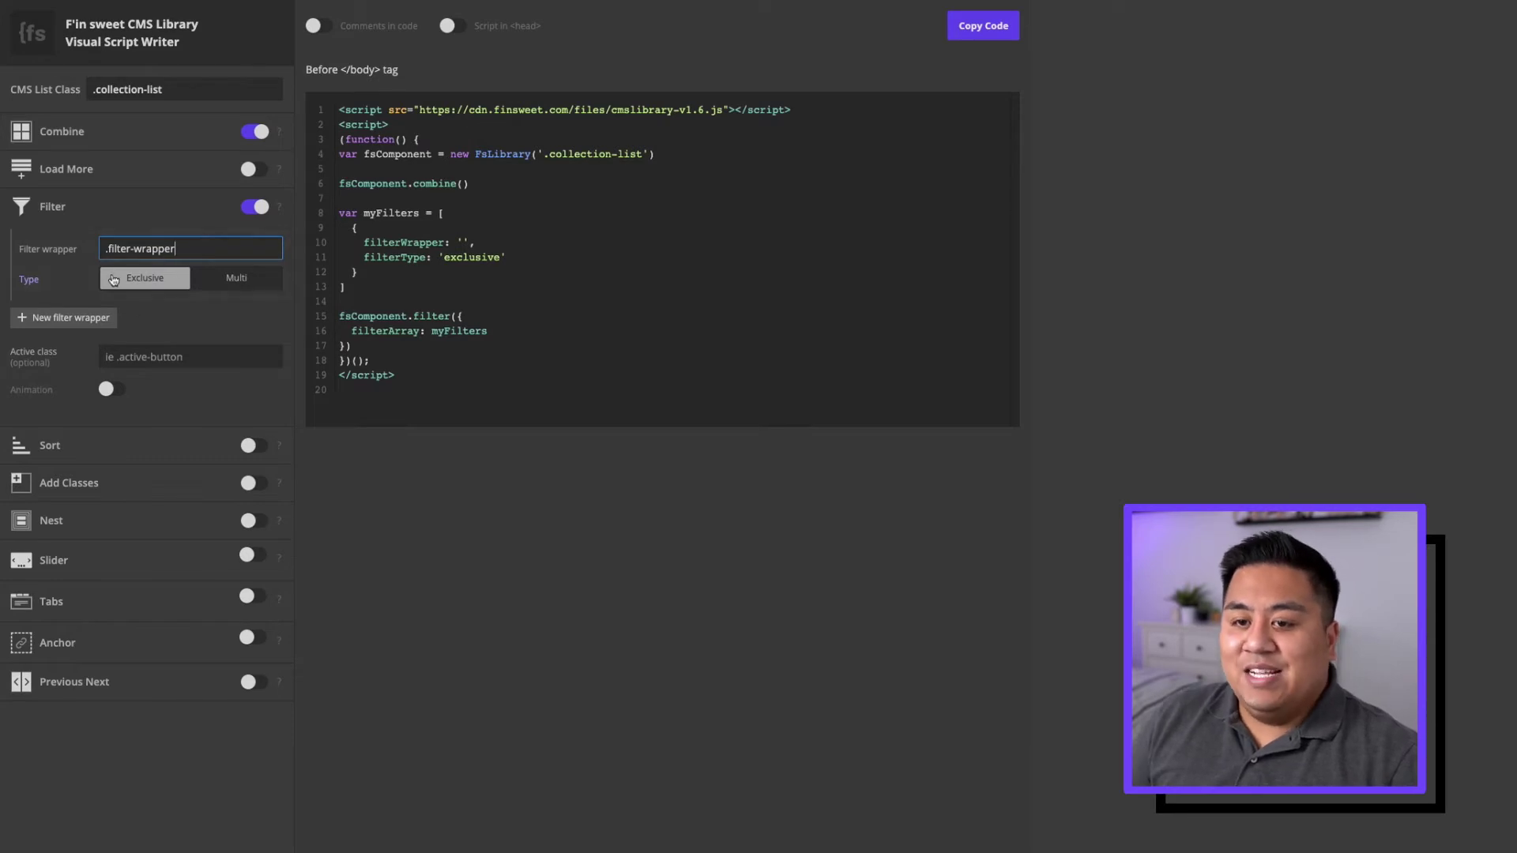
left_click(76, 319)
left_click(134, 334)
type(".")
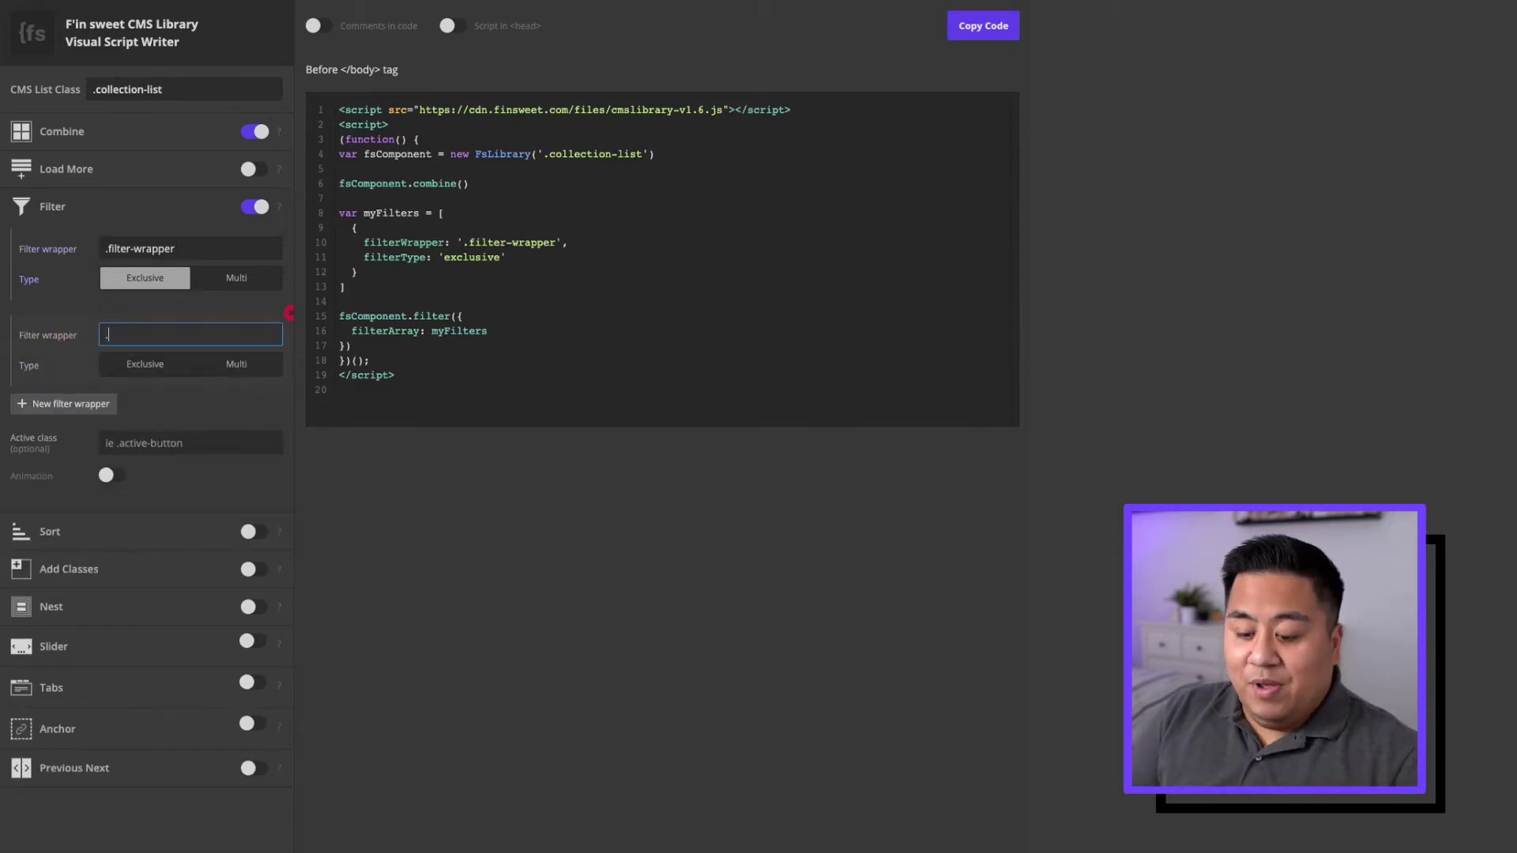
type("filter-wrapper-")
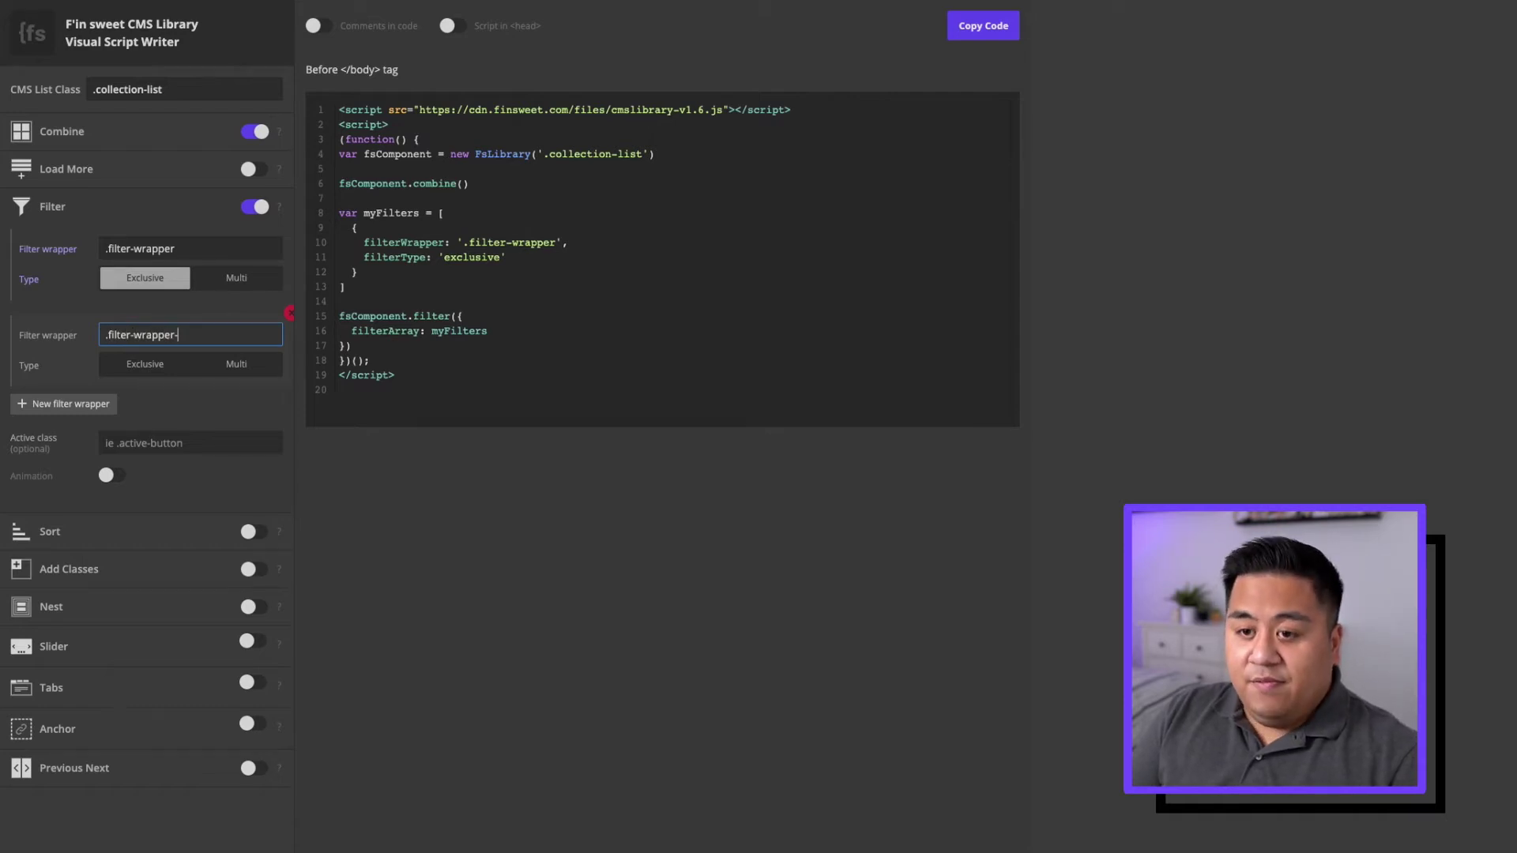
type("2")
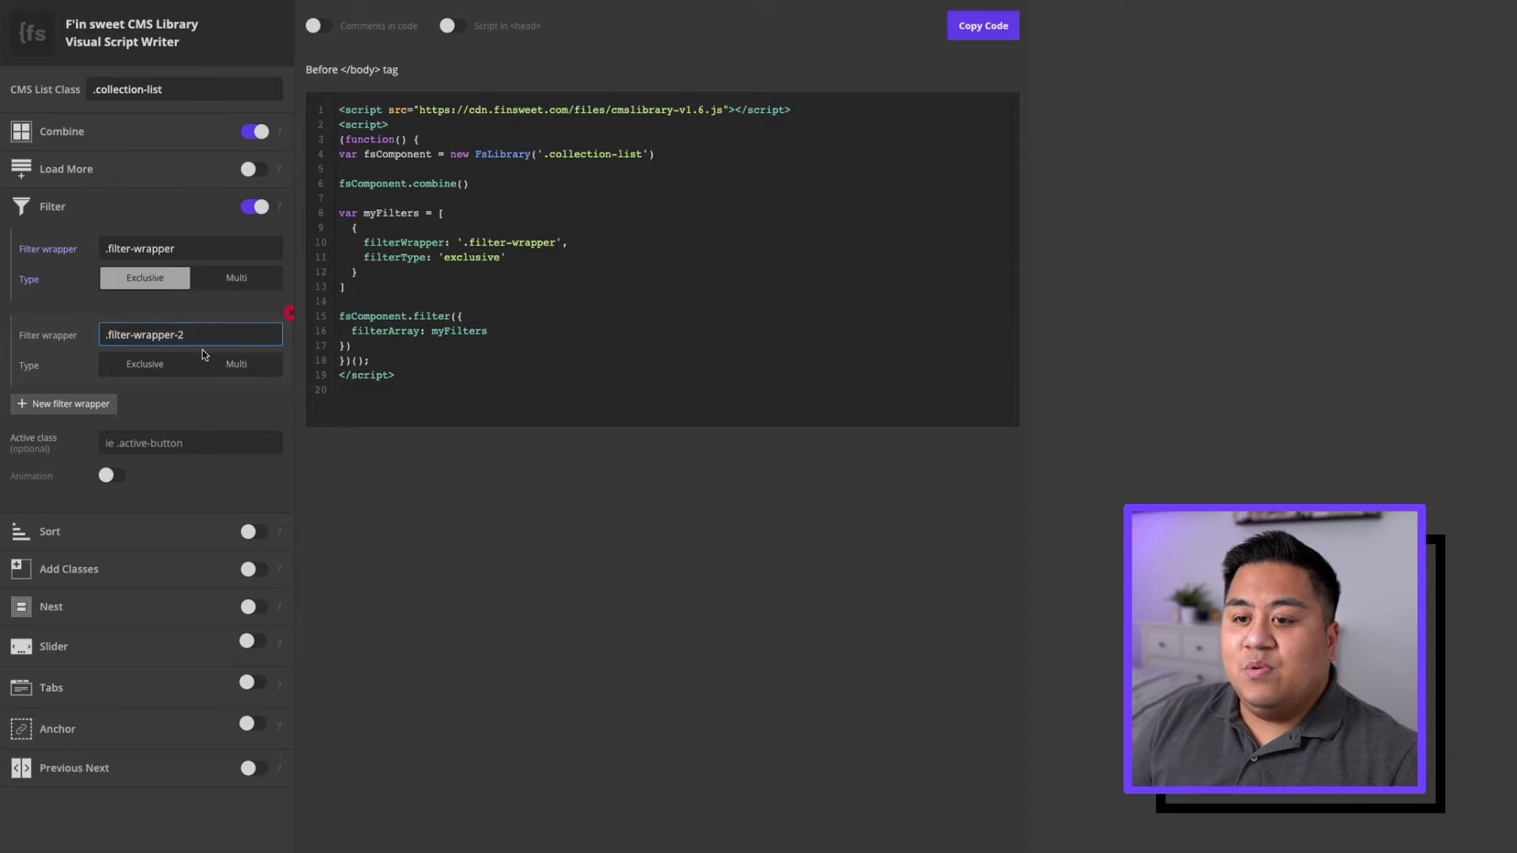
left_click(228, 364)
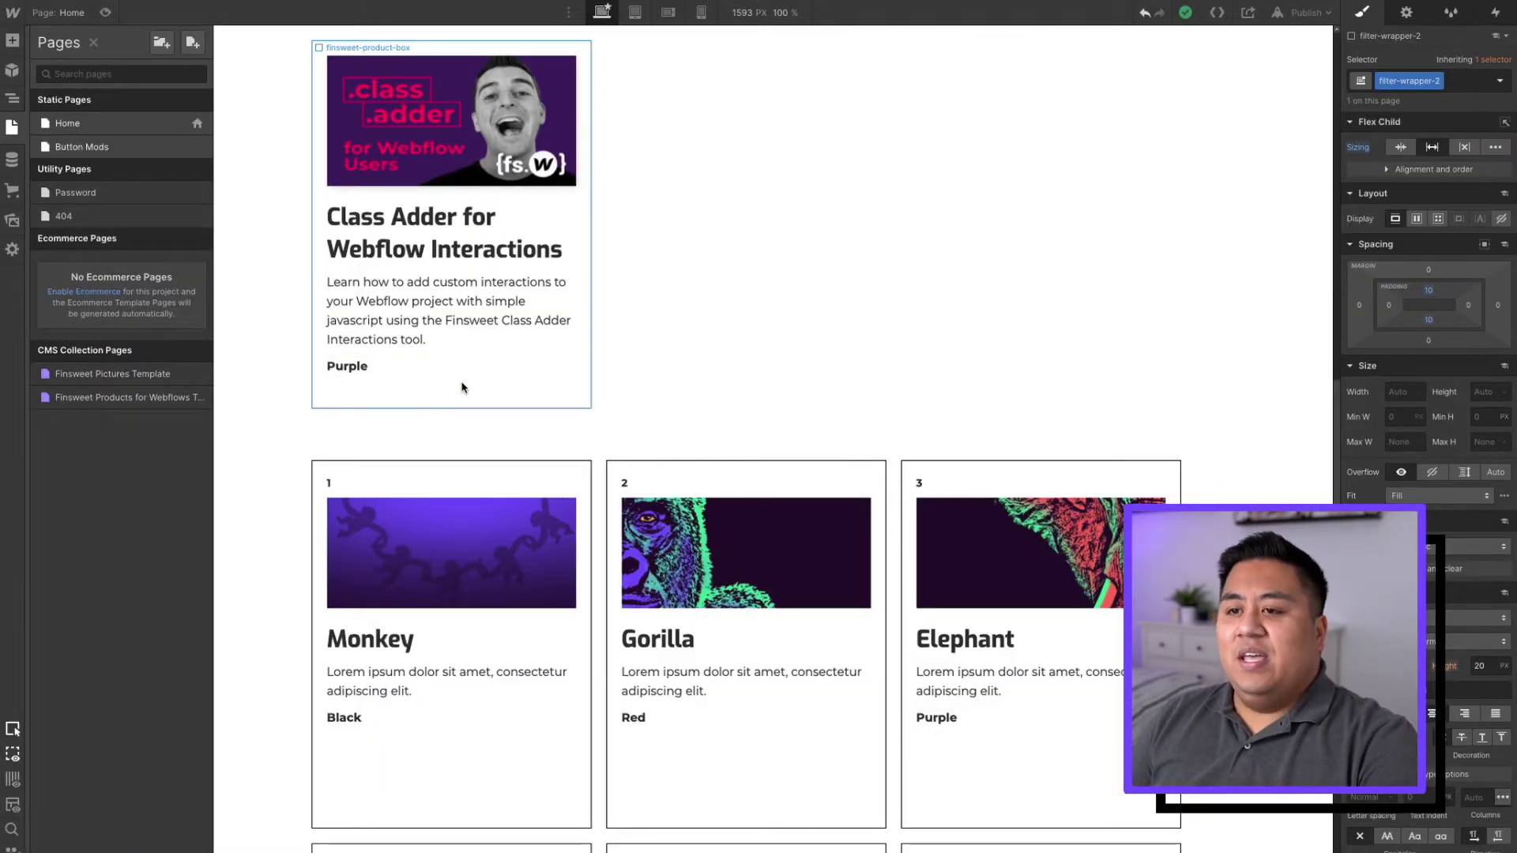
Check the filter-button classes on the Button Mods page, then return to the Home page
scroll(632, 387, "up", 5)
scroll(689, 382, "up", 5)
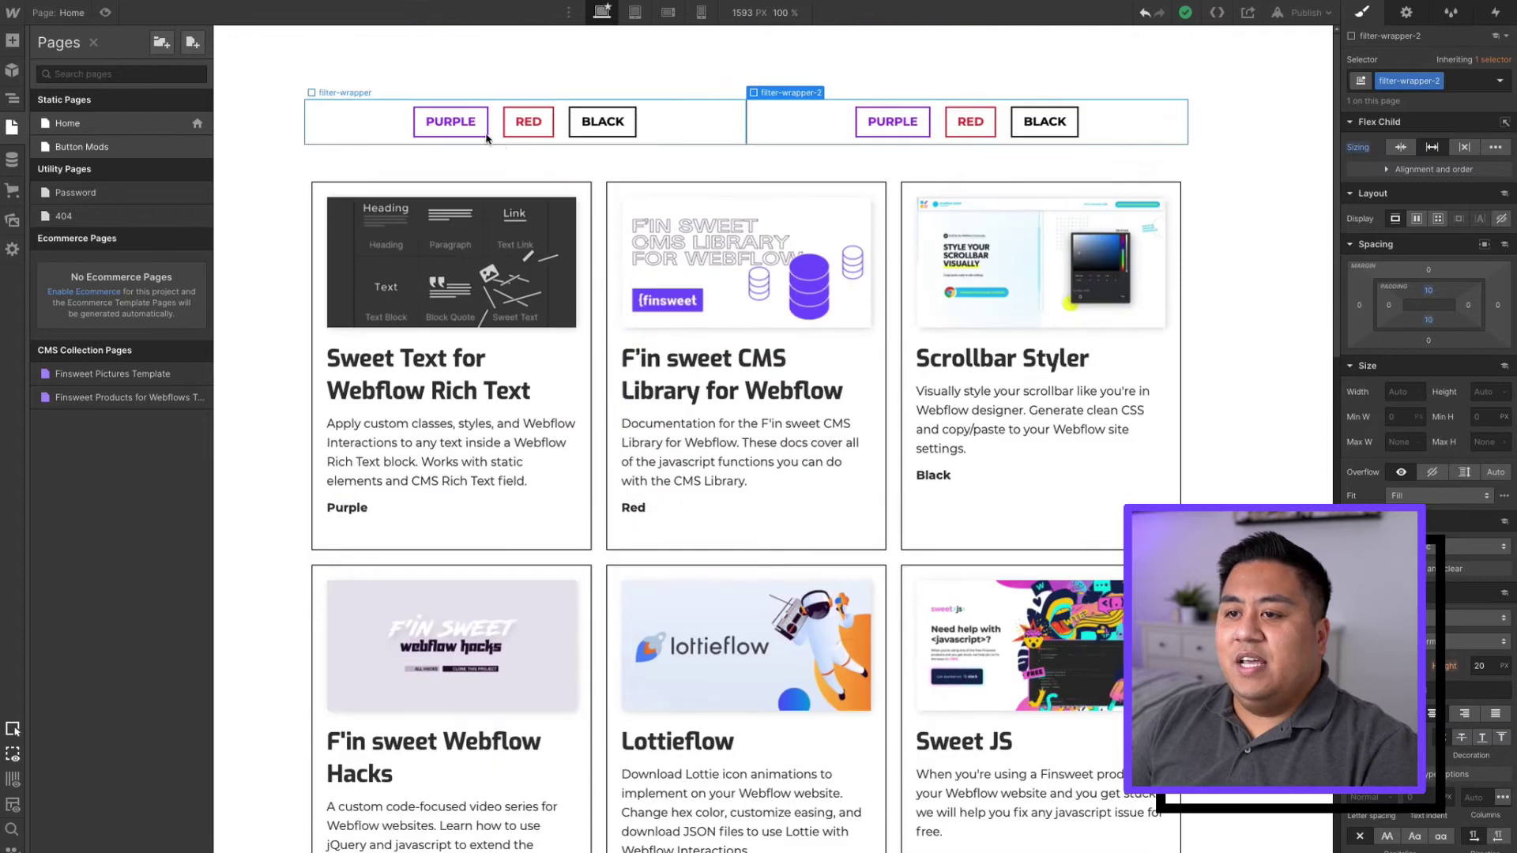
left_click(119, 147)
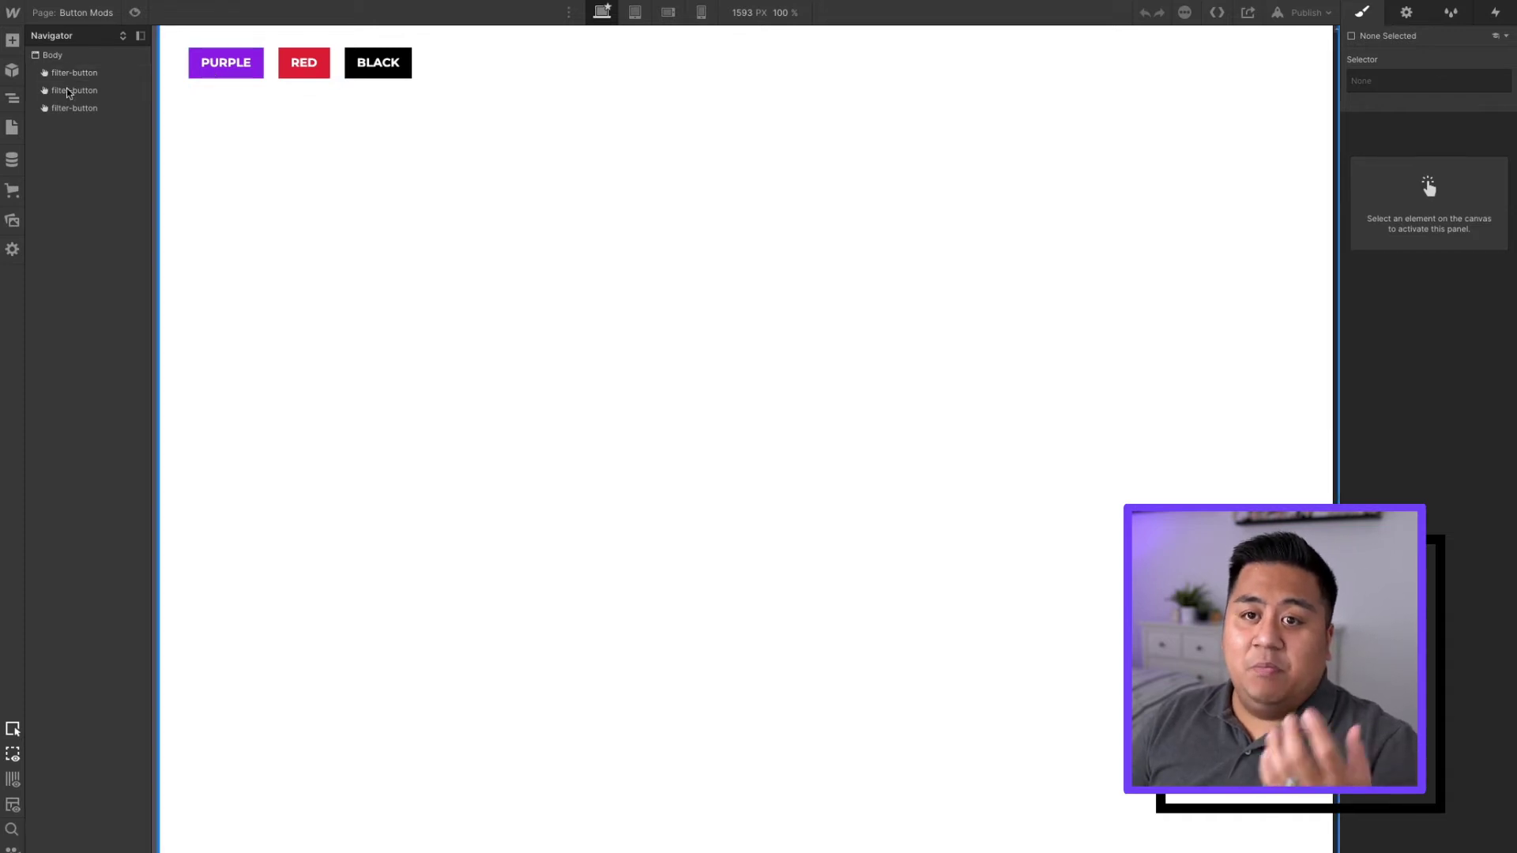
left_click(12, 133)
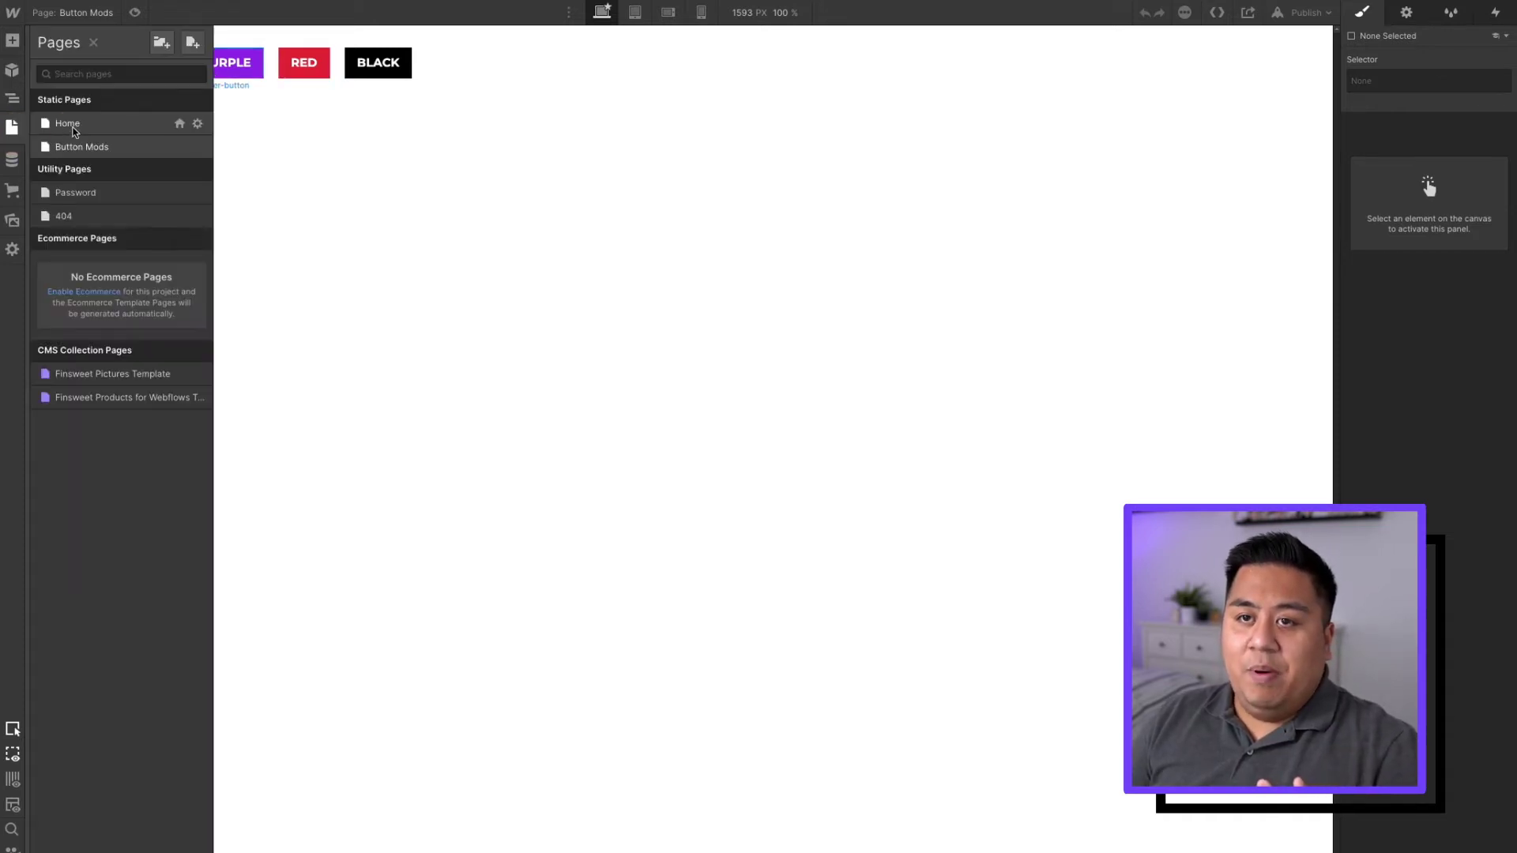
left_click(71, 122)
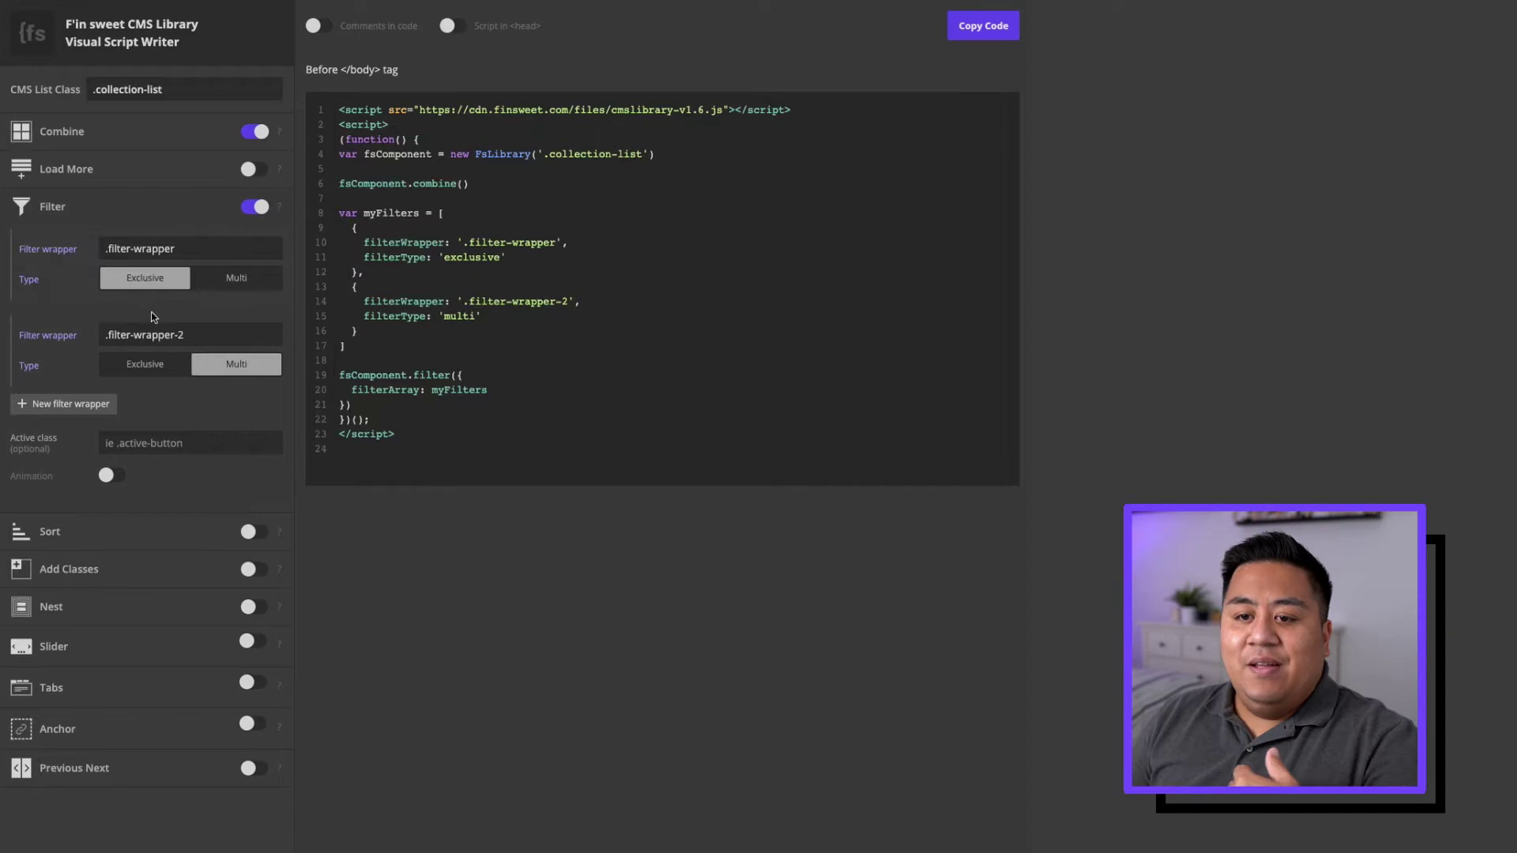
left_click(167, 437)
Set active class .filter-active, enable animation with ease-in-out easing, and copy the code
type(".")
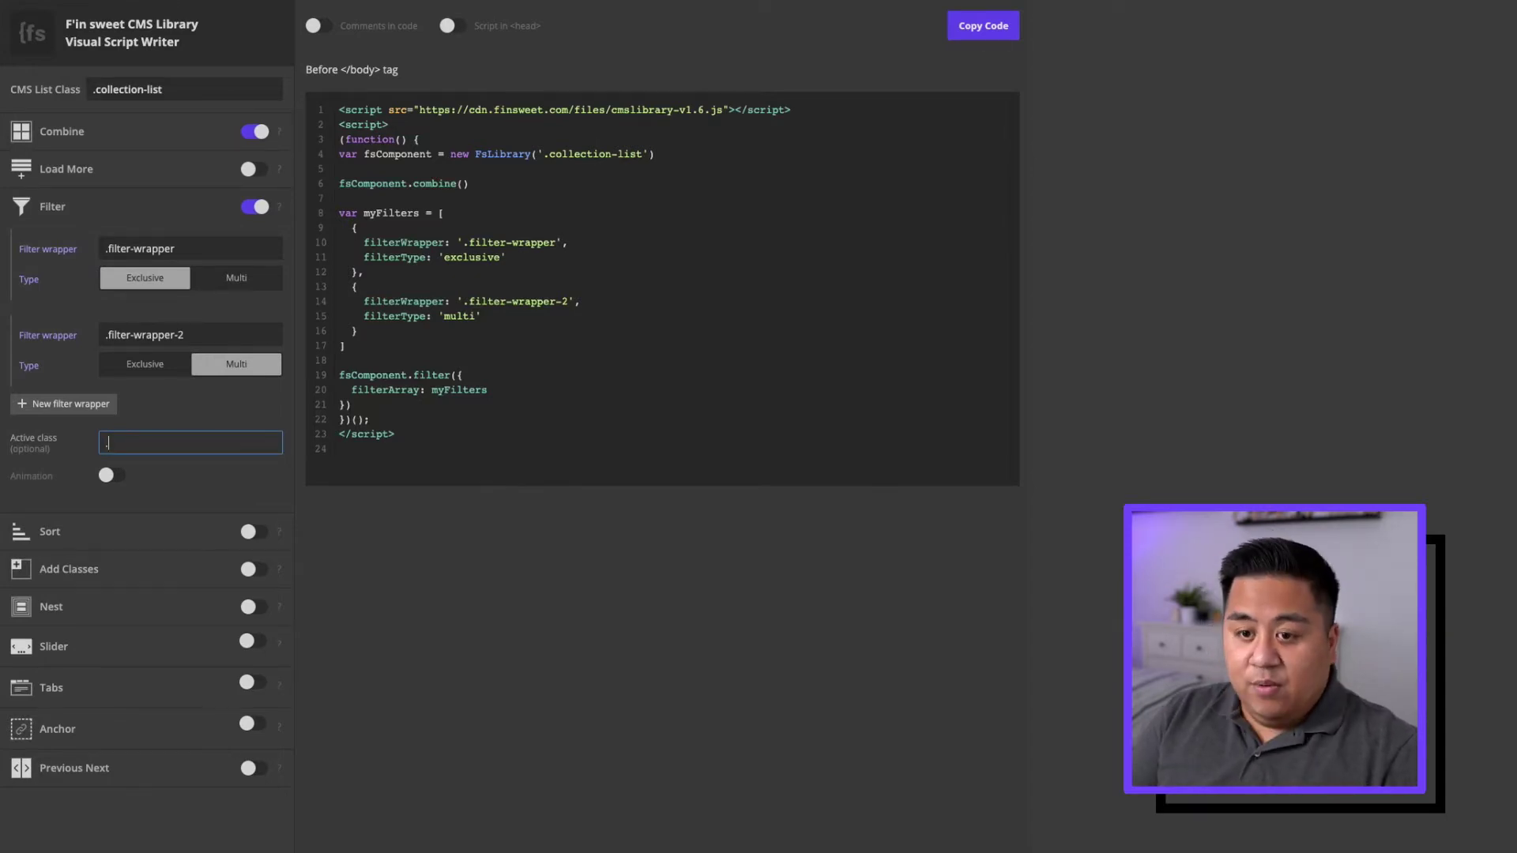
type("filter-active")
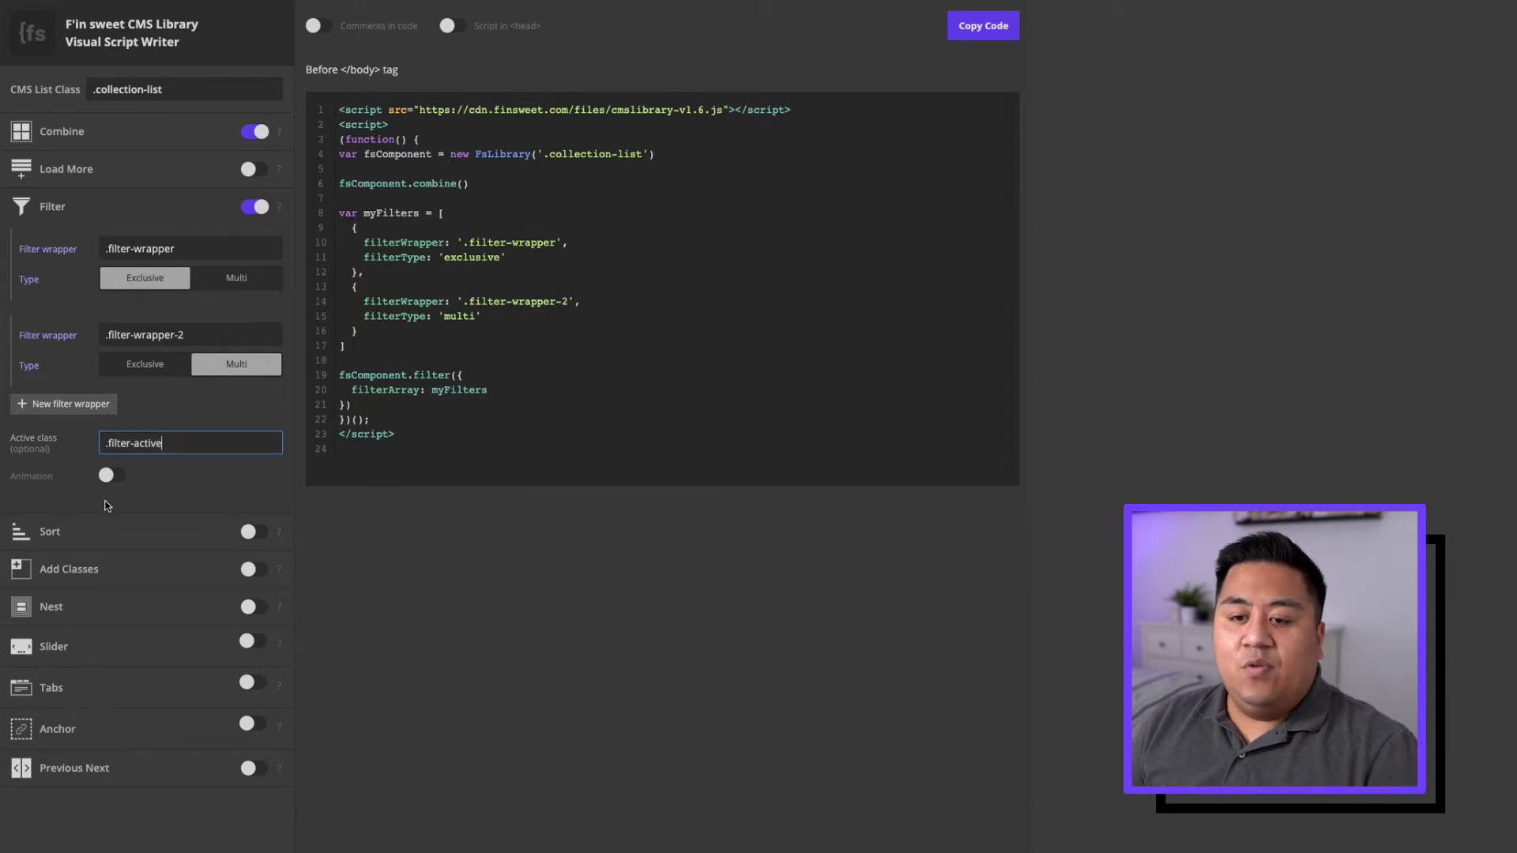
left_click(109, 478)
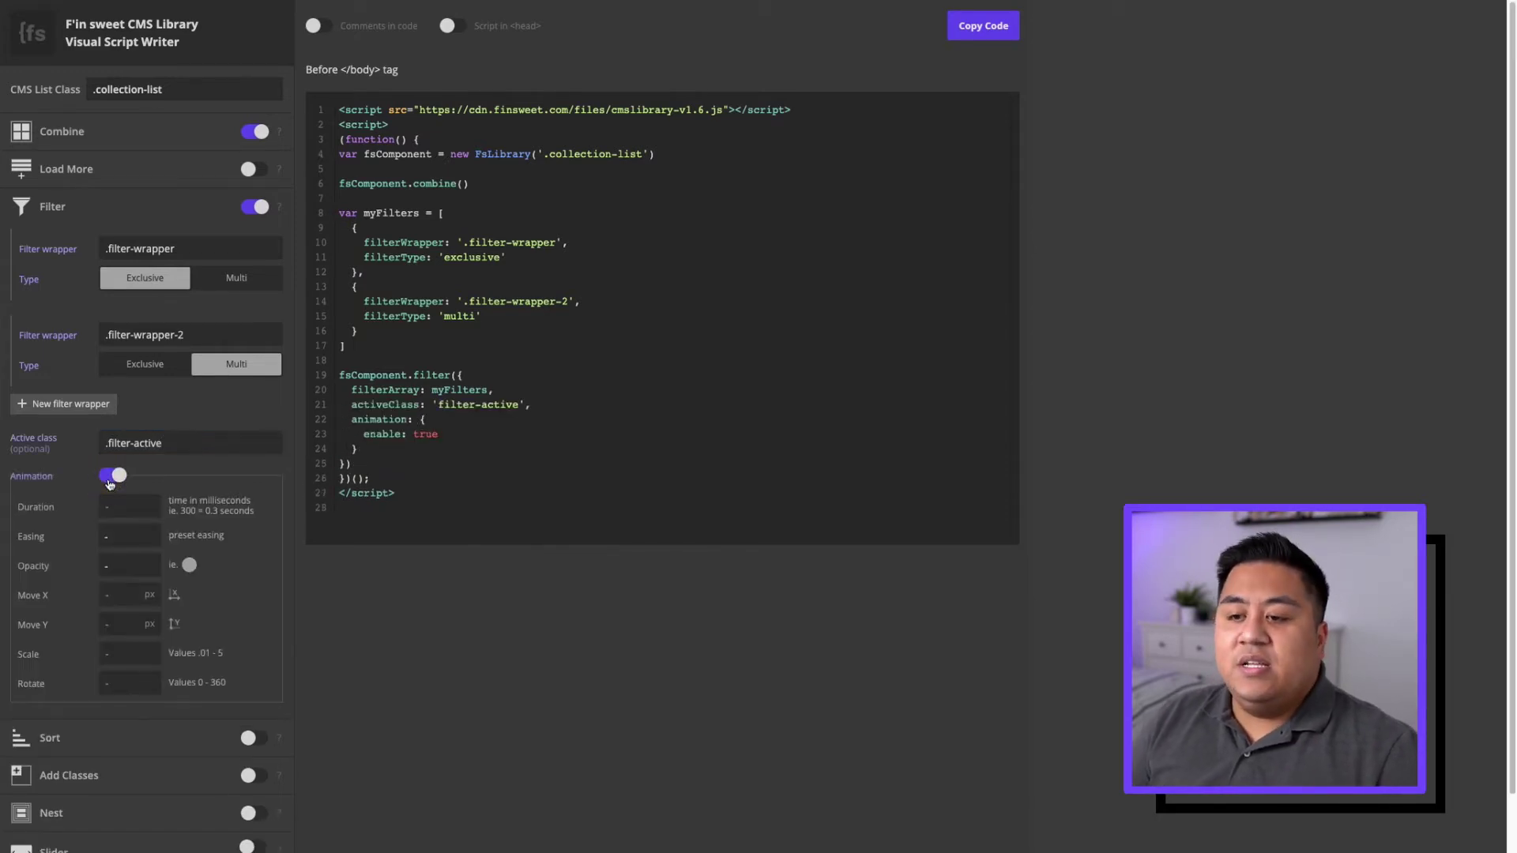
left_click(120, 537)
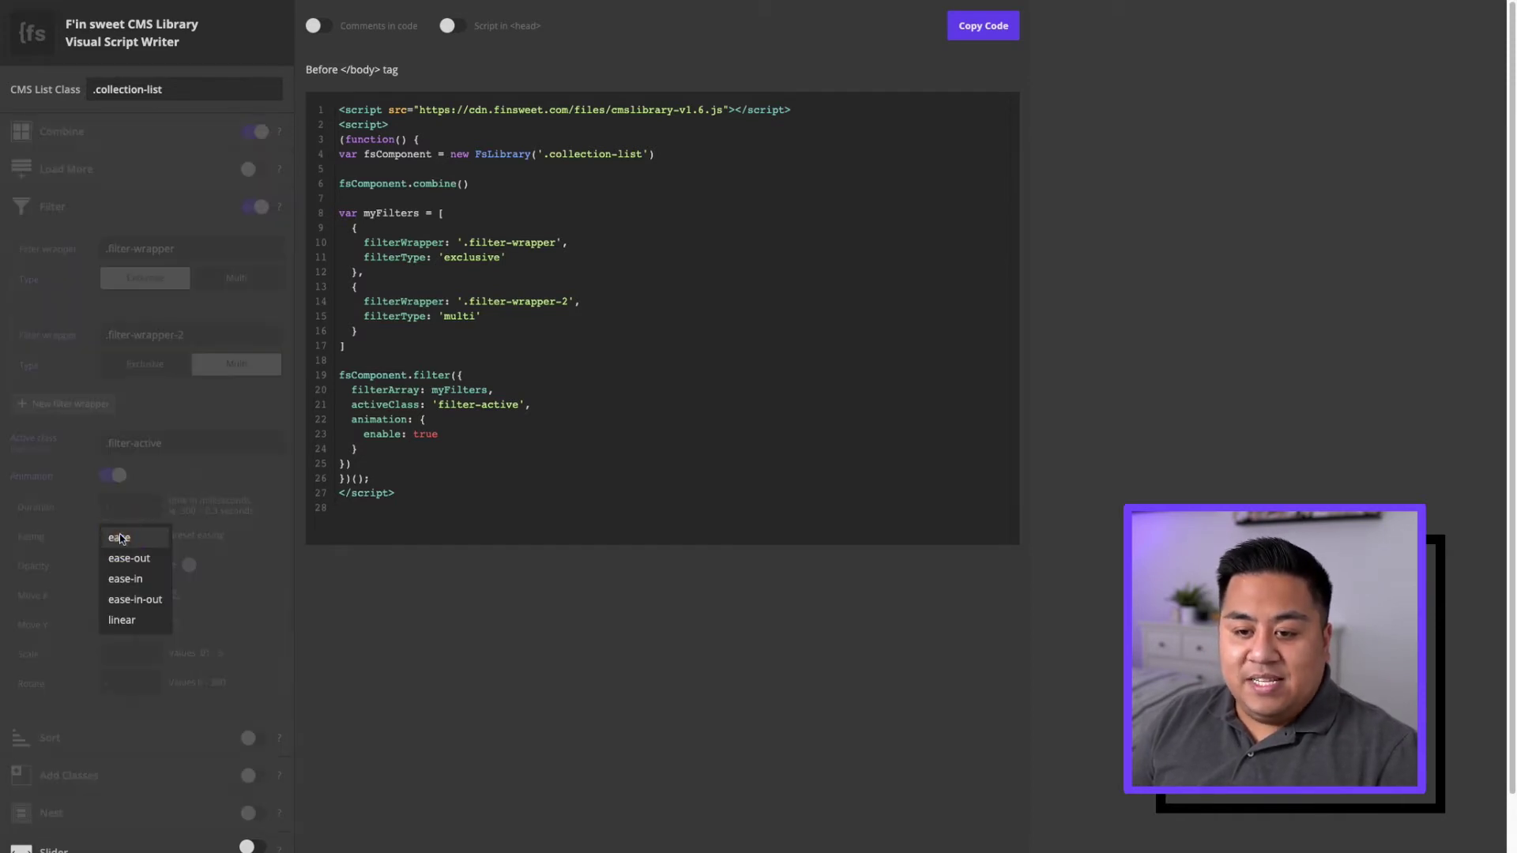
left_click(133, 599)
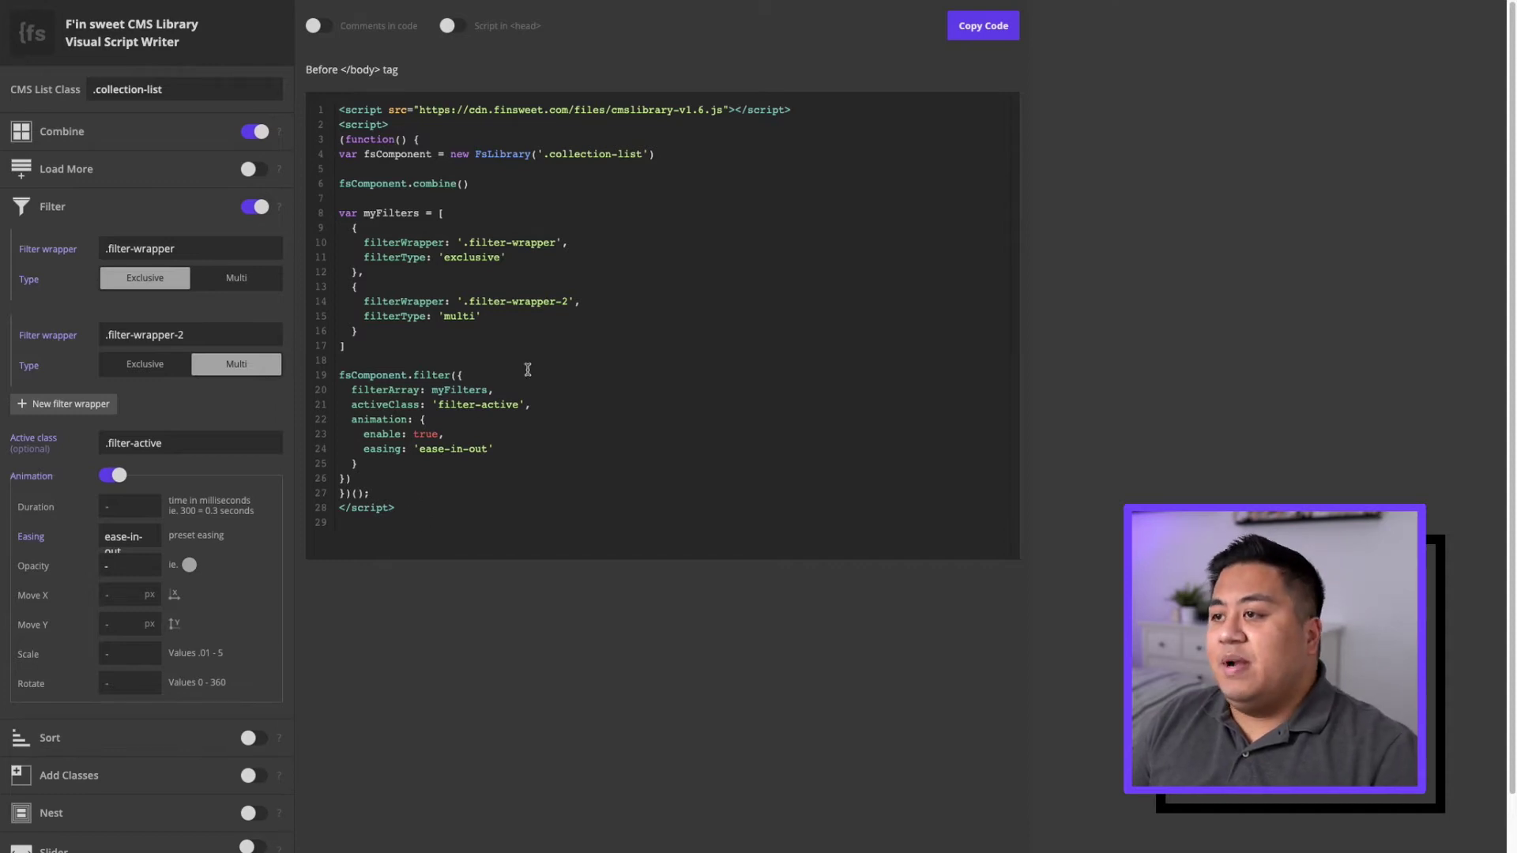
left_click(980, 27)
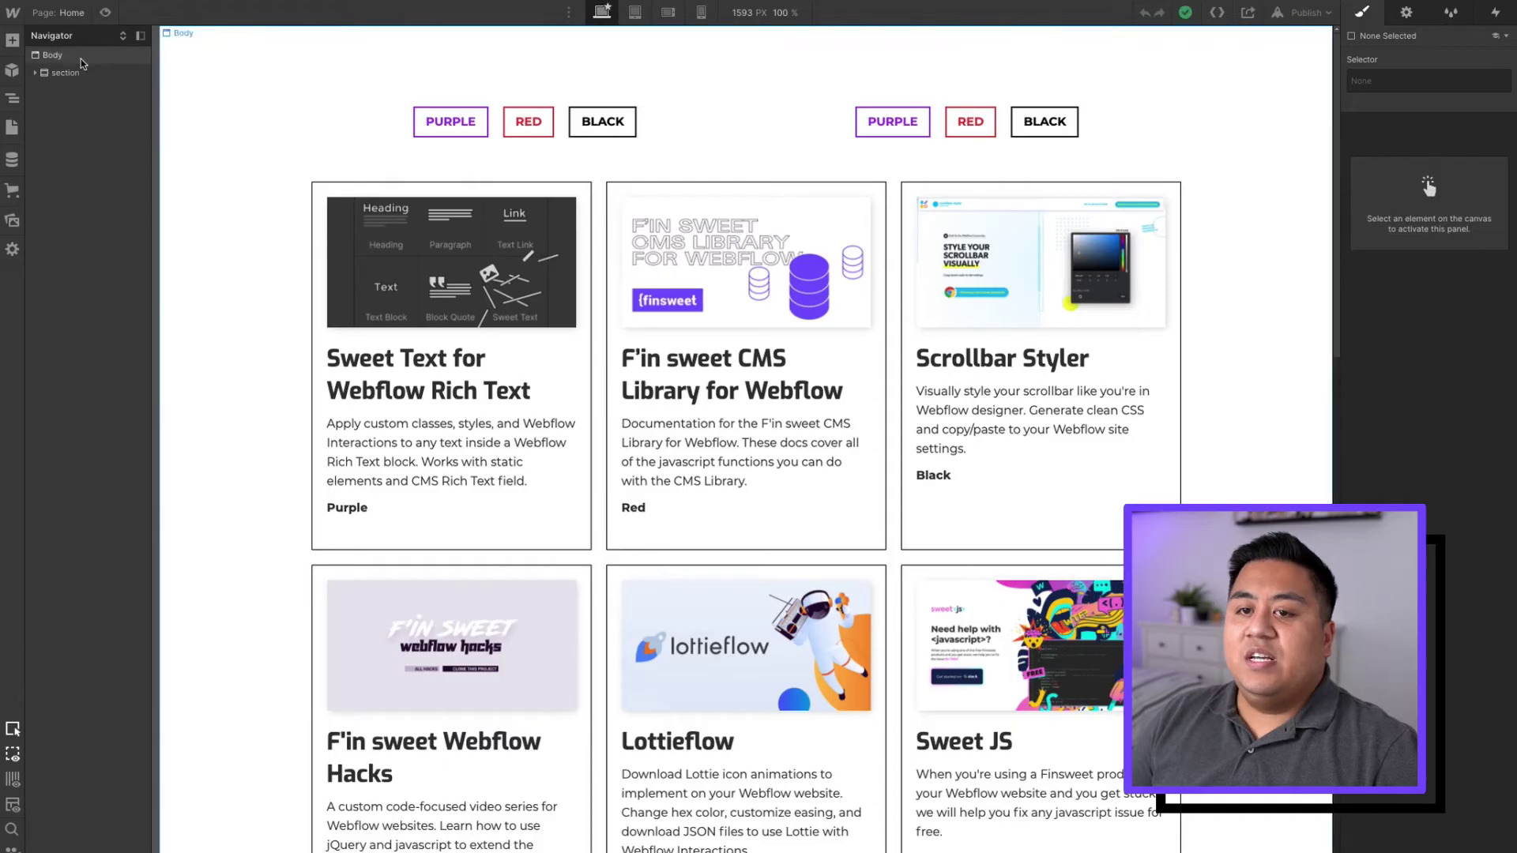
Open the Home page settings and locate the old filter script in the custom code
left_click(12, 128)
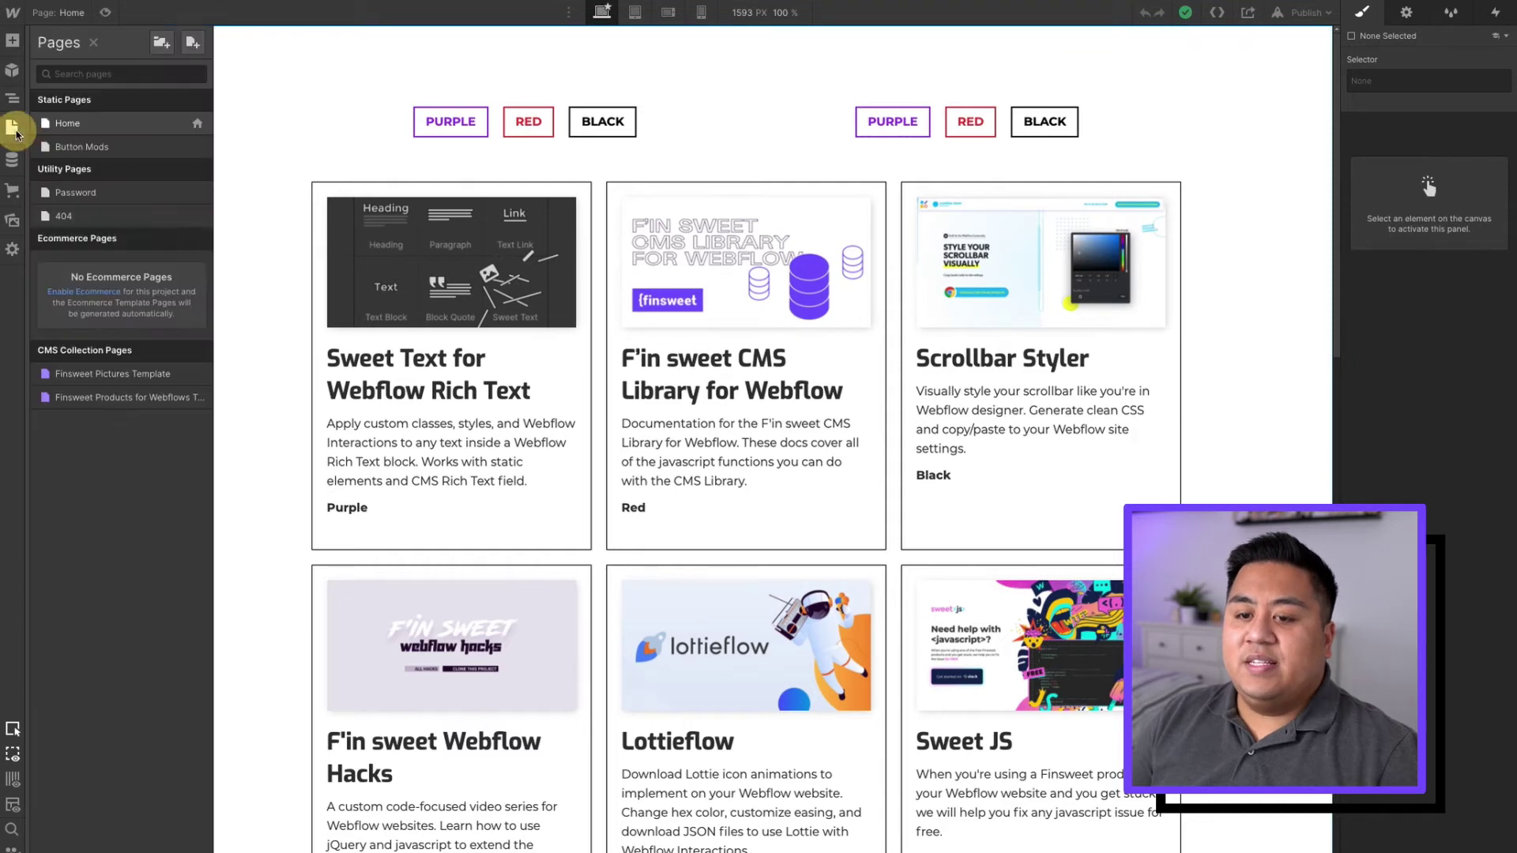
left_click(197, 125)
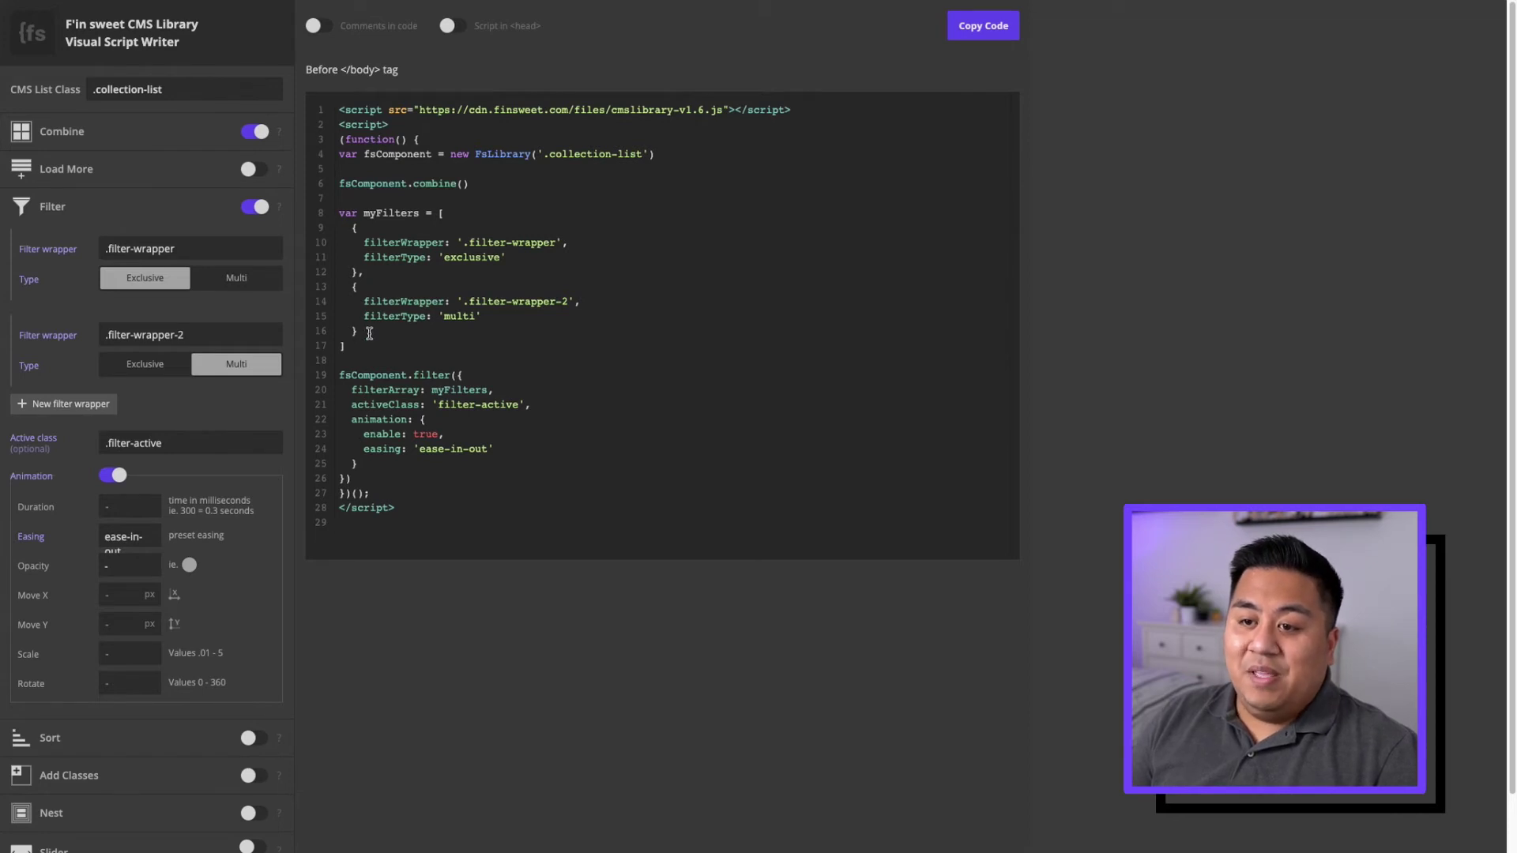
left_click_drag(369, 334, 352, 291)
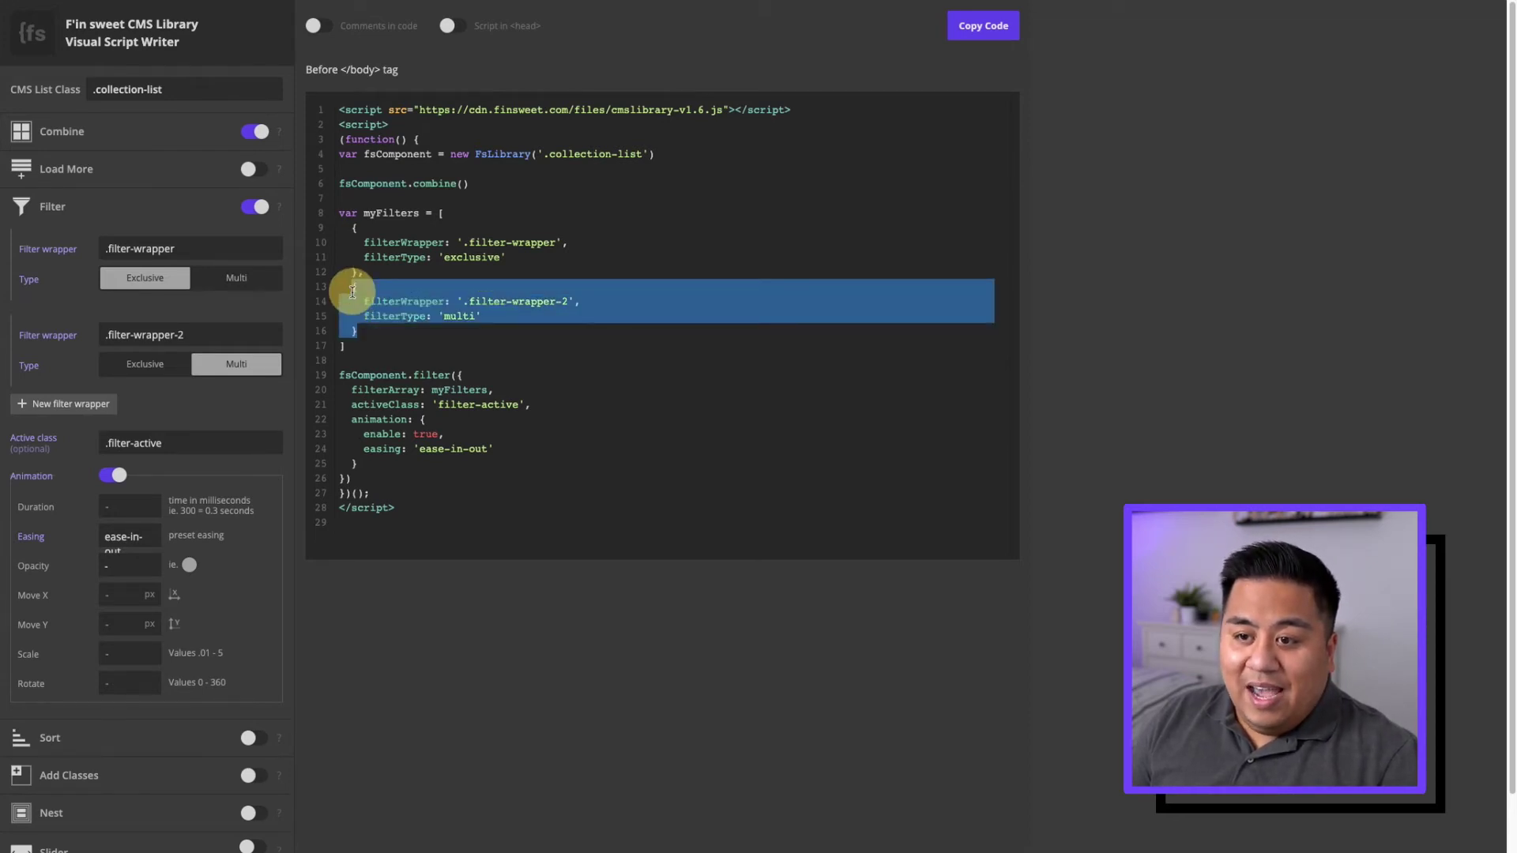
left_click(357, 331)
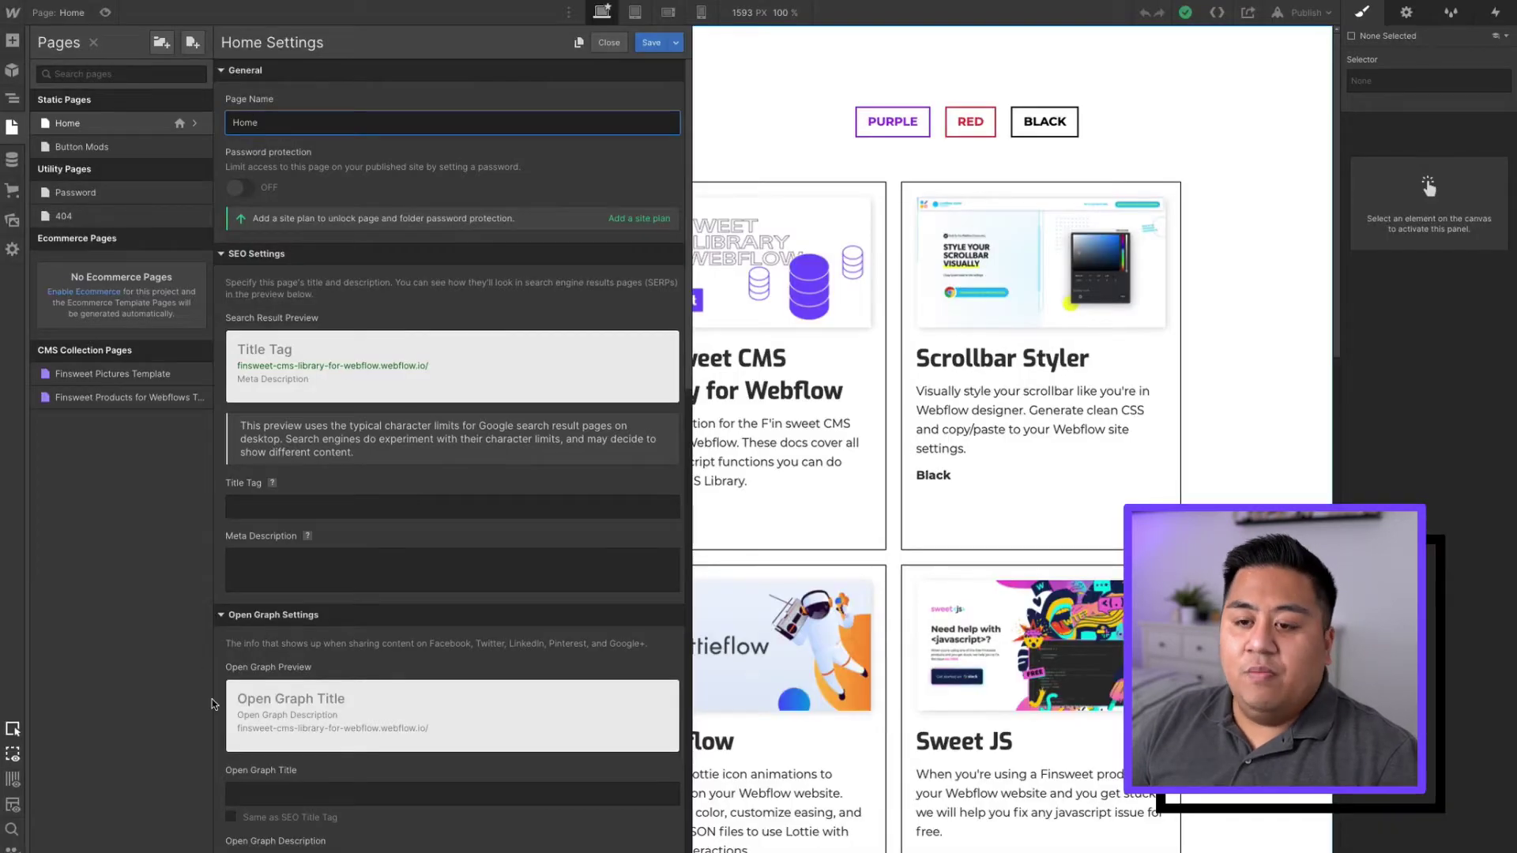
scroll(353, 652, "down", 10)
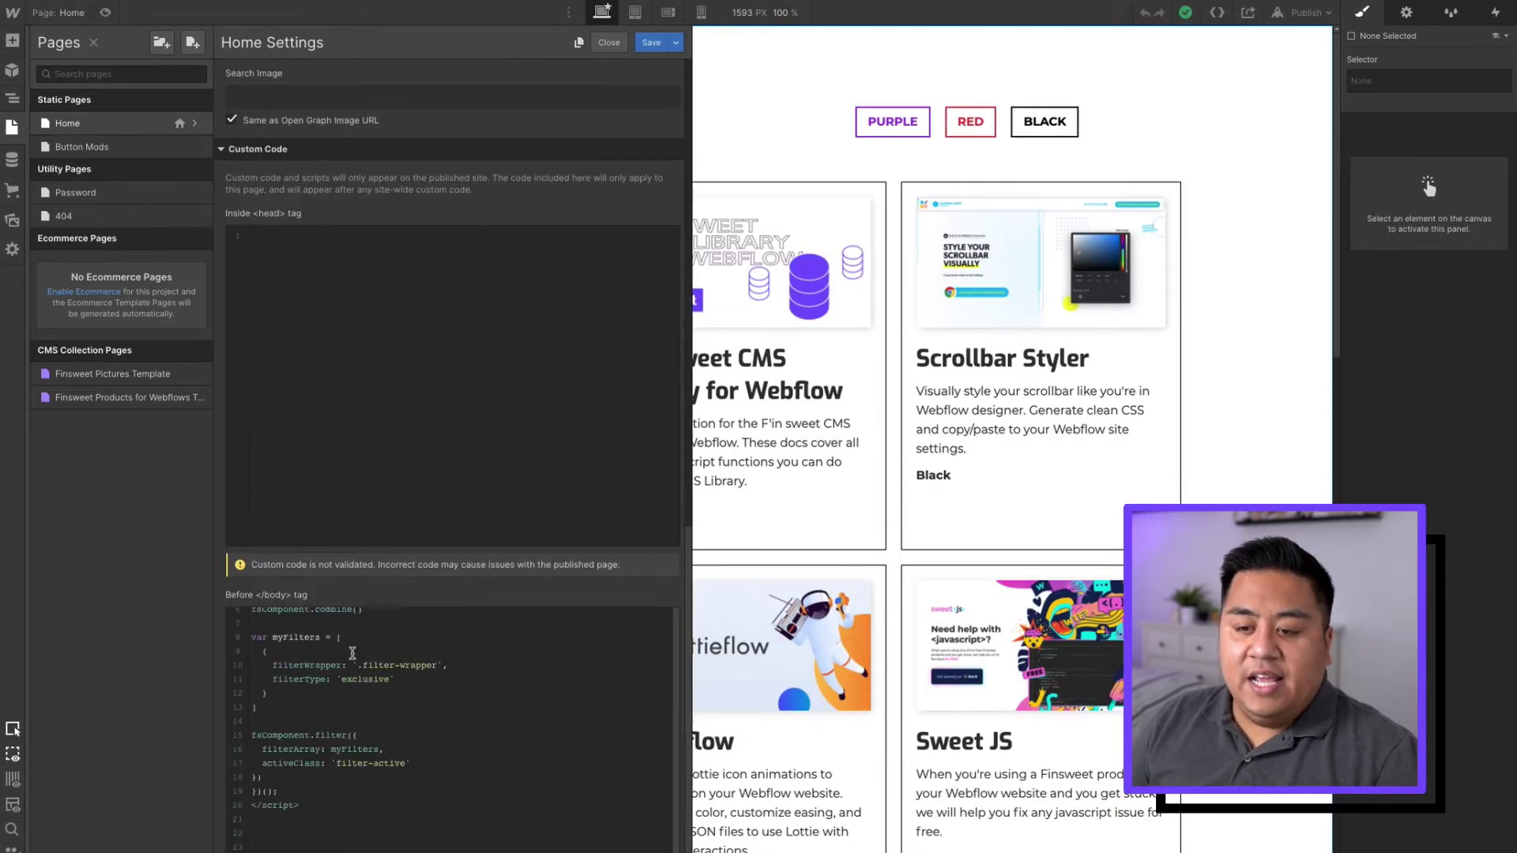
Replace the old Home page script with the new one and save the settings
scroll(352, 653, "down", 2)
left_click_drag(329, 708, 253, 512)
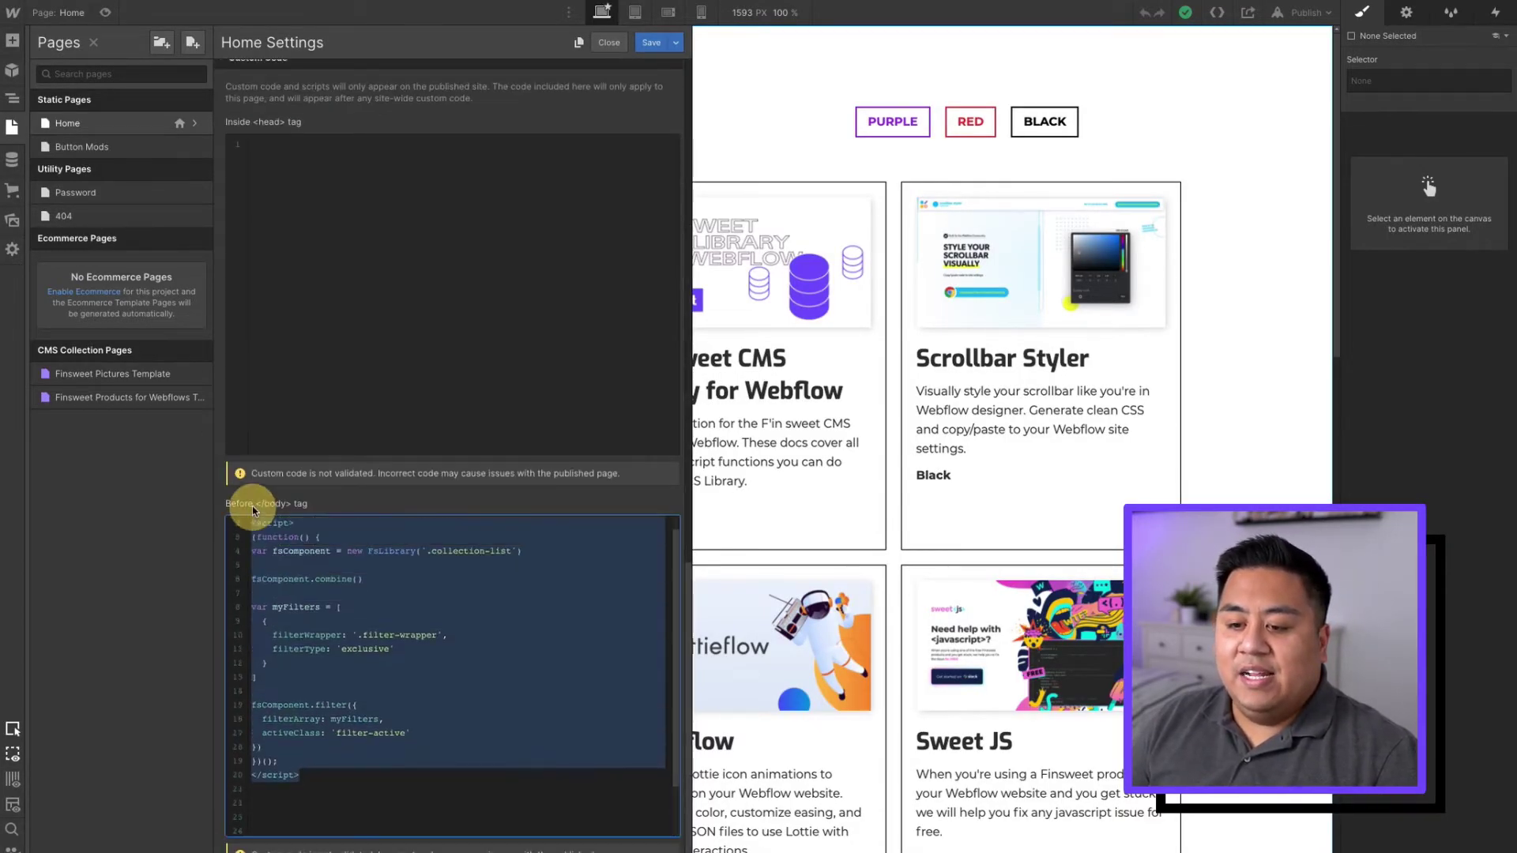
key("ctrl+v")
scroll(306, 672, "up", 3)
left_click(649, 46)
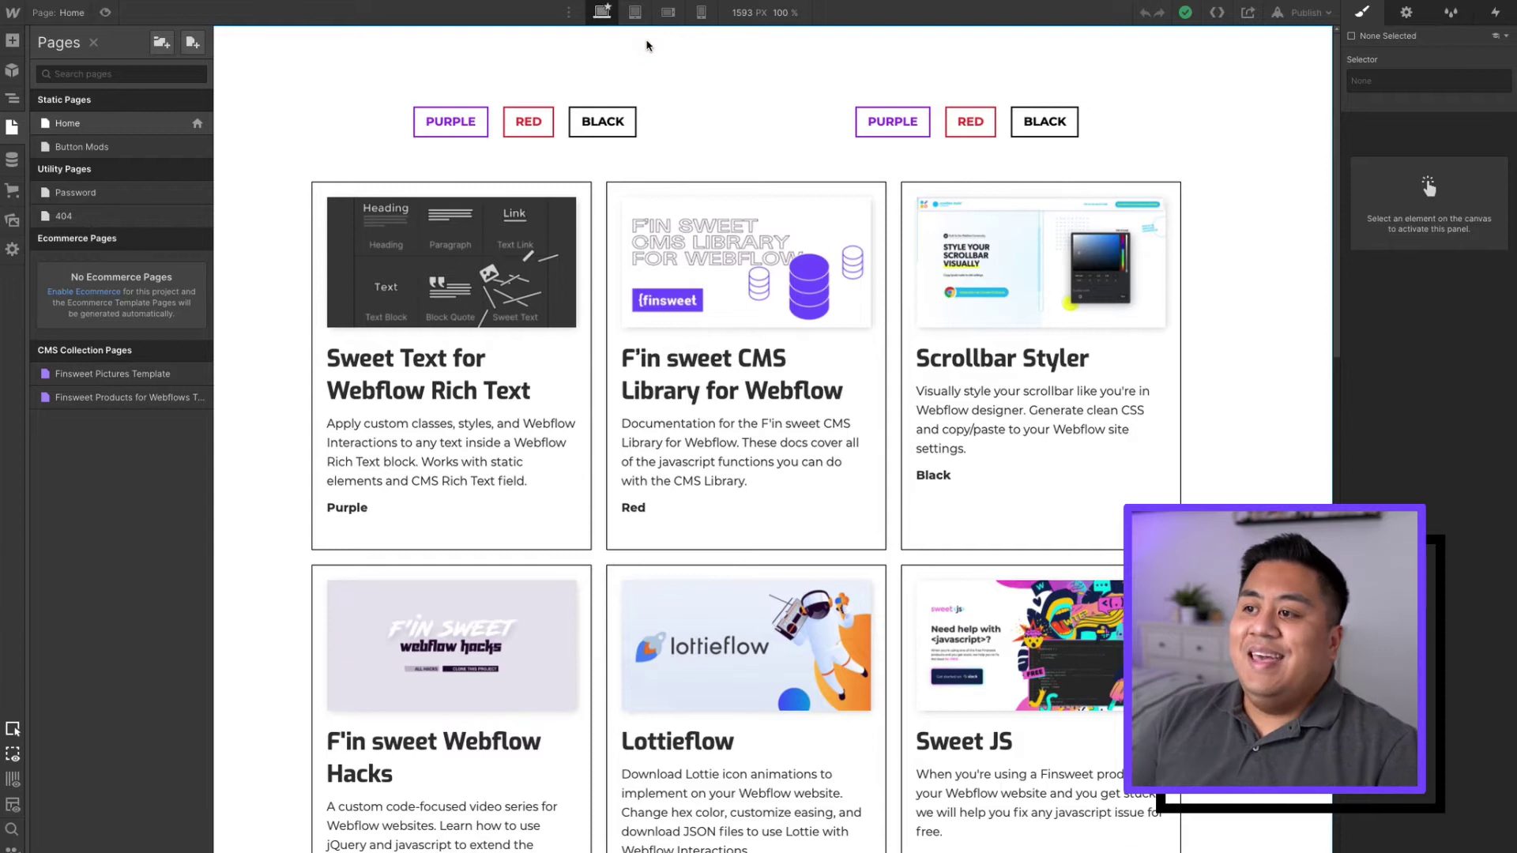
Publish to the webflow.io domain and open the live site
left_click(1280, 11)
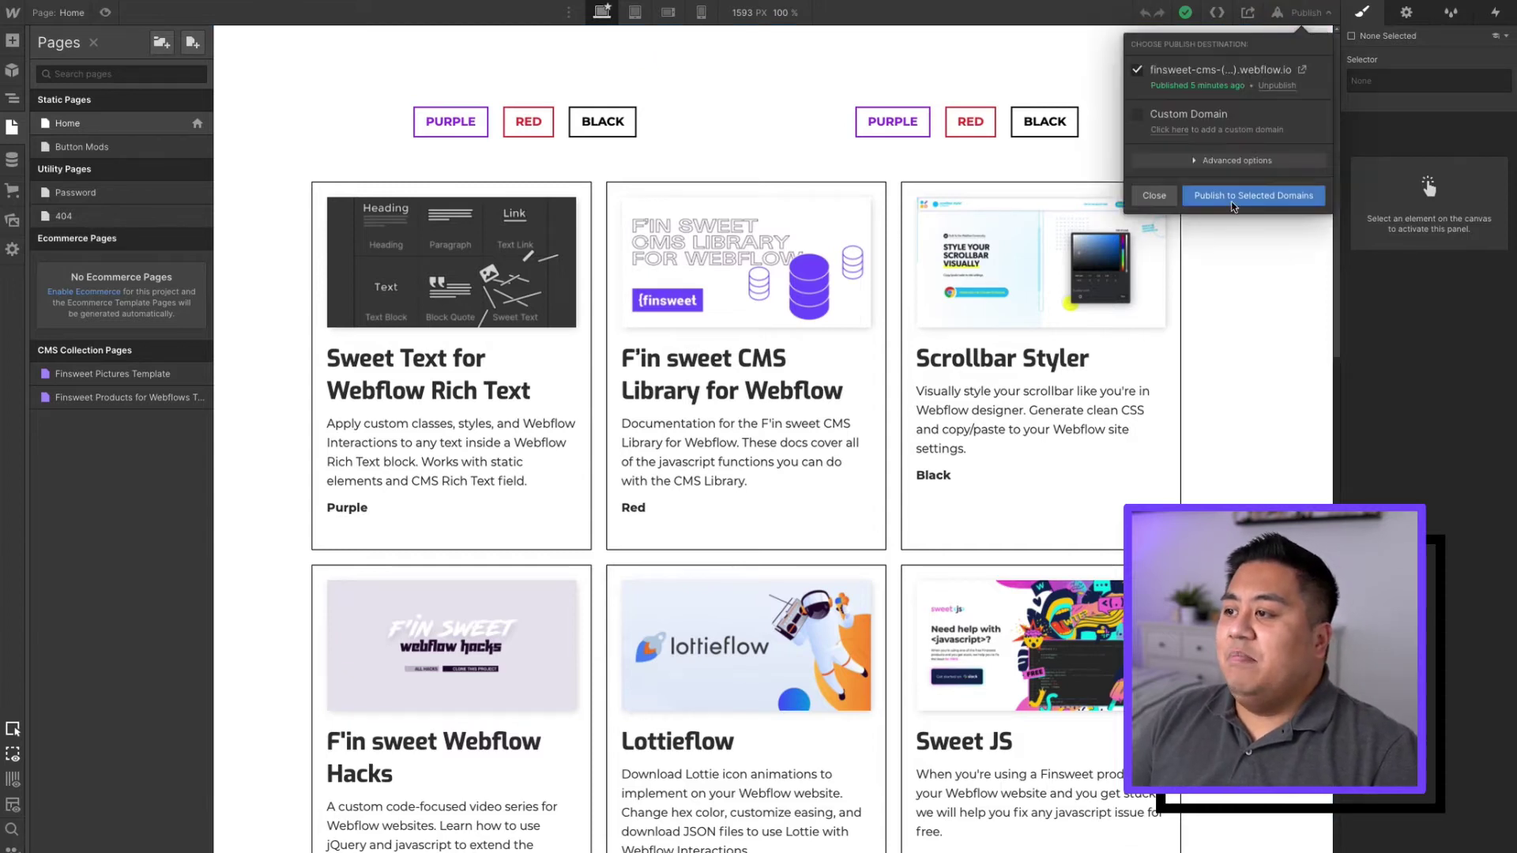
left_click(1227, 194)
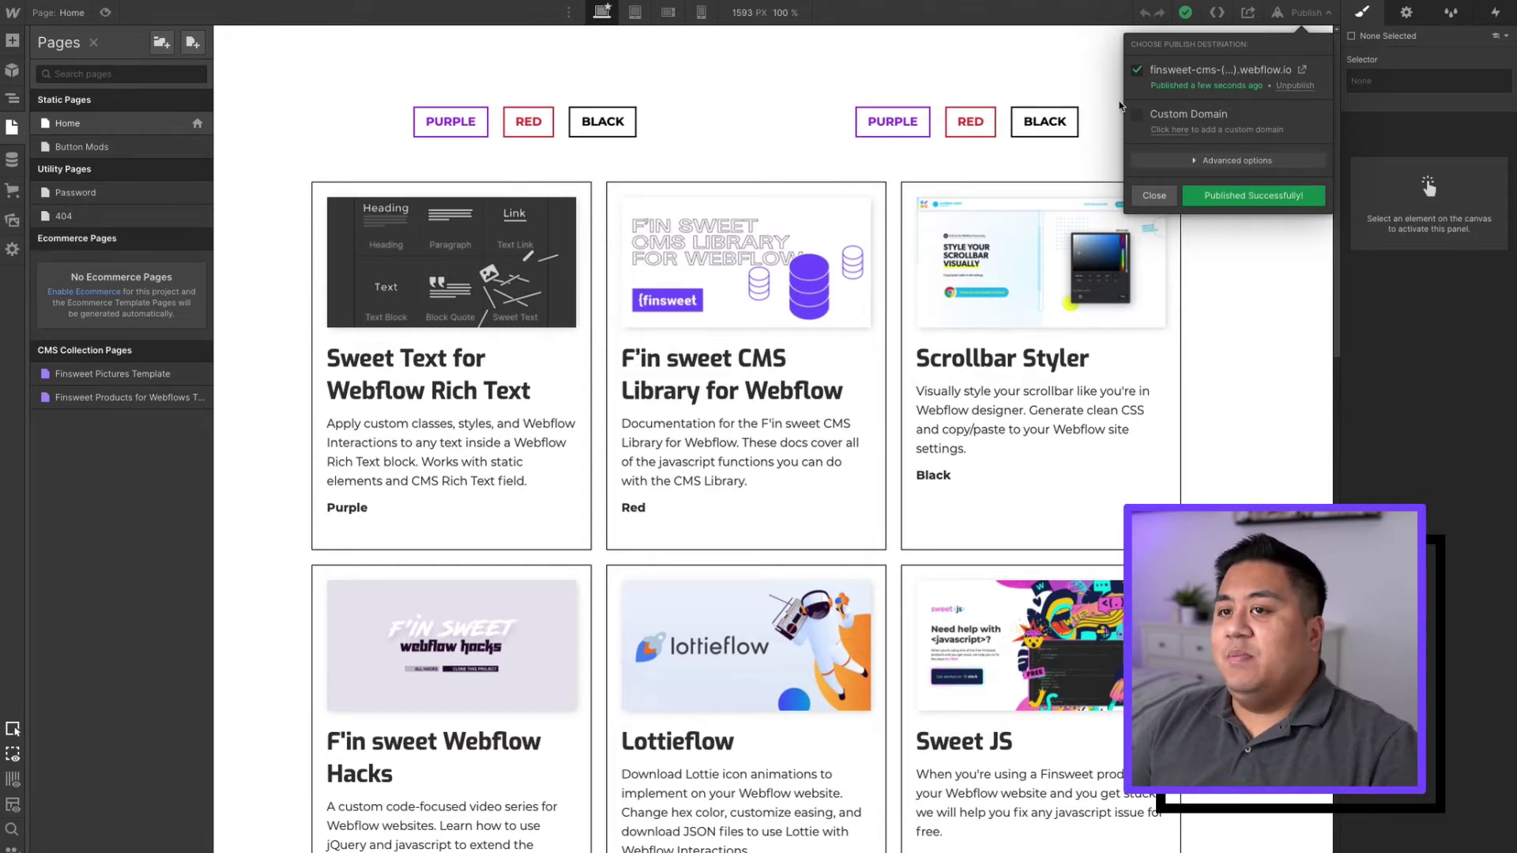
left_click(1304, 70)
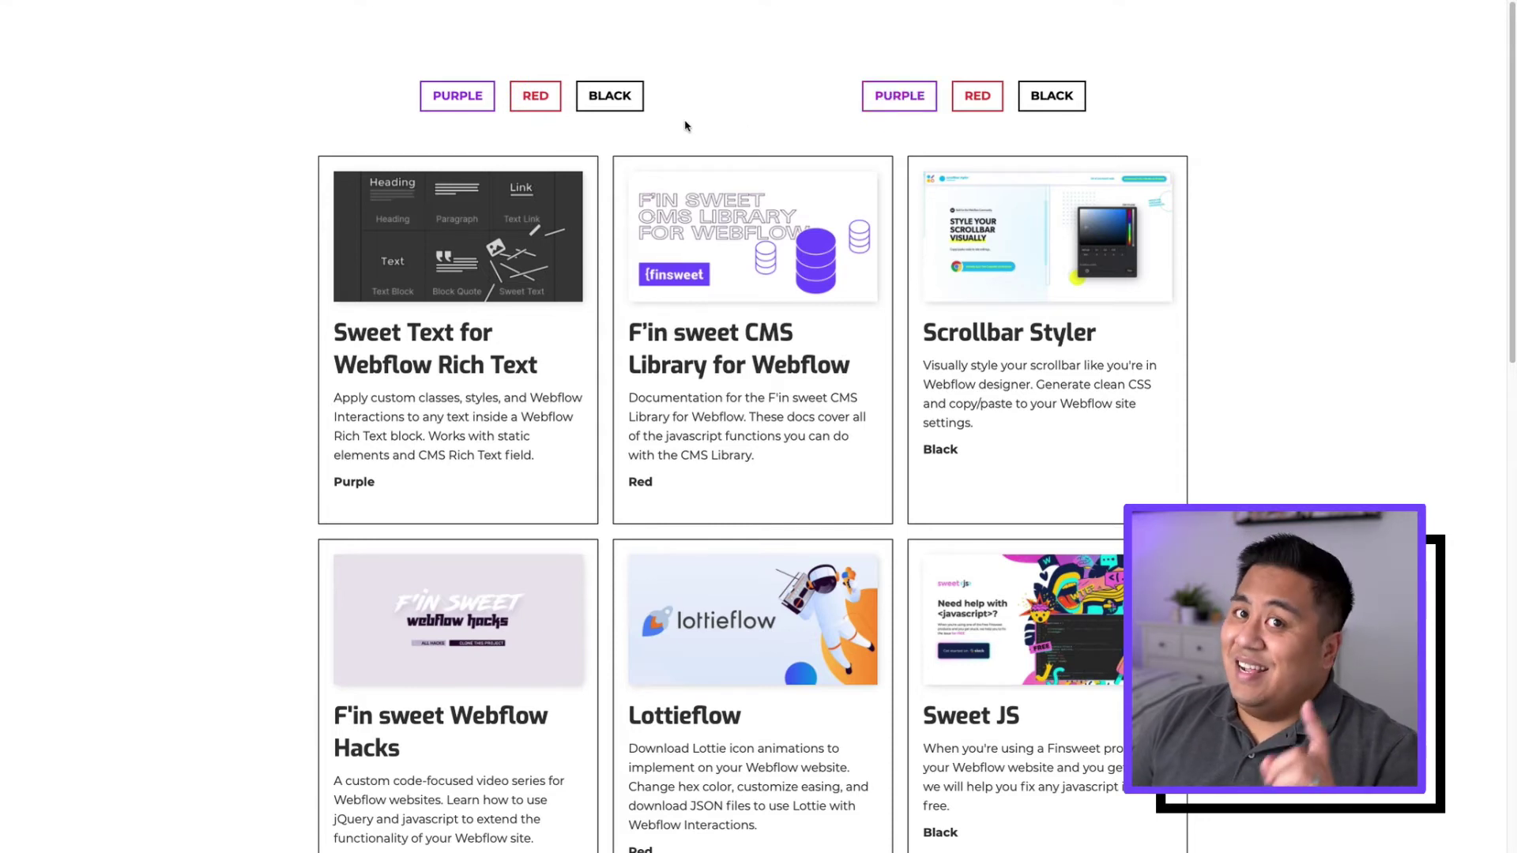
Test the first button group by filtering Purple, Red and Black, then clearing Purple
left_click(467, 91)
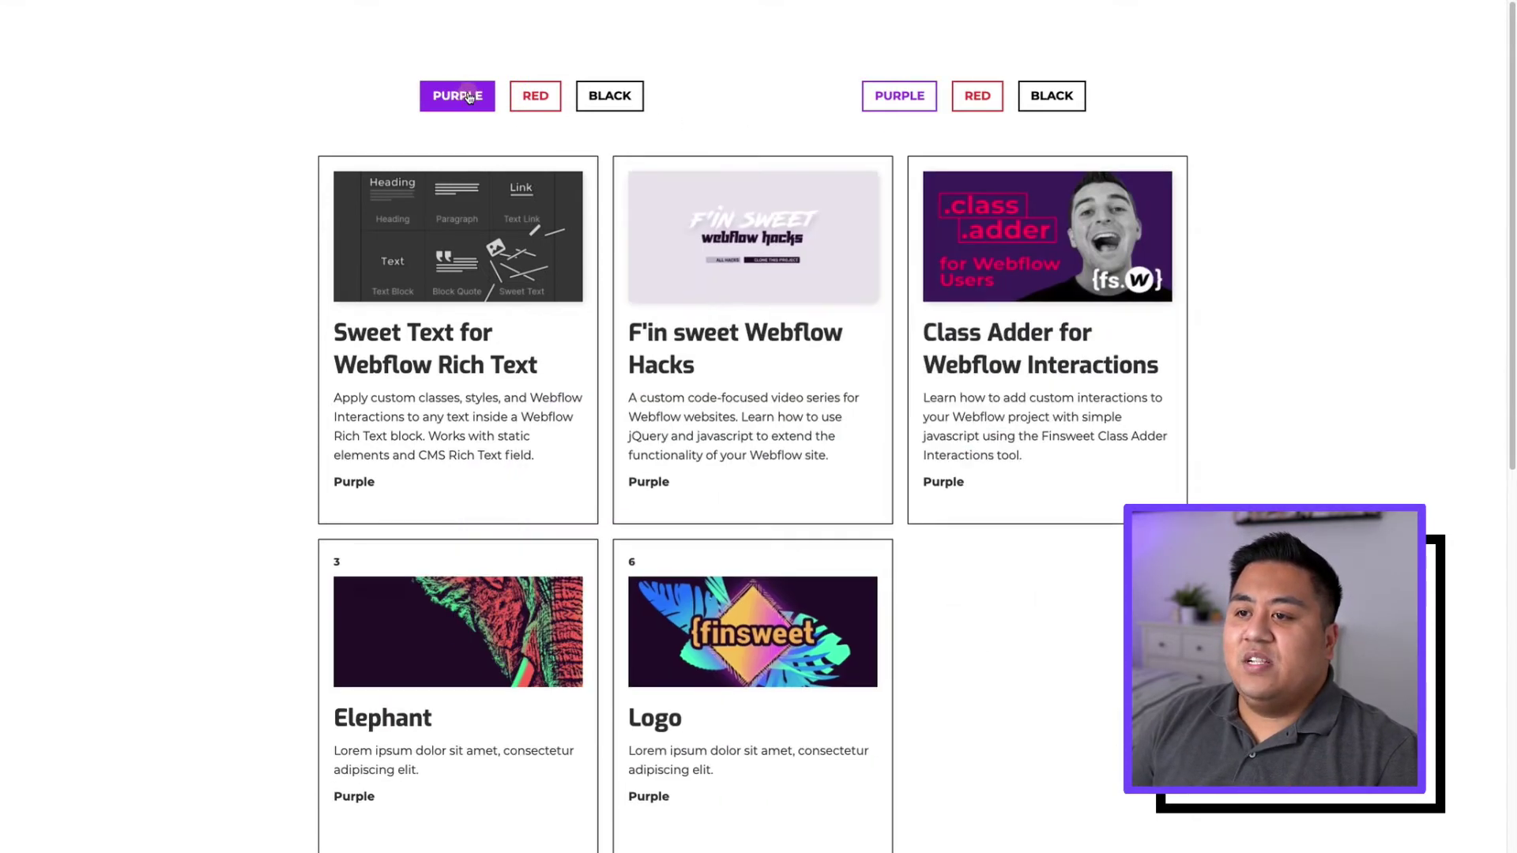
left_click(534, 105)
left_click(599, 106)
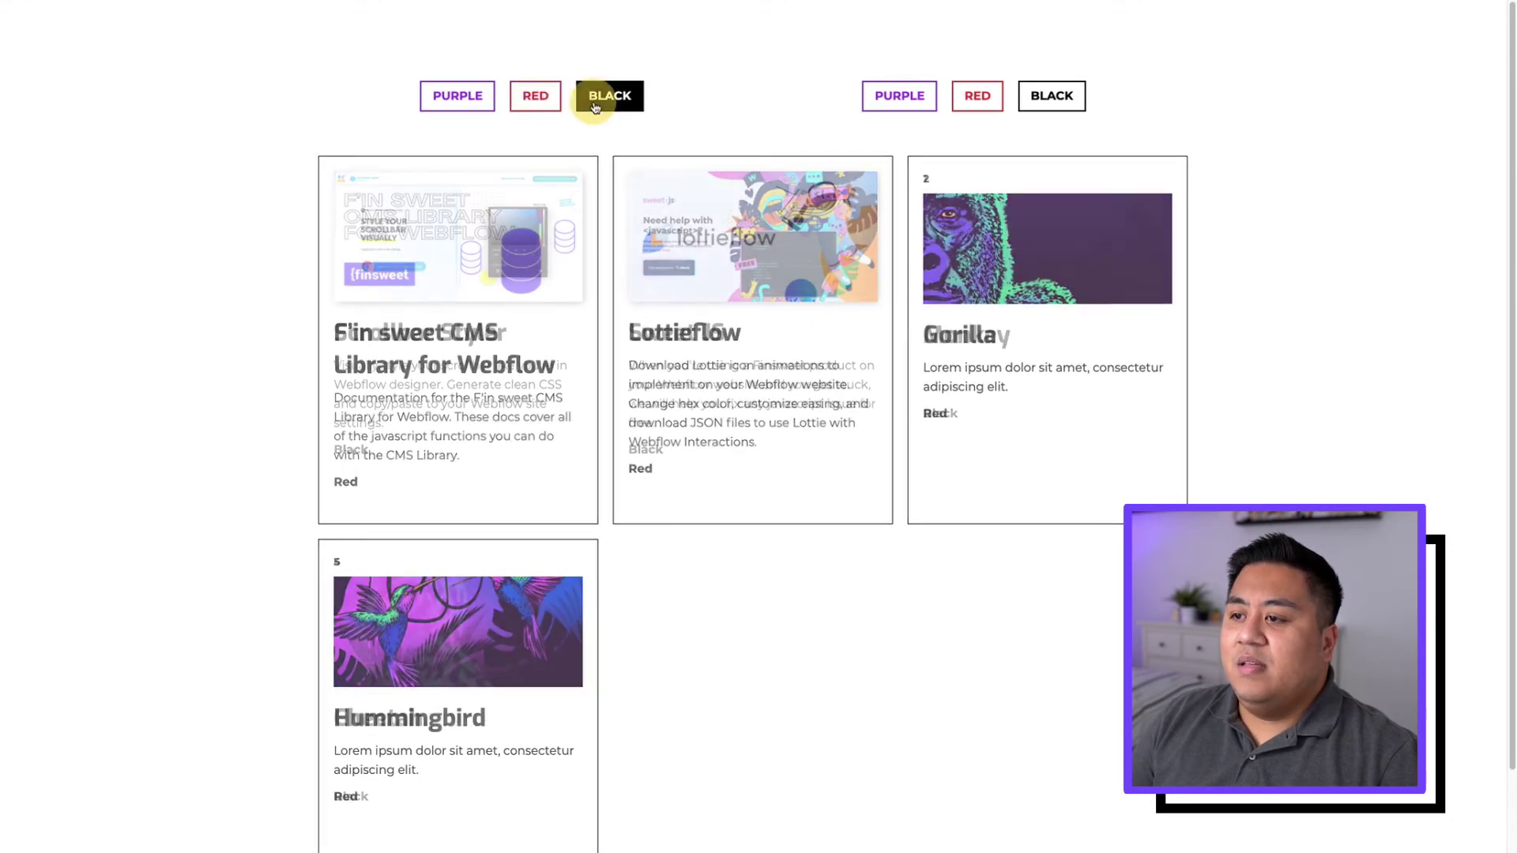
left_click(471, 100)
left_click(469, 105)
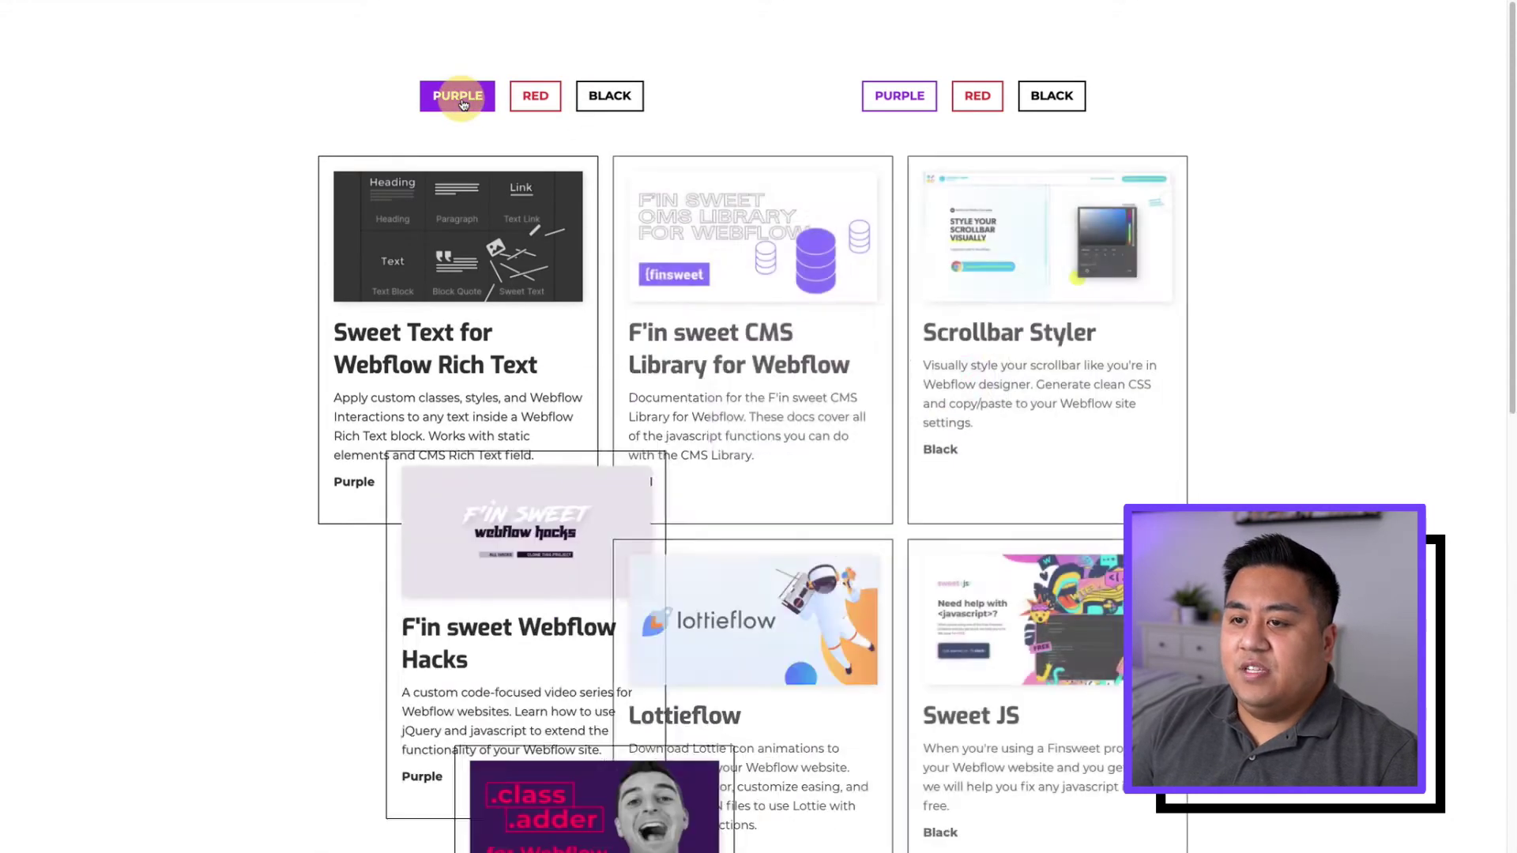
Filter the grid with the second group's Purple, Red and Black buttons combined
left_click(898, 105)
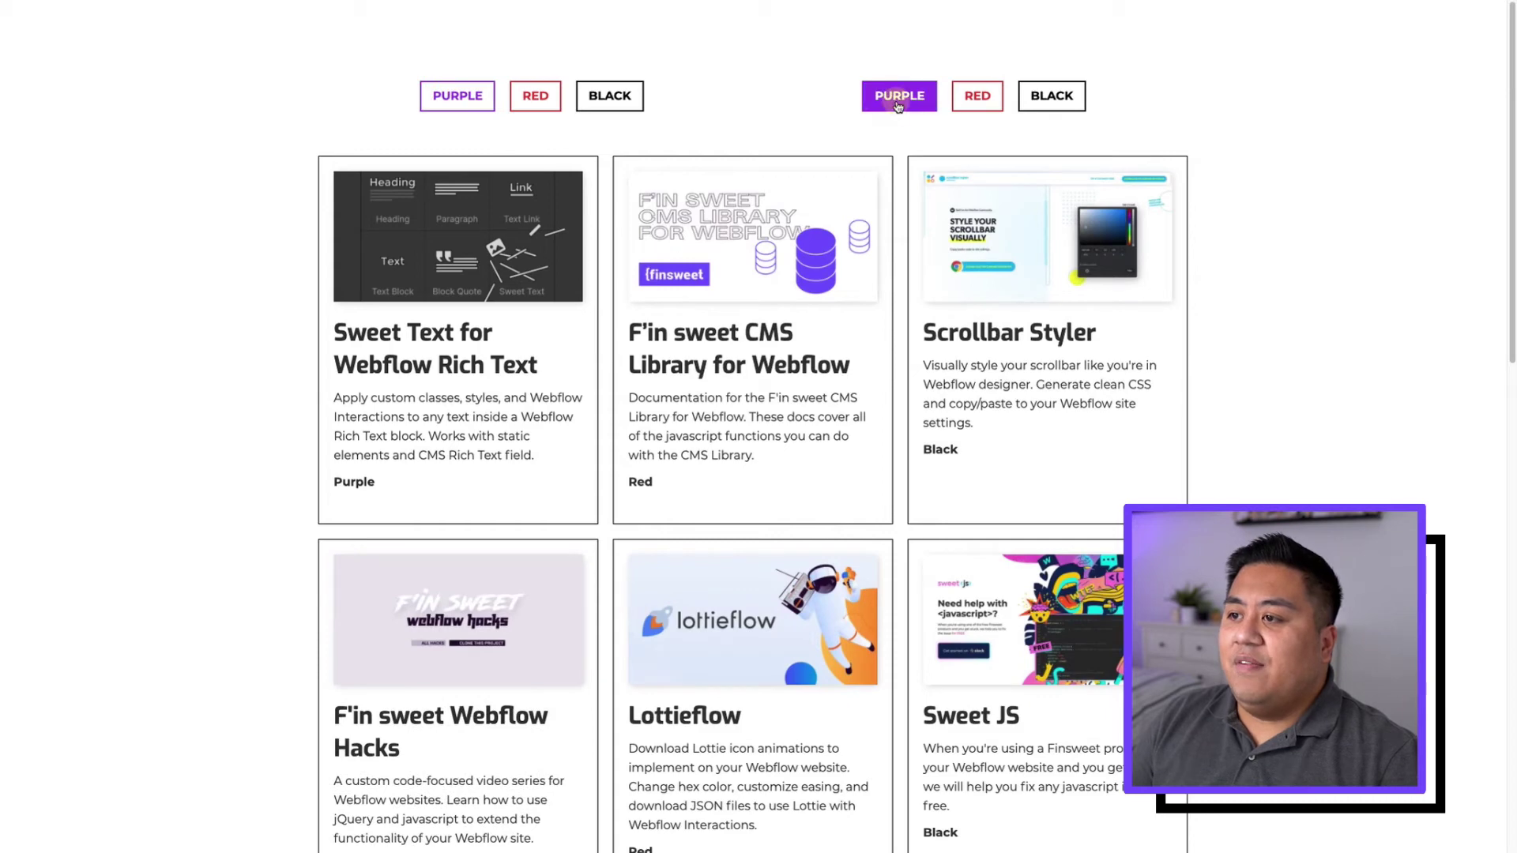
left_click(967, 104)
left_click(1021, 104)
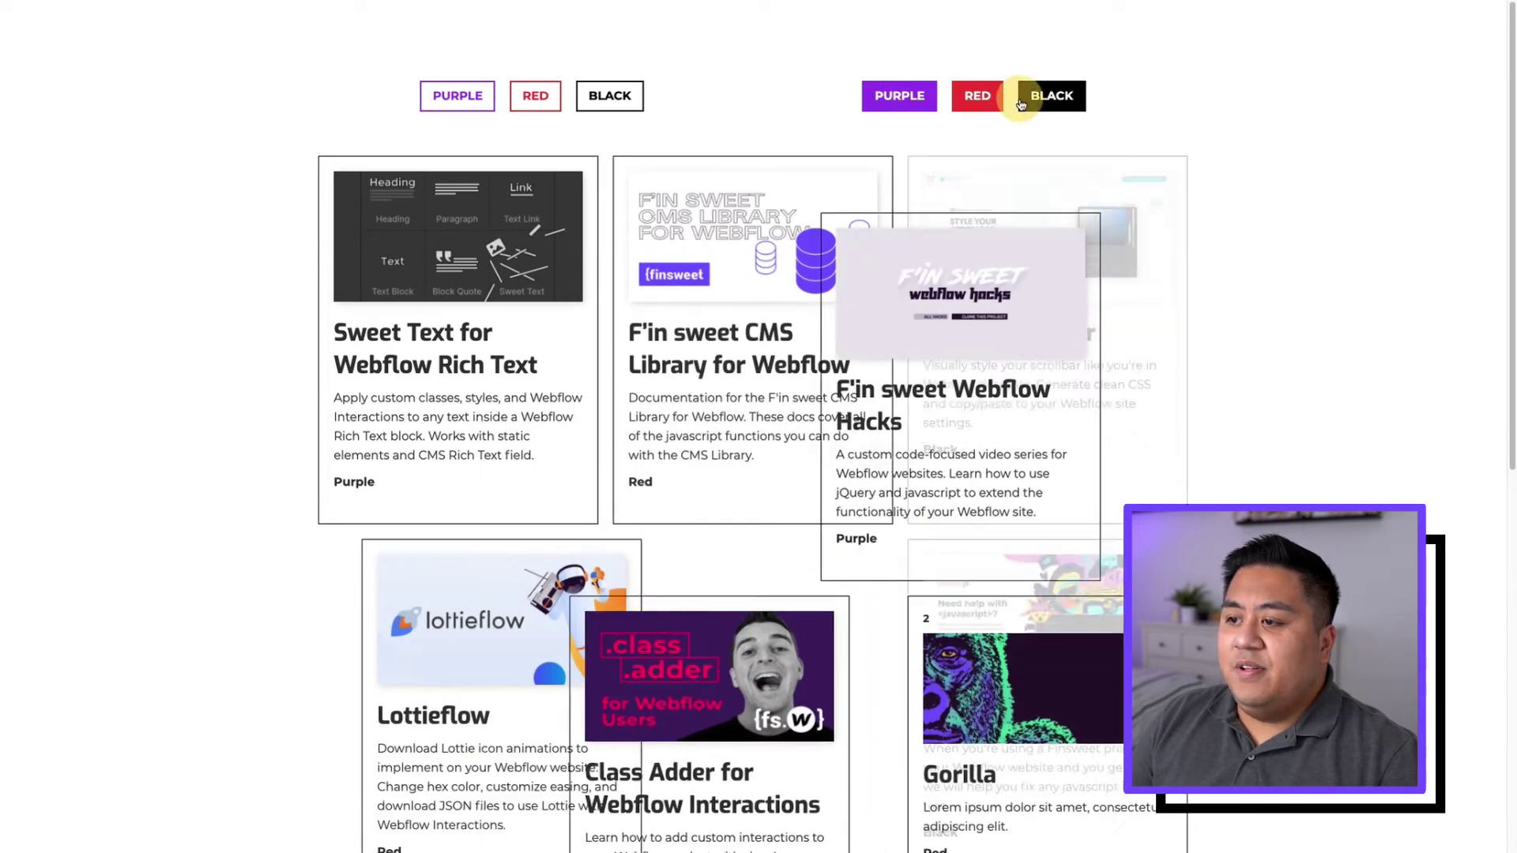
scroll(880, 363, "down", 10)
scroll(880, 379, "up", 10)
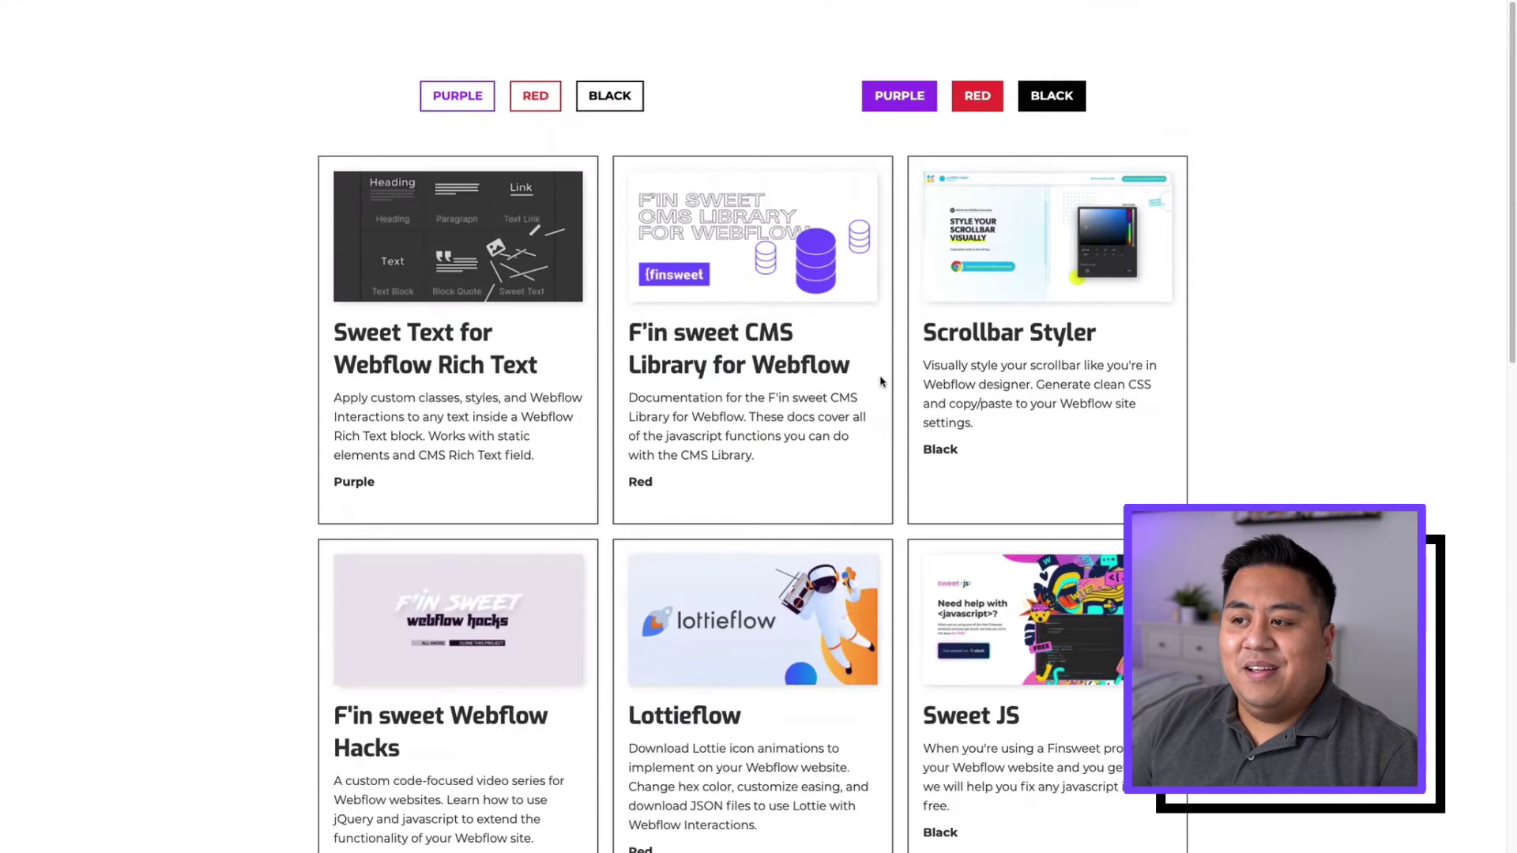
scroll(901, 237, "down", 1)
Toggle the second group's Red, Purple and Black filters off and on to check the results
left_click(979, 63)
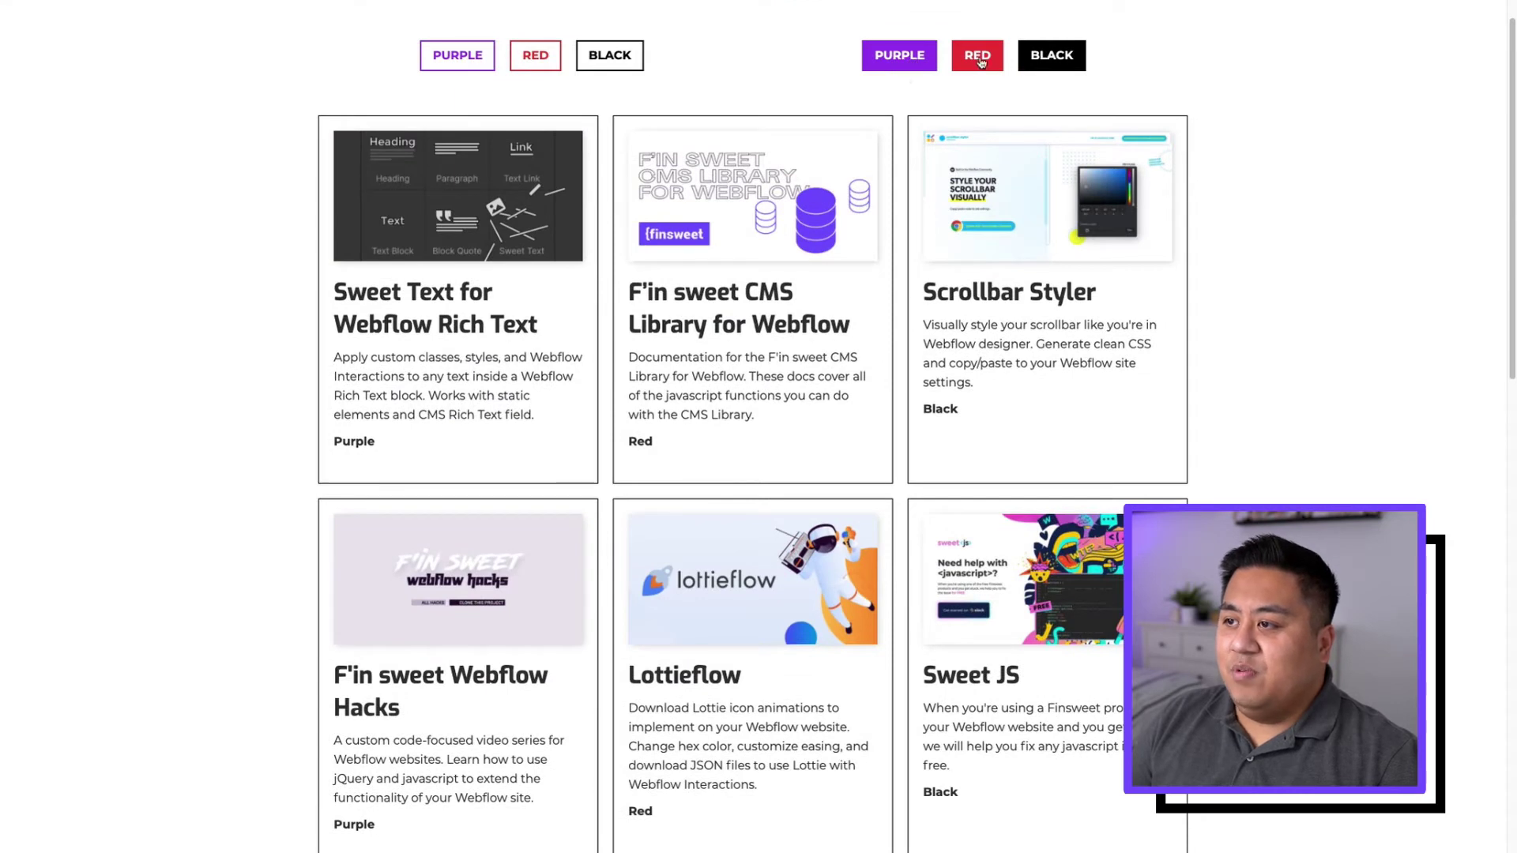
scroll(836, 379, "down", 7)
scroll(889, 324, "up", 8)
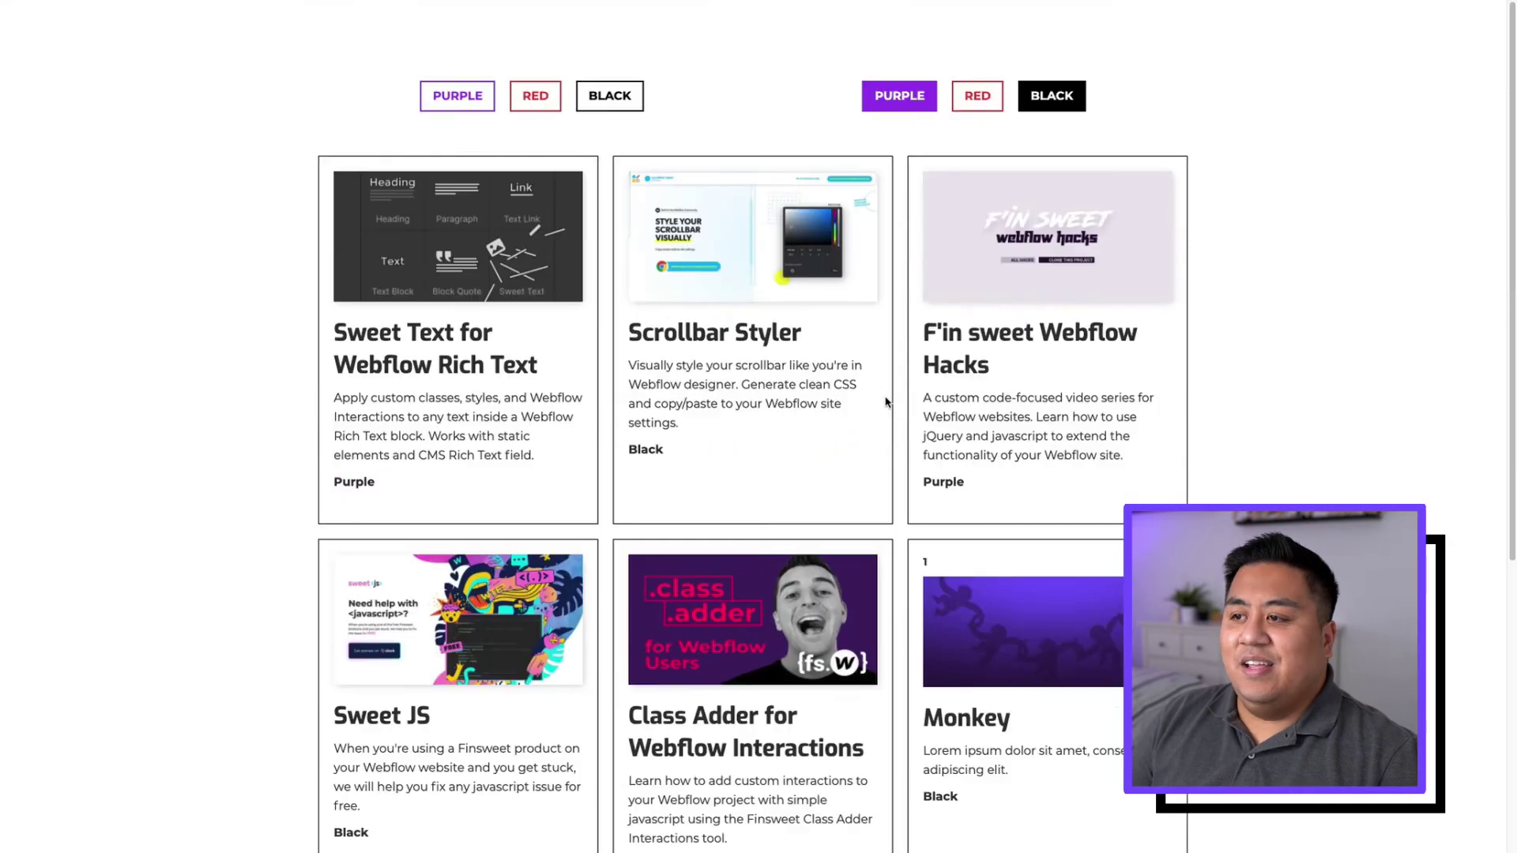
left_click(907, 110)
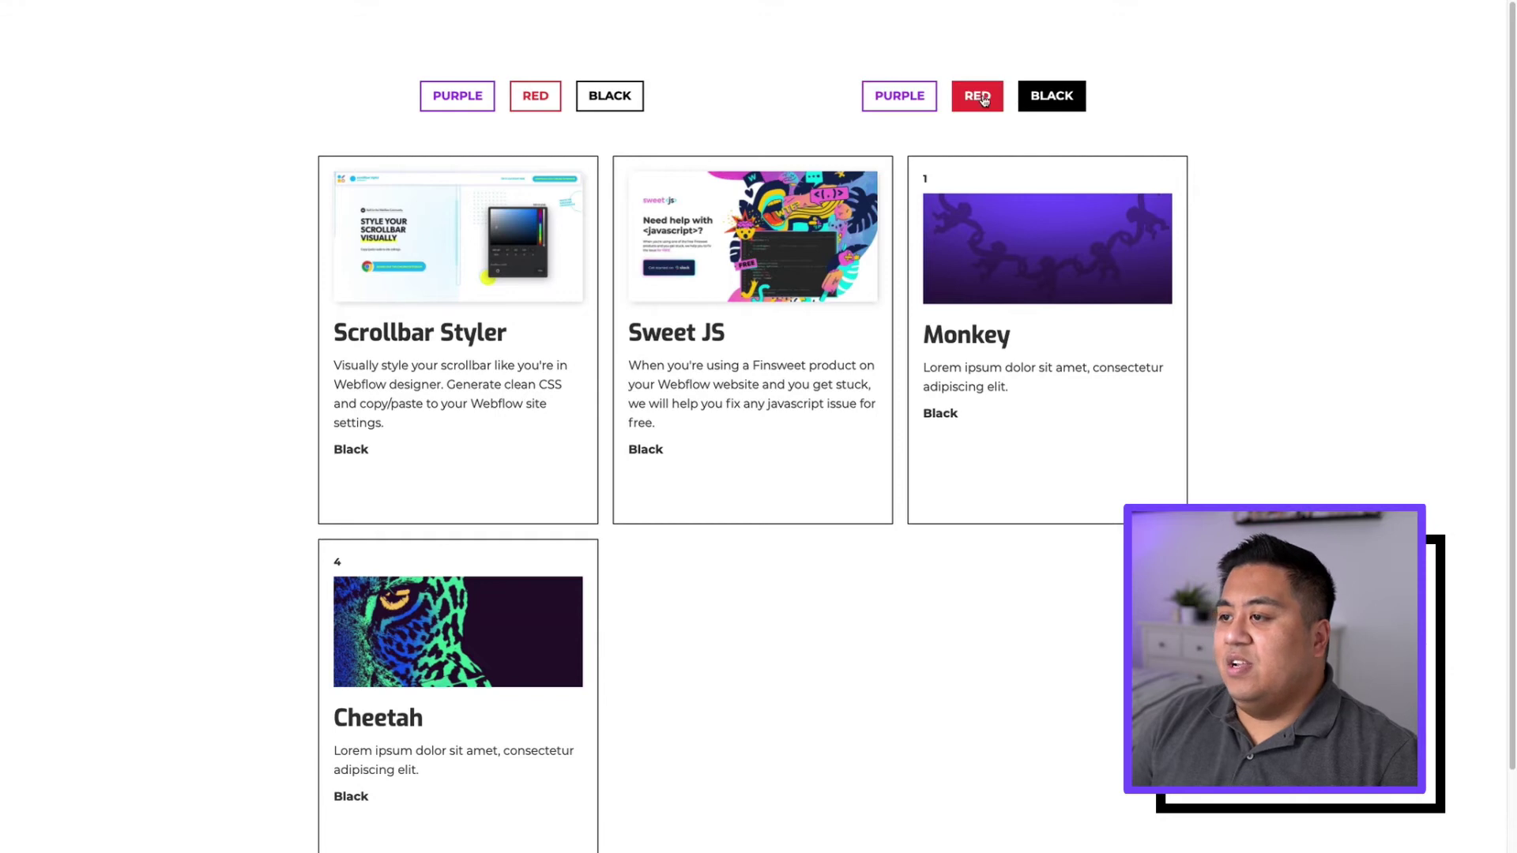
left_click(978, 98)
left_click(1053, 96)
left_click(901, 99)
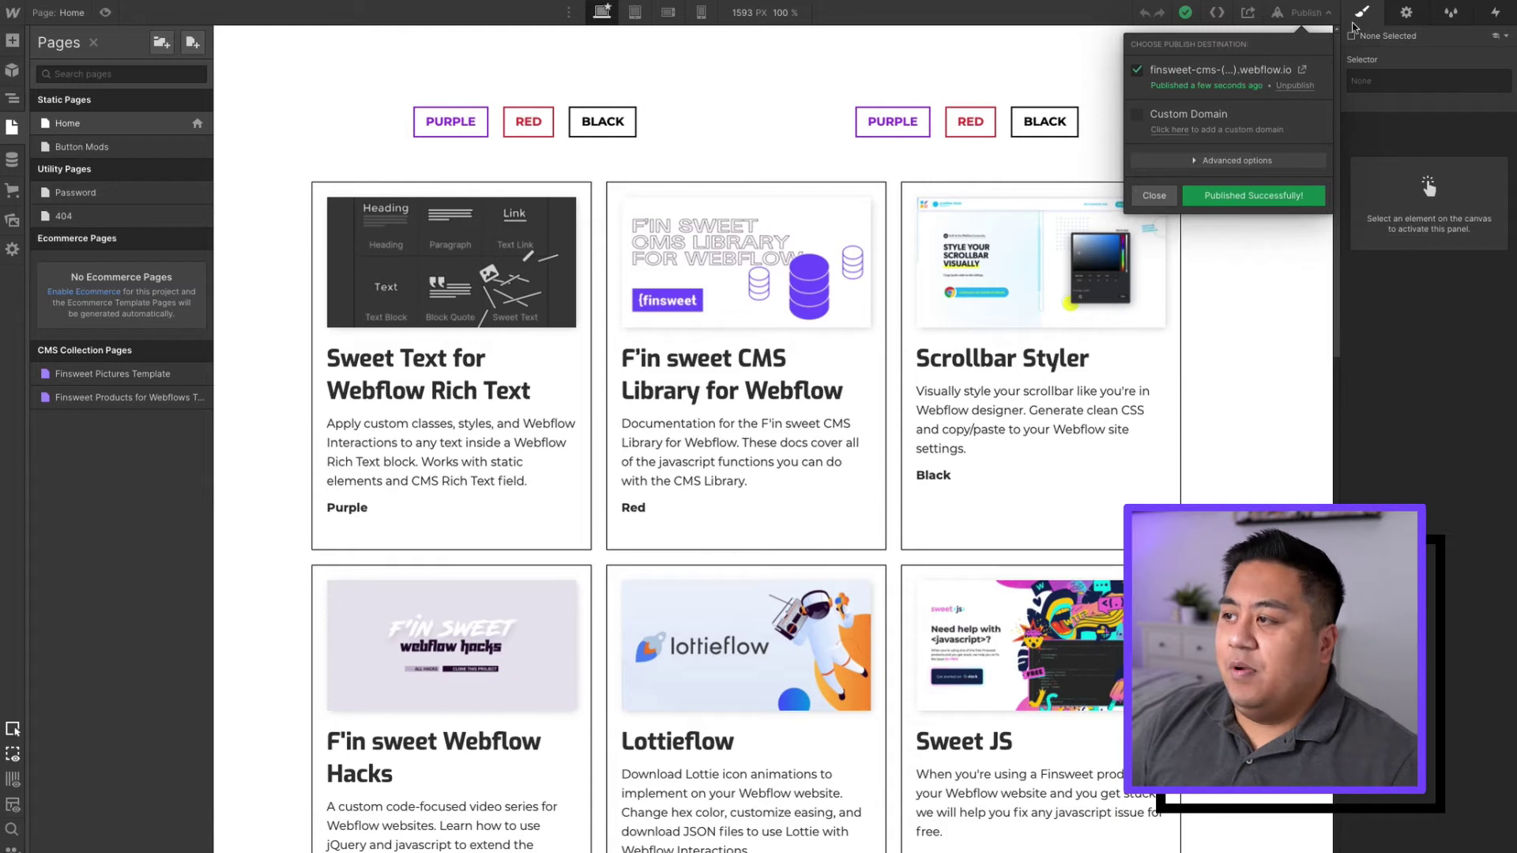
Delete the second filter button group, filter-wrapper-2
left_click(1305, 13)
left_click(798, 128)
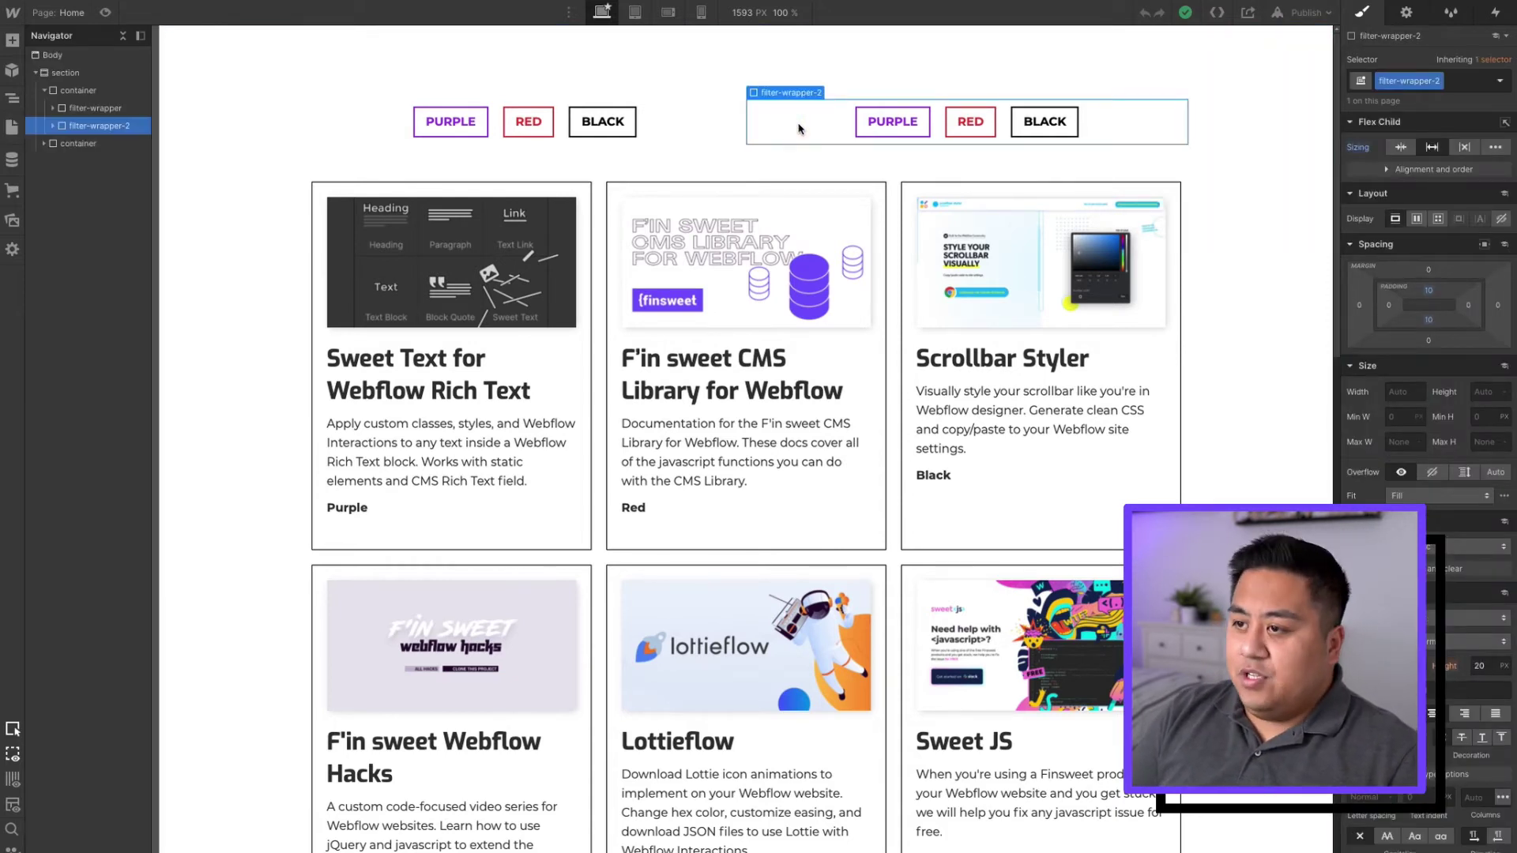
key("Delete")
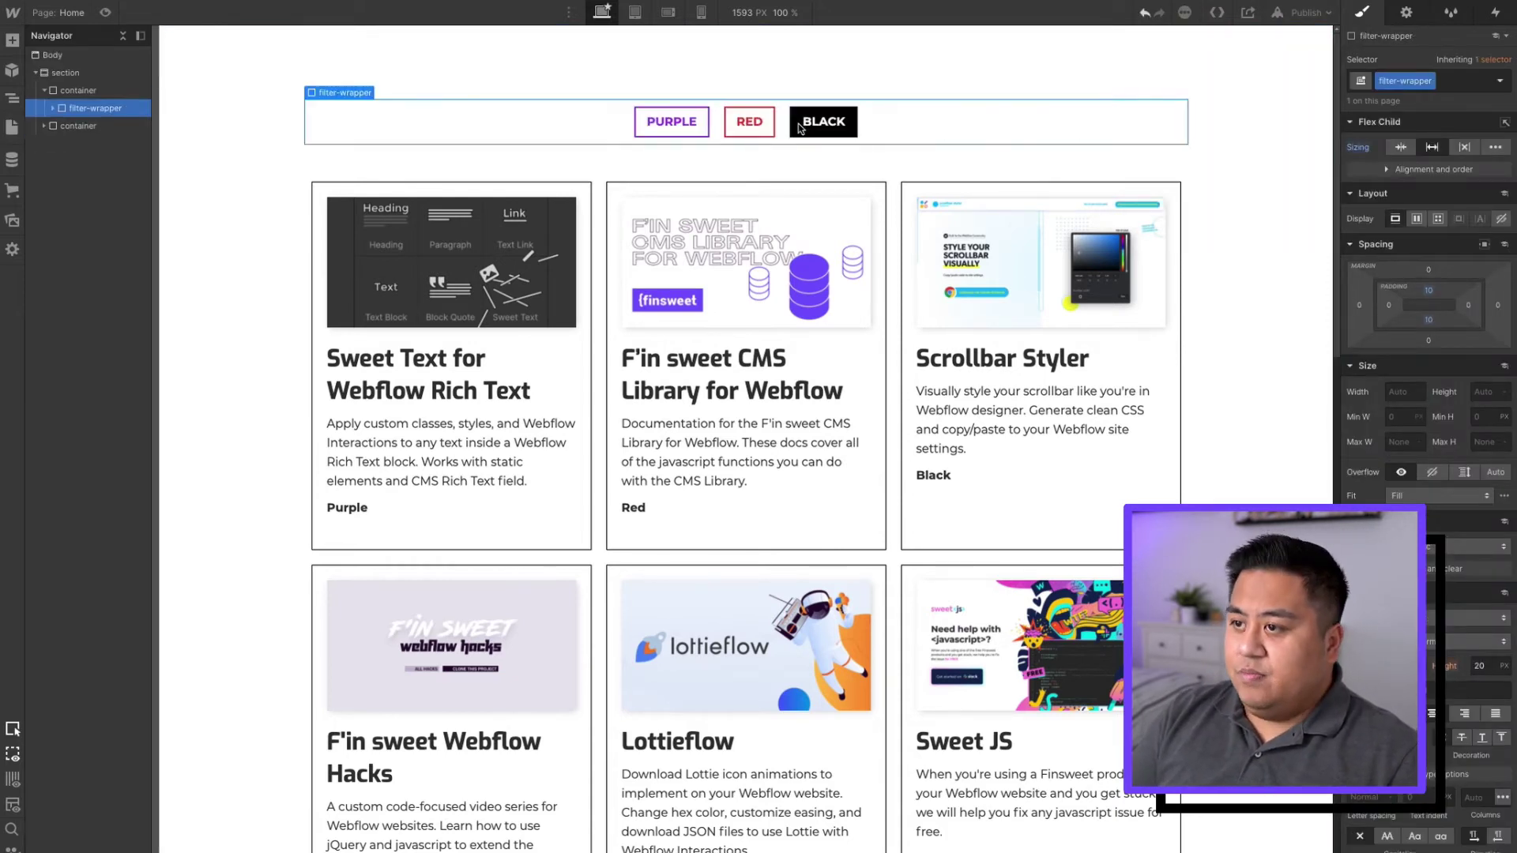
Clean up and remove the unused styles in the Style Manager
left_click(1450, 17)
left_click(1487, 37)
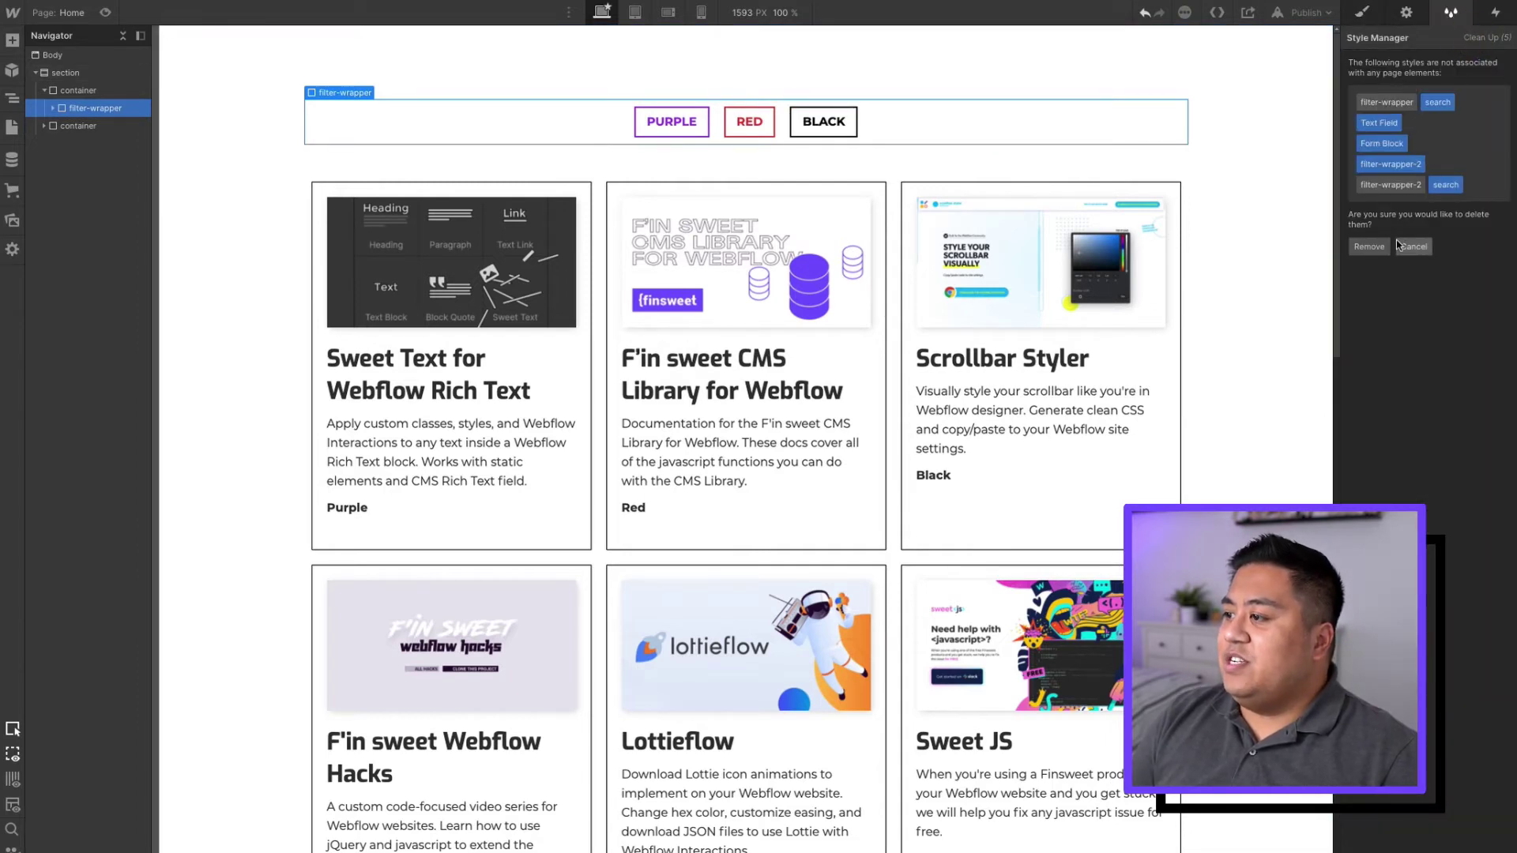
left_click(1370, 246)
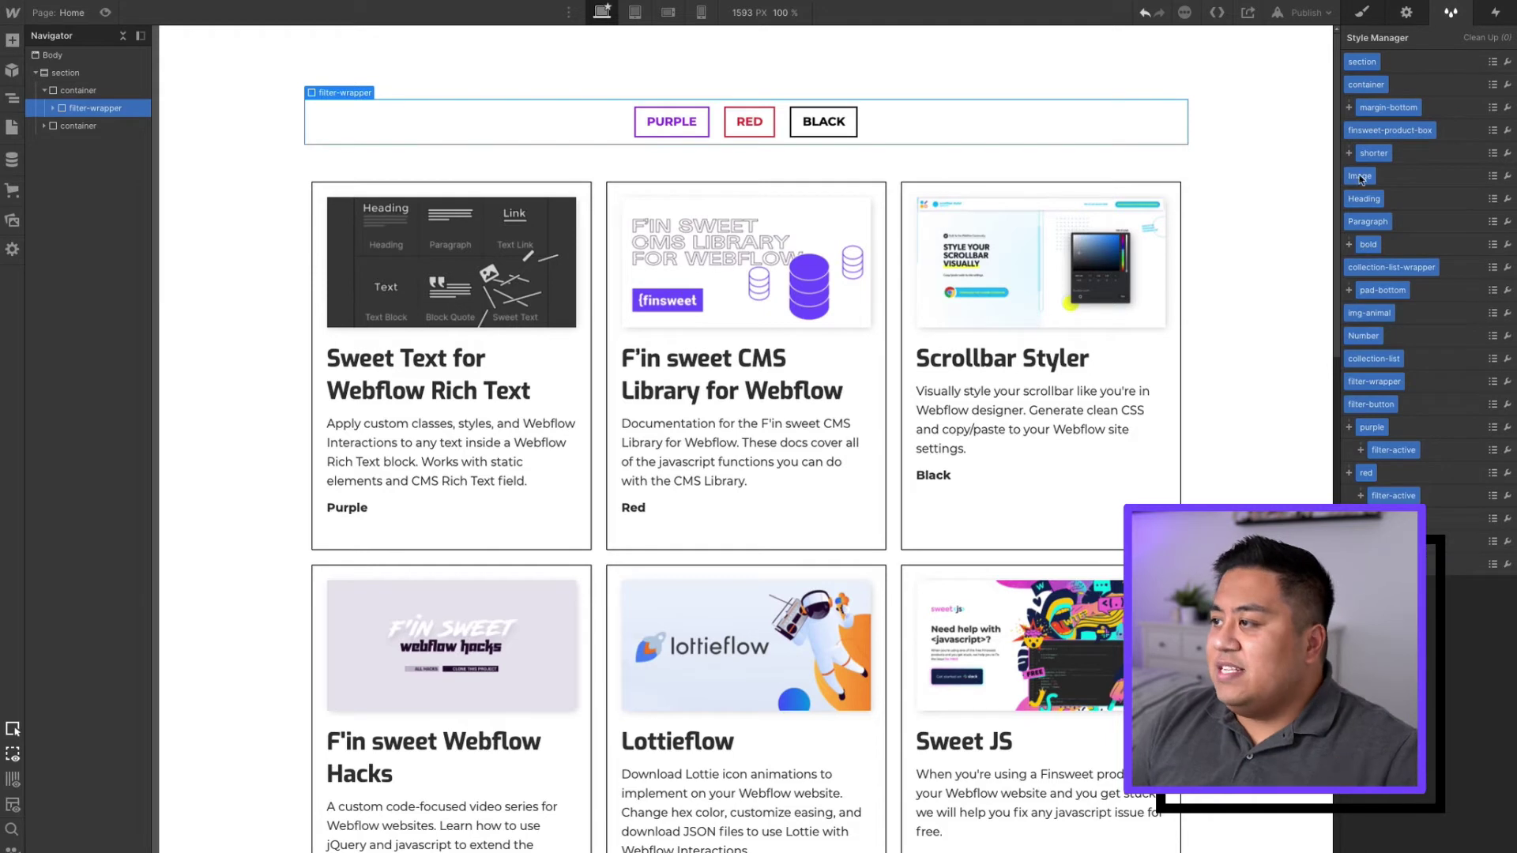
left_click(1360, 14)
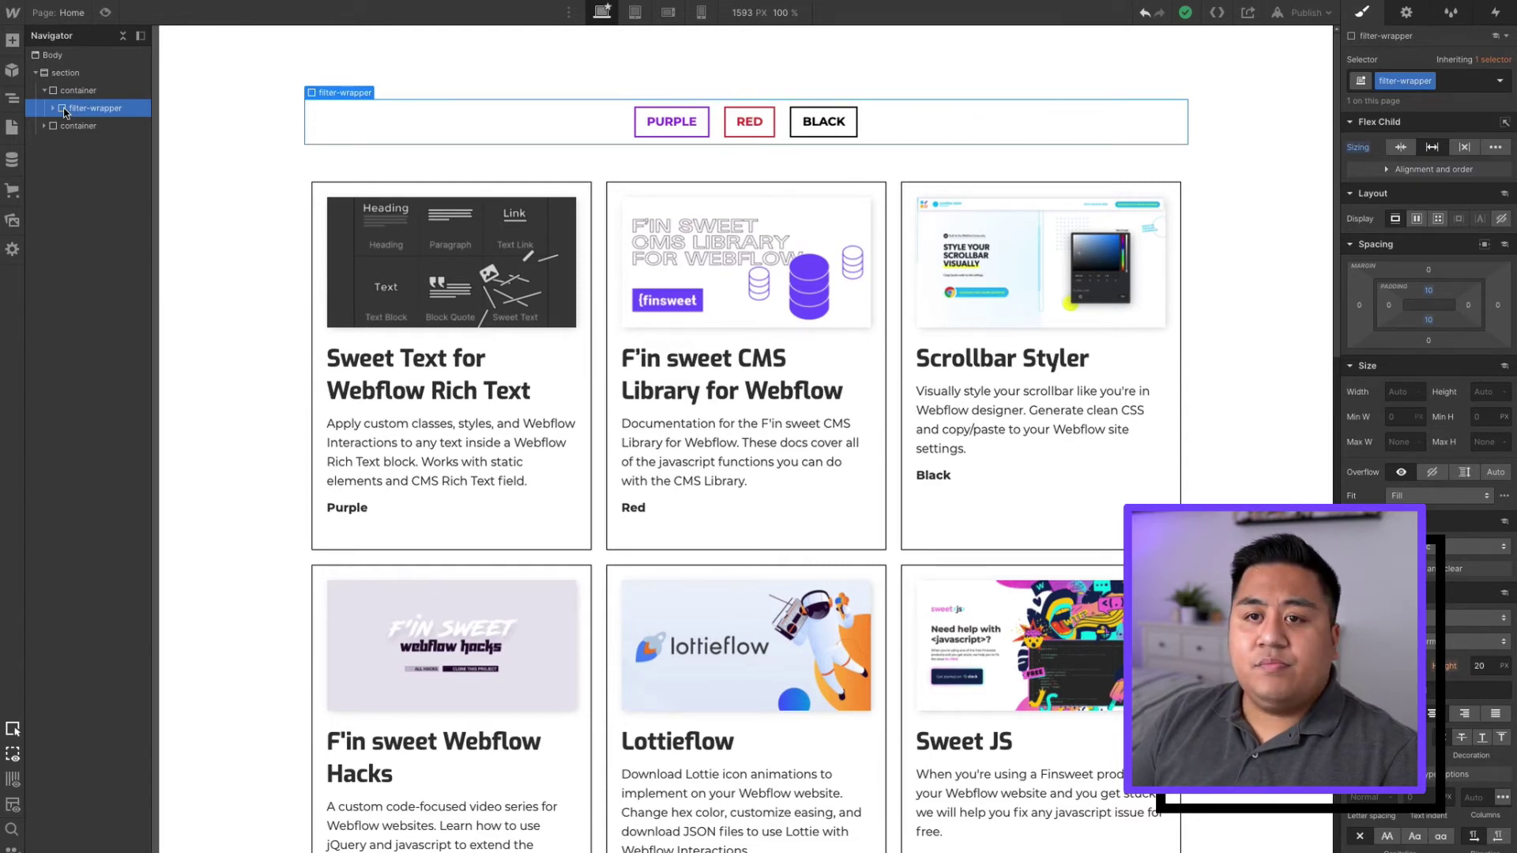
Duplicate filter-wrapper and set the original's Flex Child sizing to shrink
key("ctrl+d")
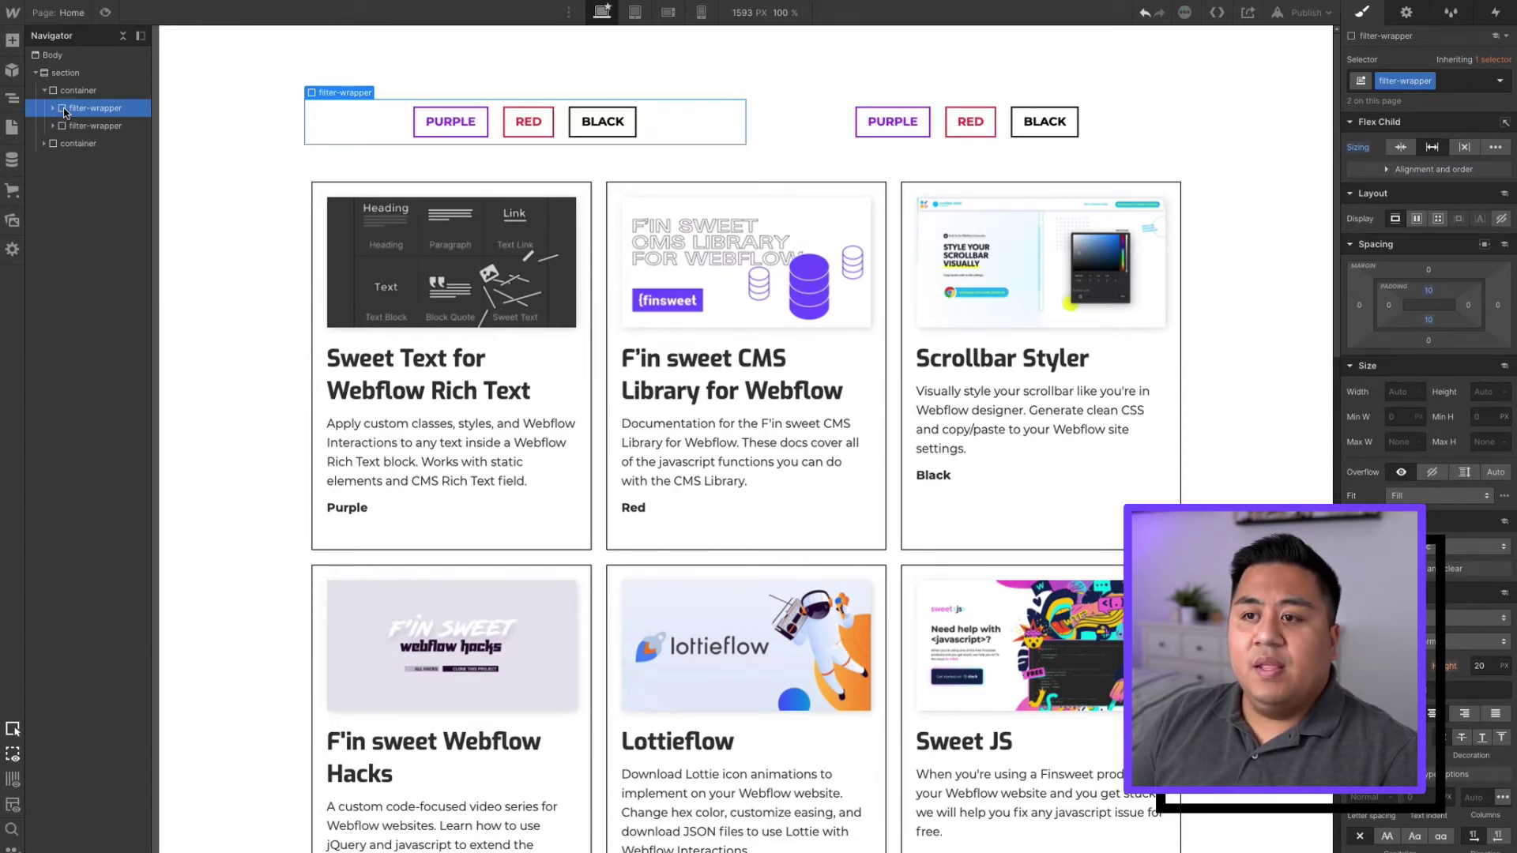
left_click(779, 140)
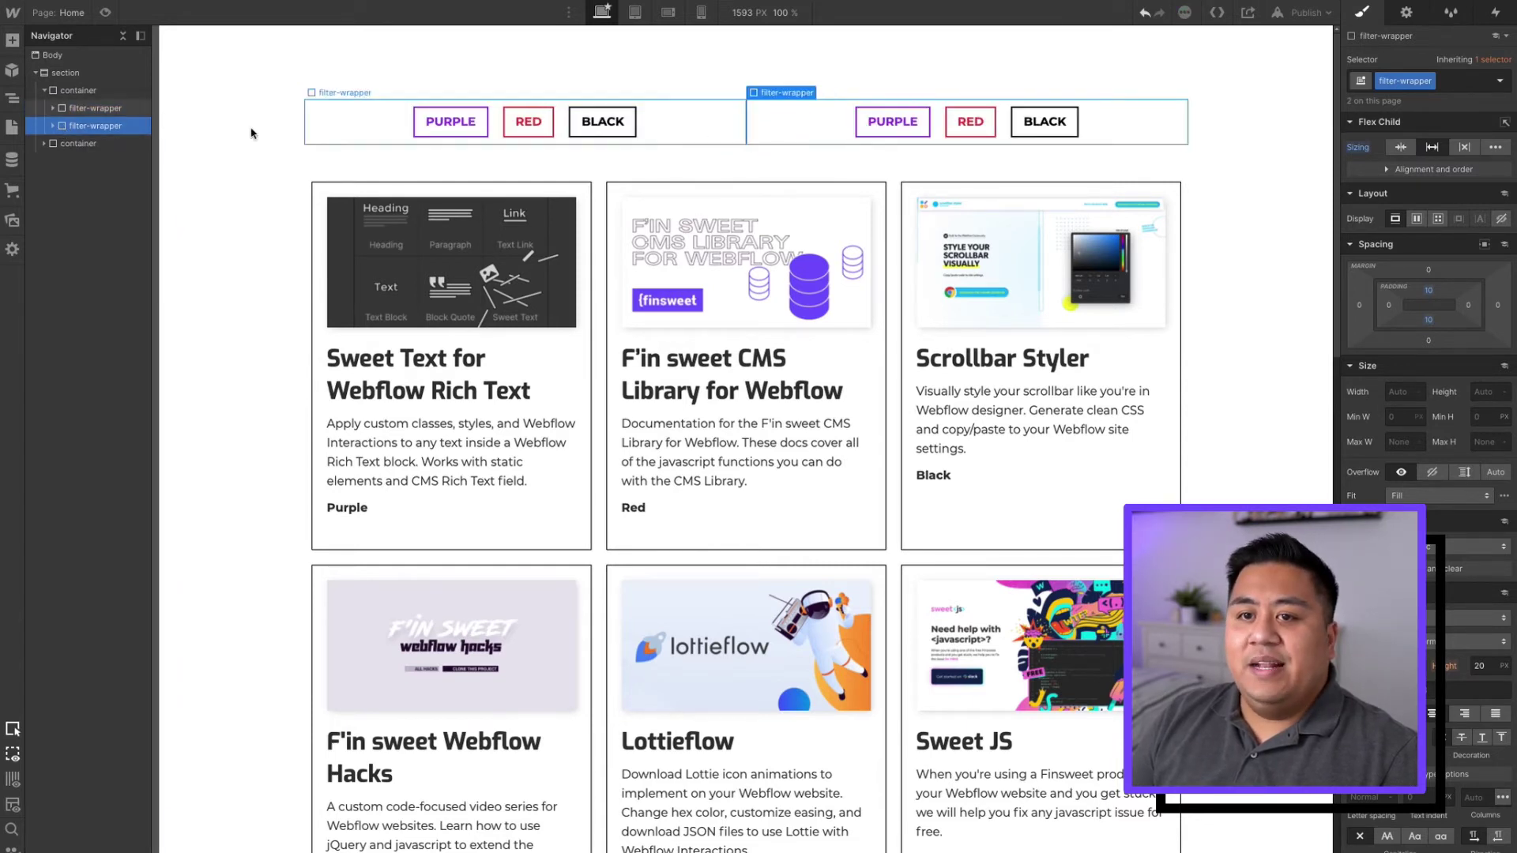
left_click(120, 93)
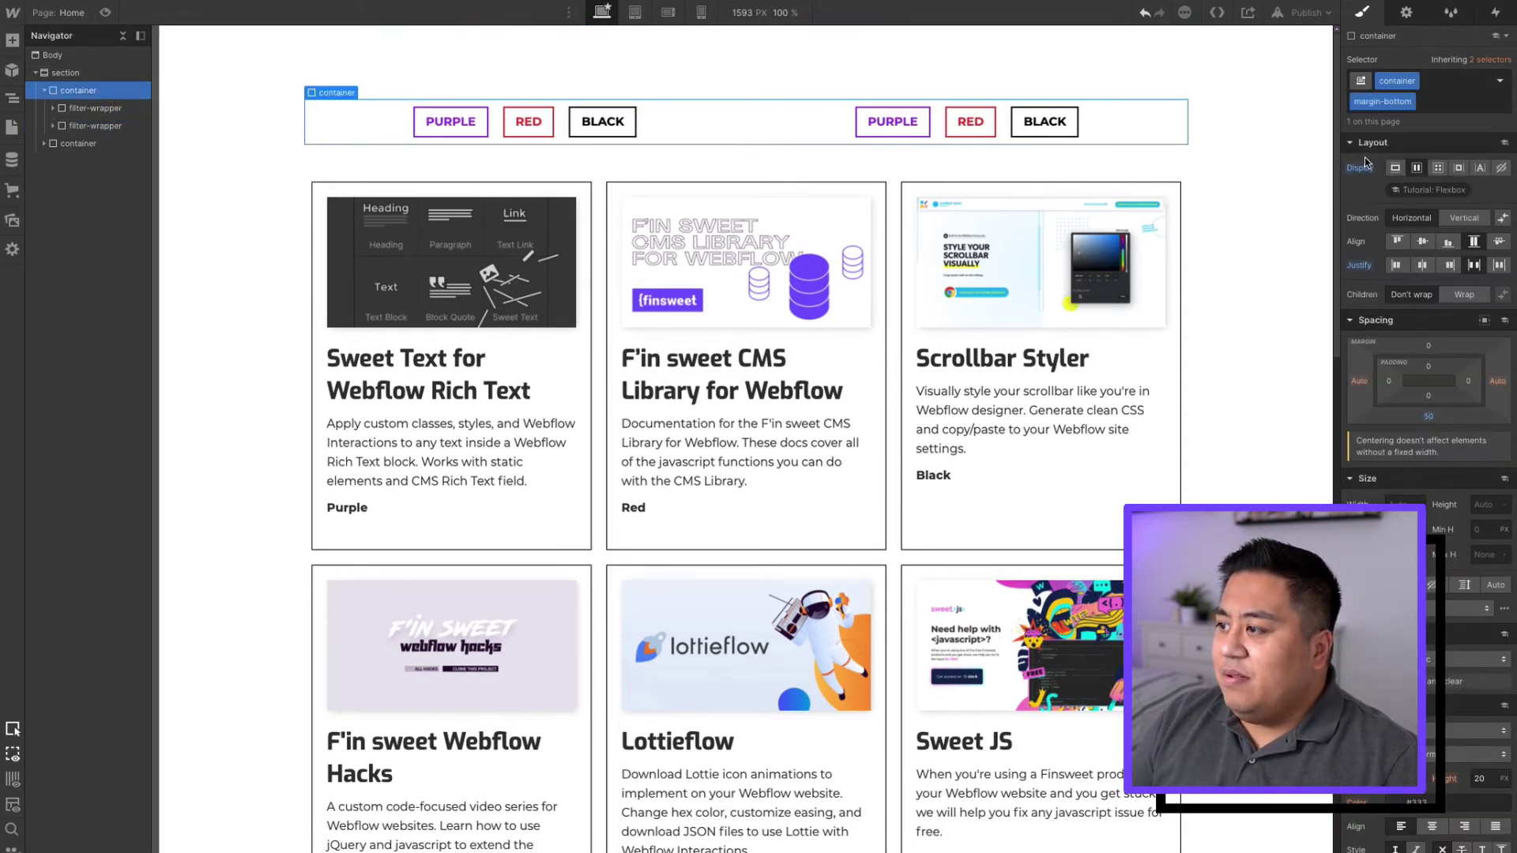
left_click(96, 112)
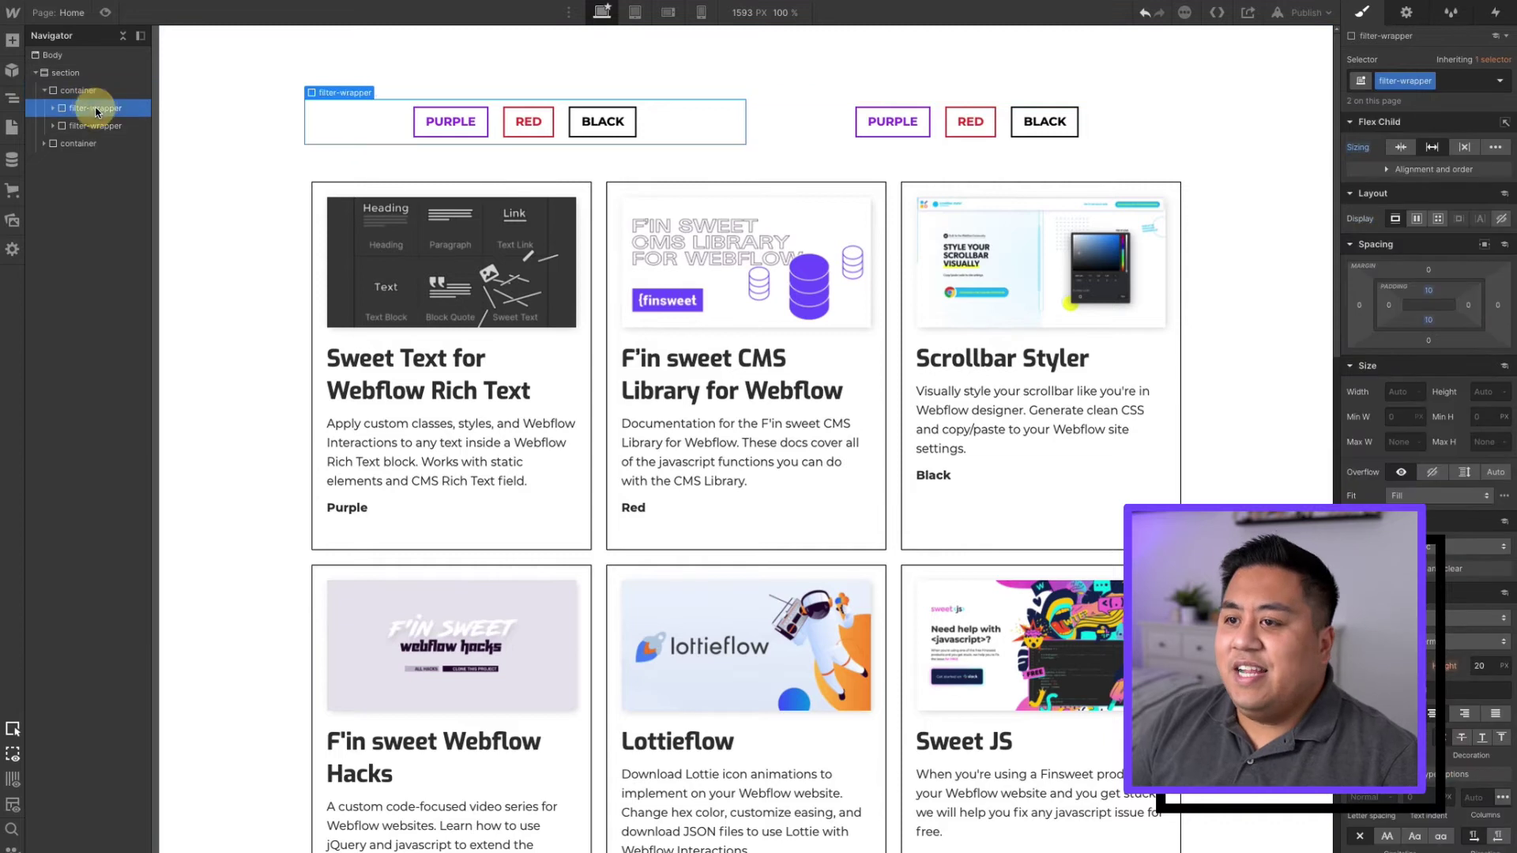
left_click(1403, 147)
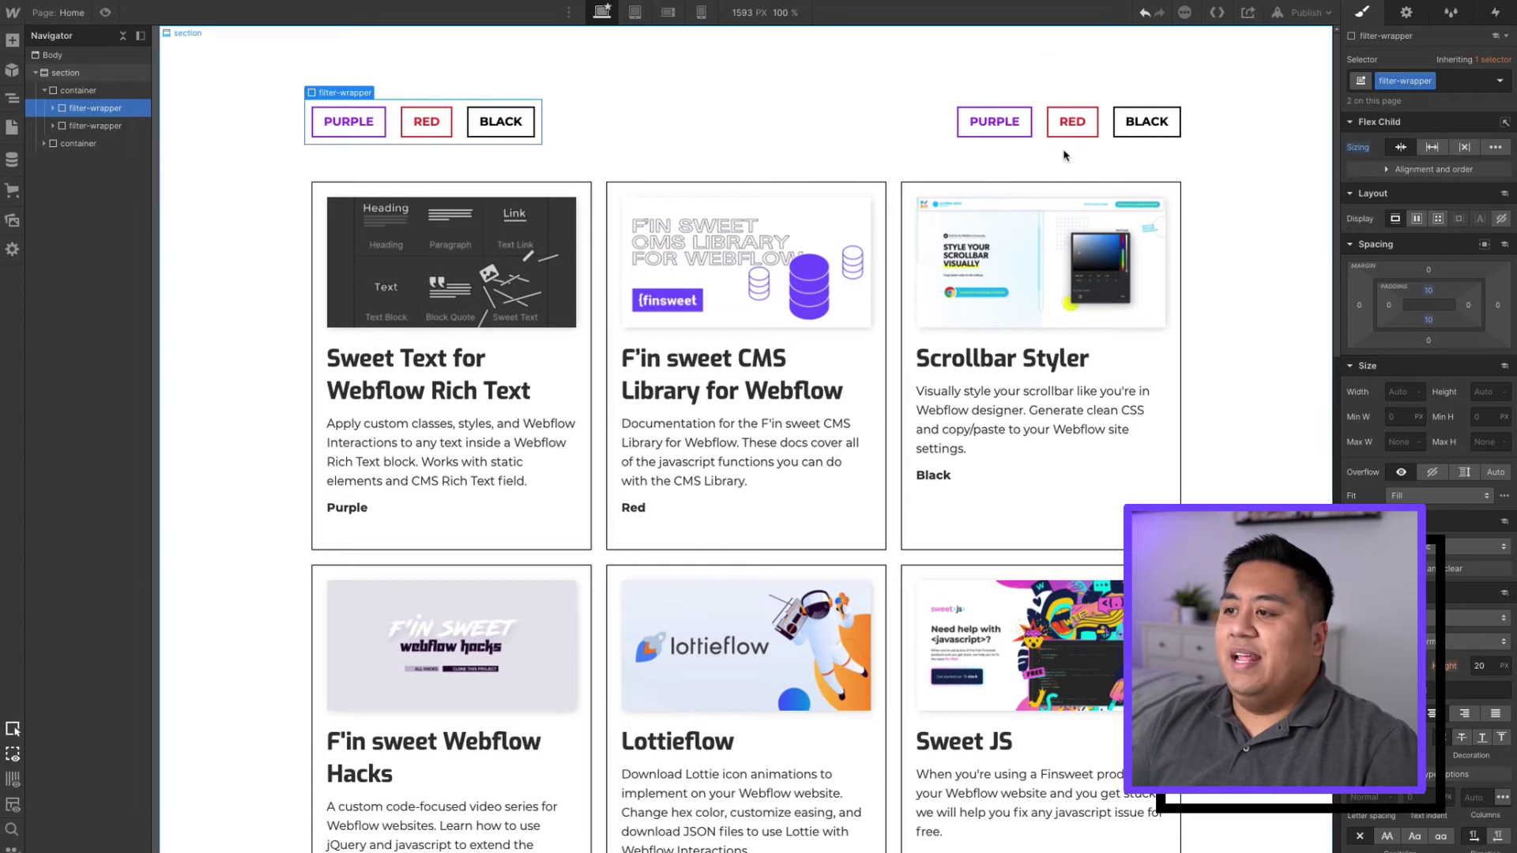
Delete the copy's PURPLE, RED and BLACK buttons, keeping the empty second filter-wrapper
left_click(1010, 137)
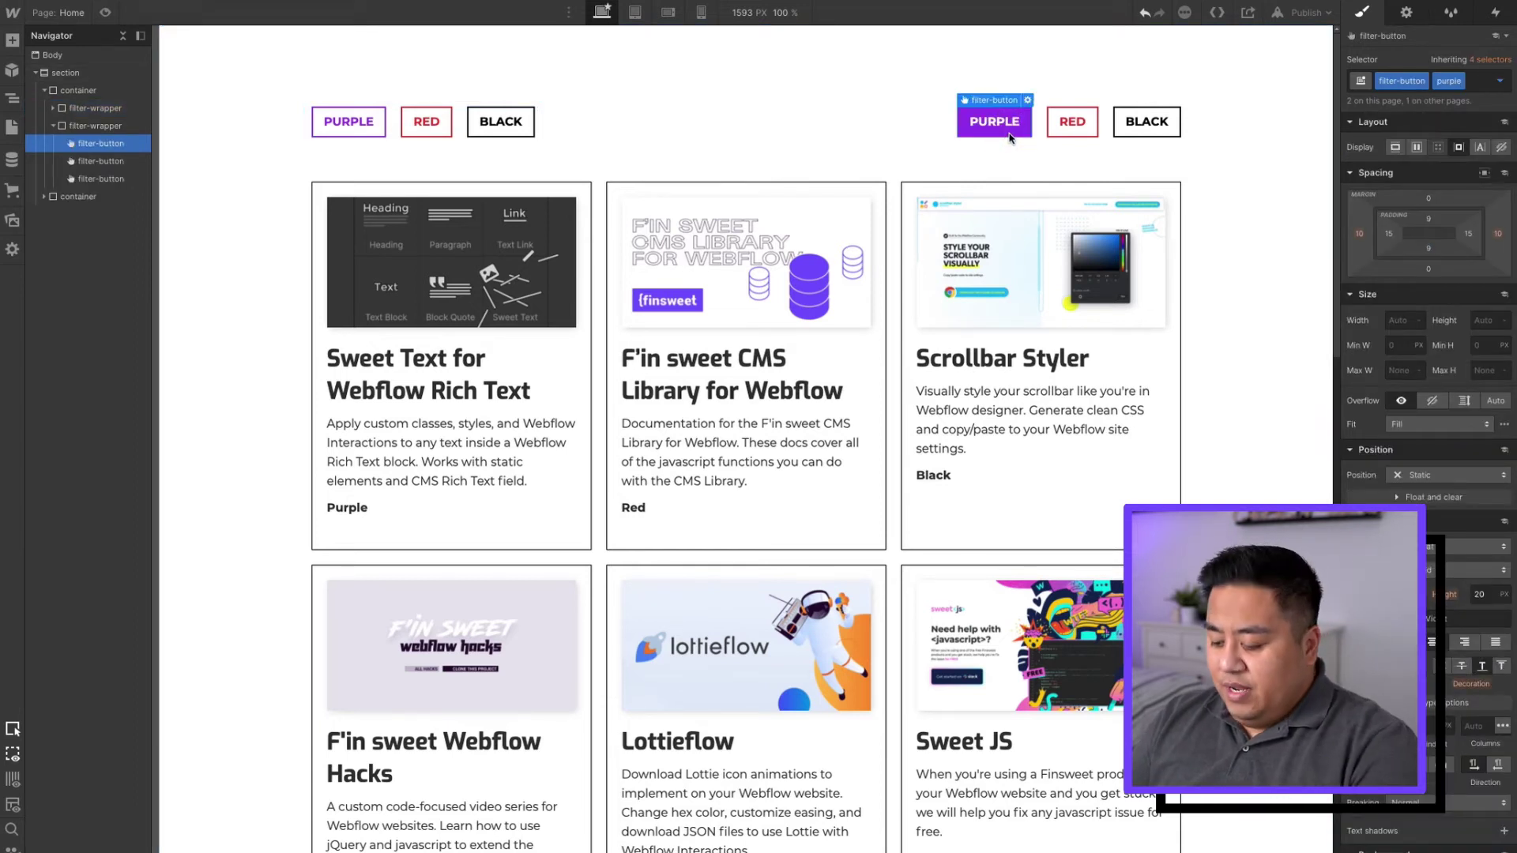
key("Delete")
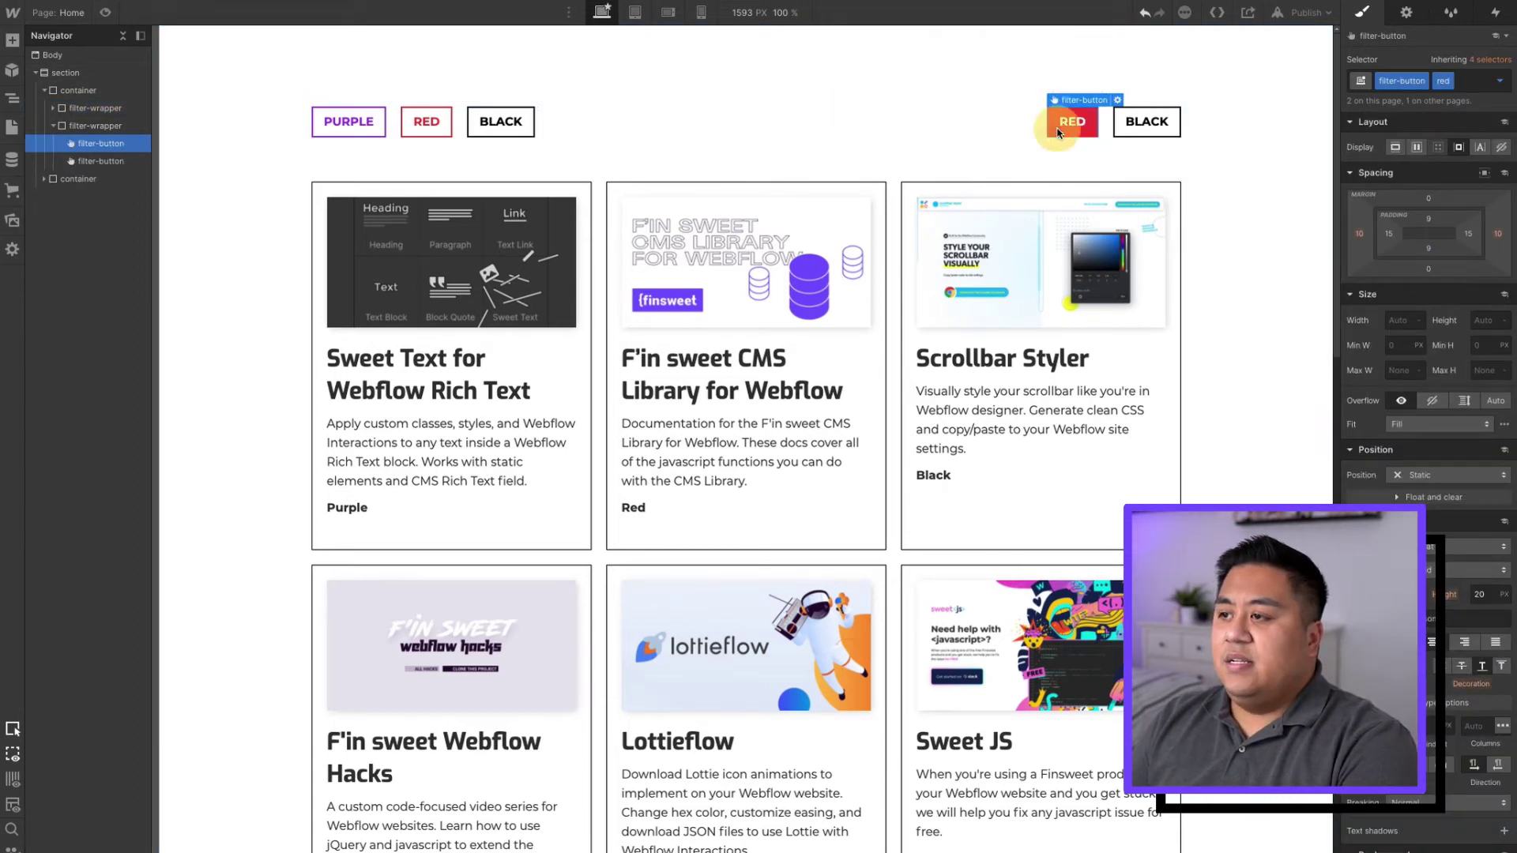
key("Delete")
key("Delete")
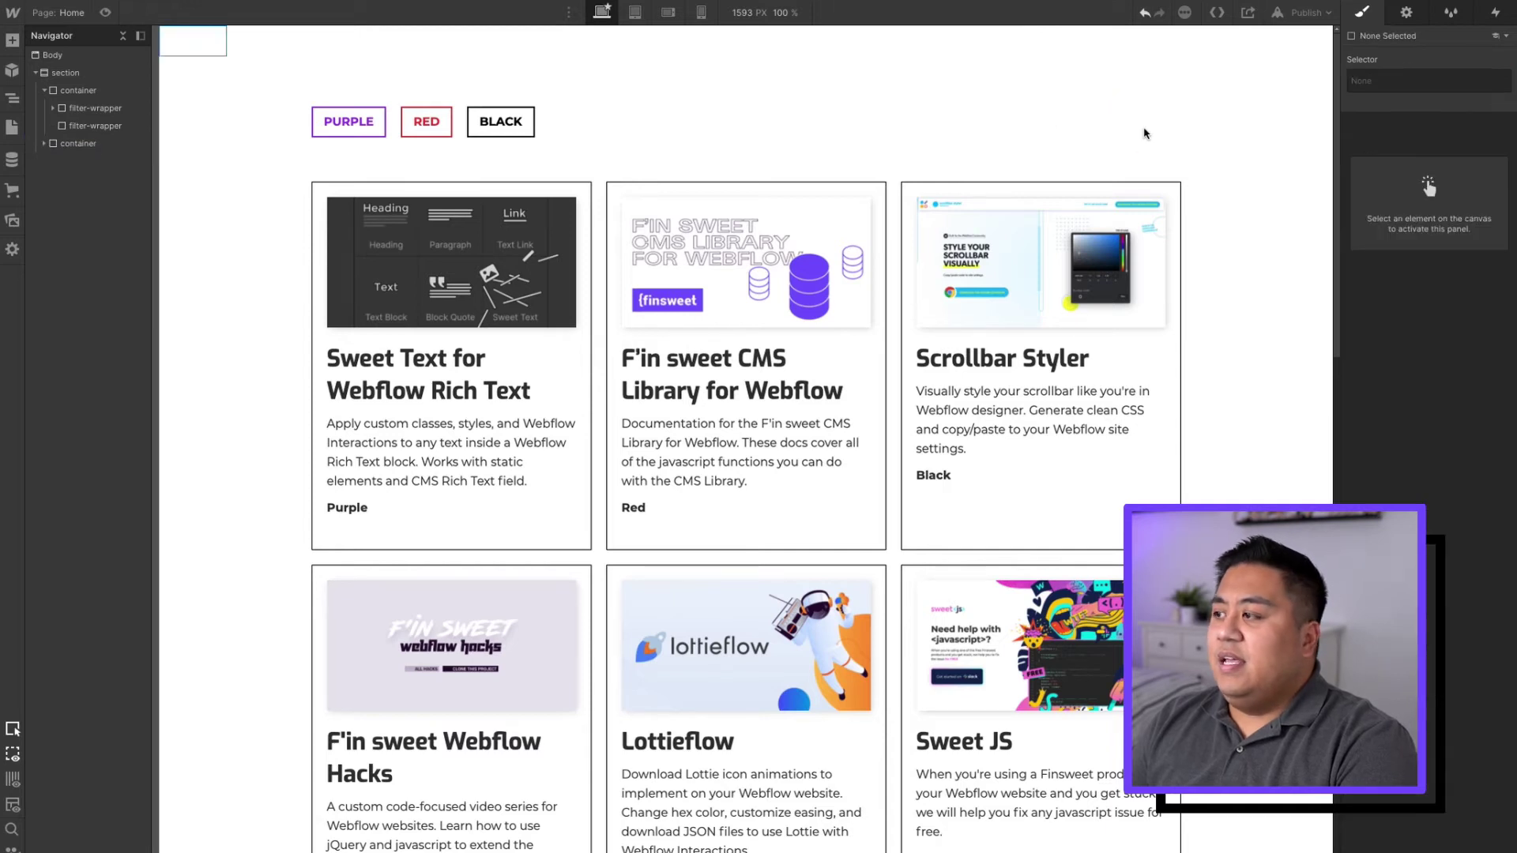
left_click(103, 128)
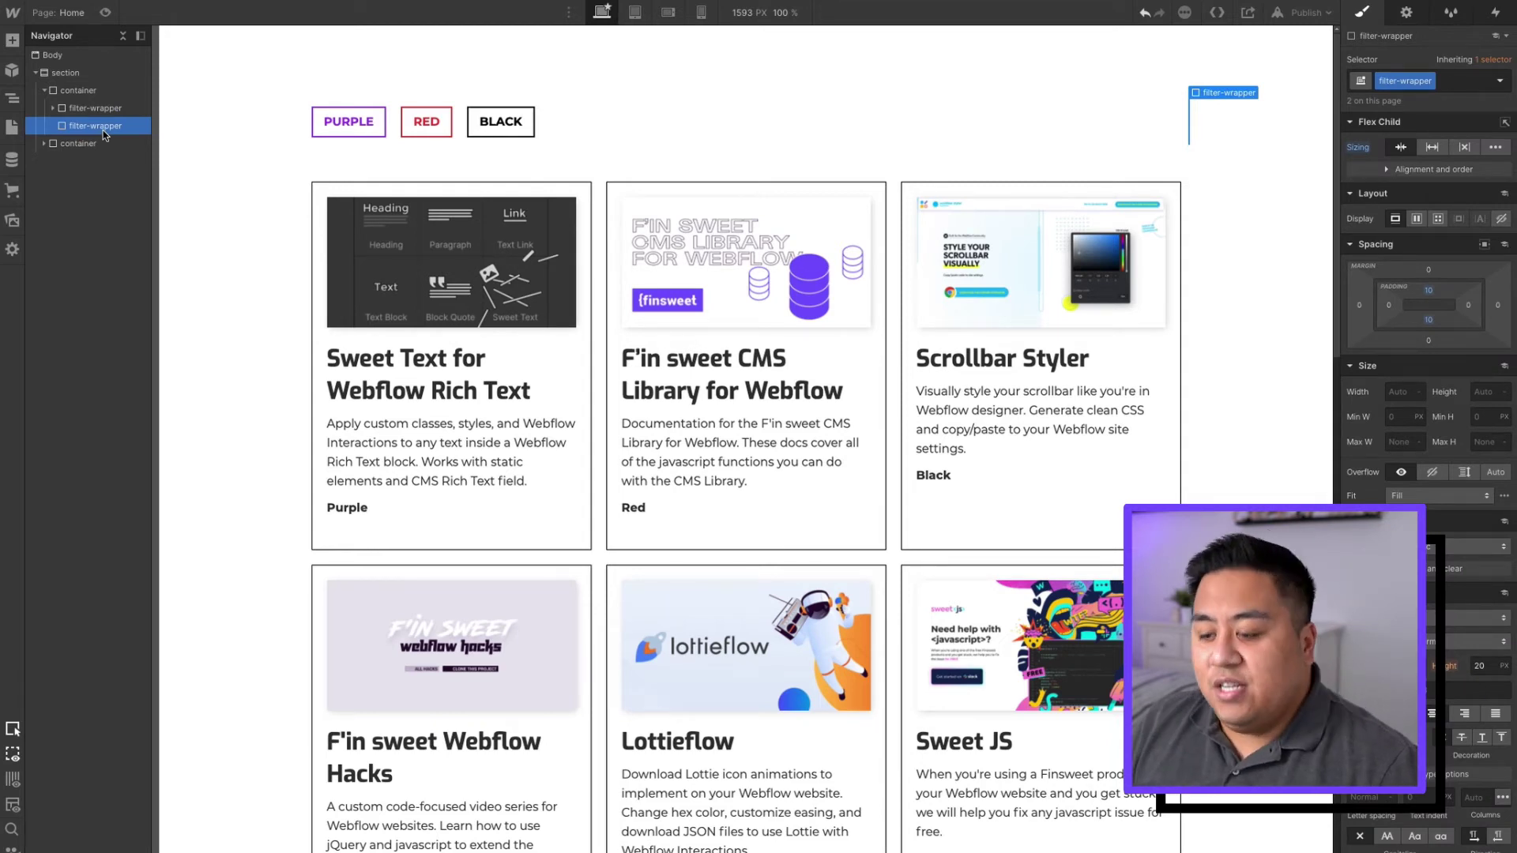
key("Delete")
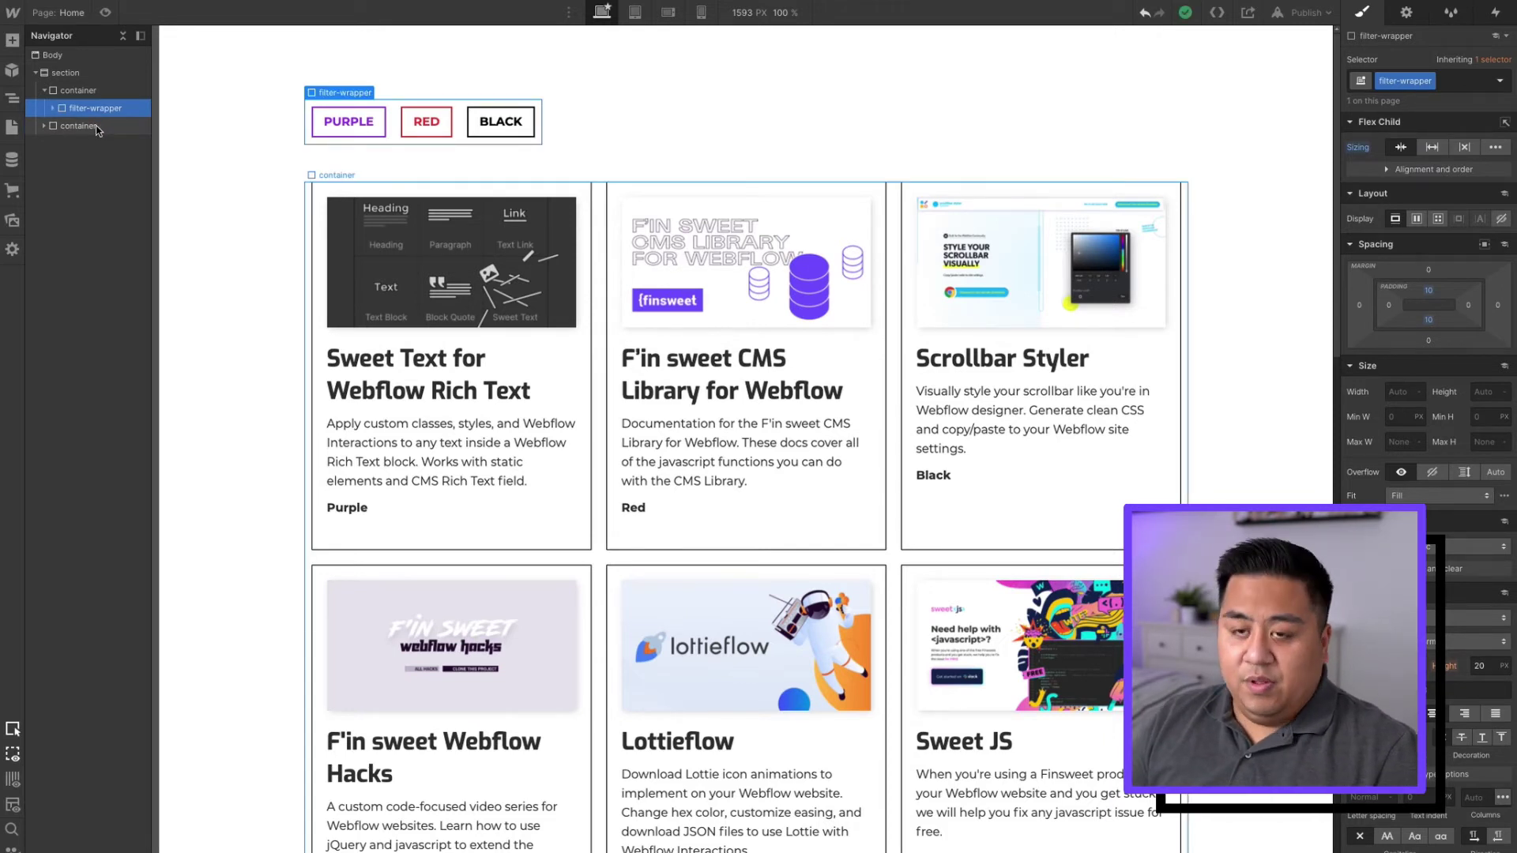
key("ctrl+z")
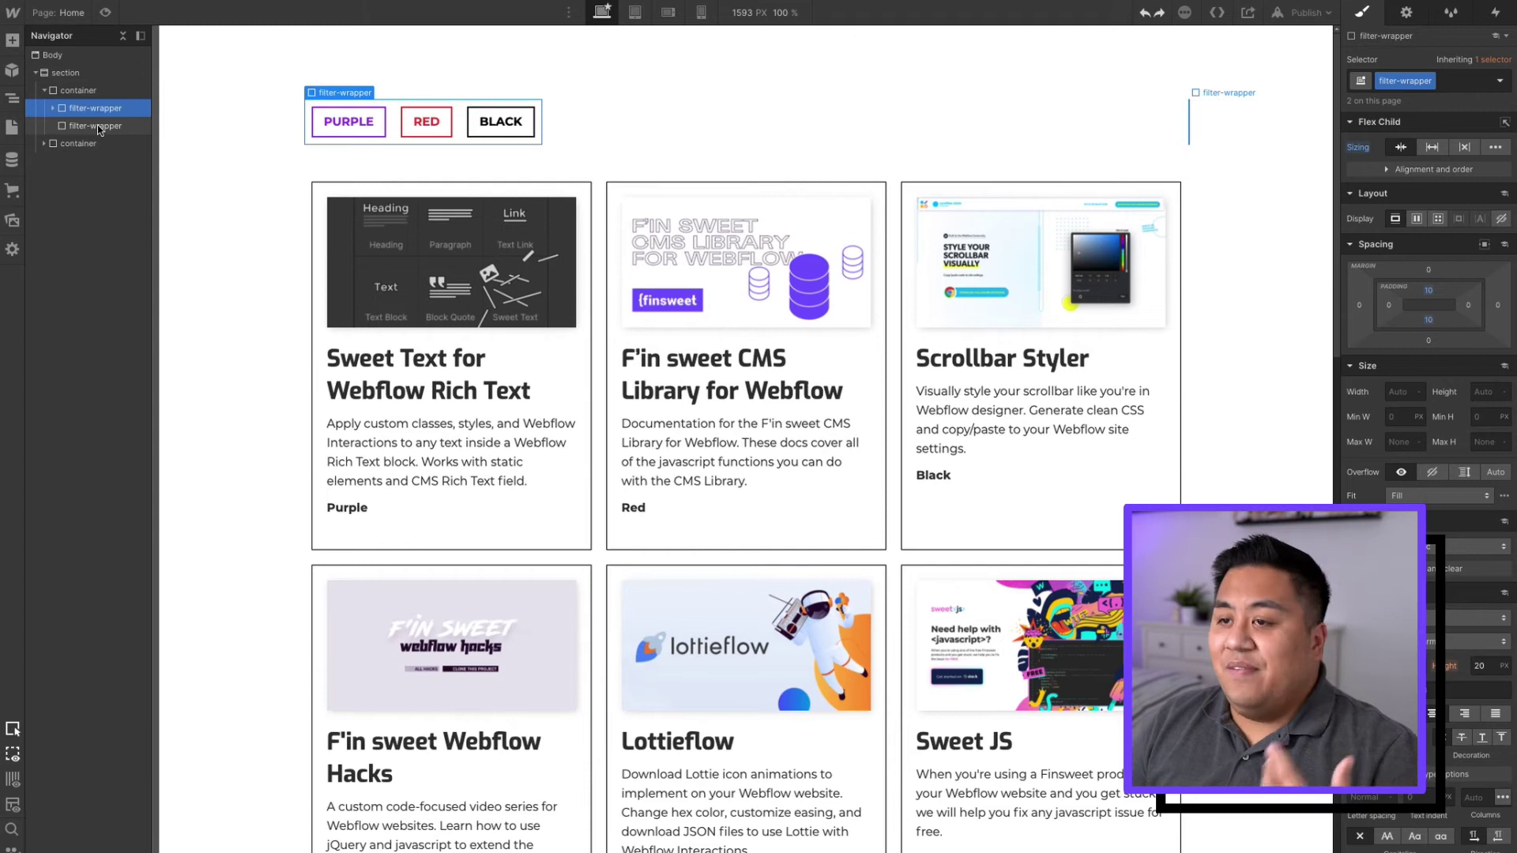
left_click(95, 127)
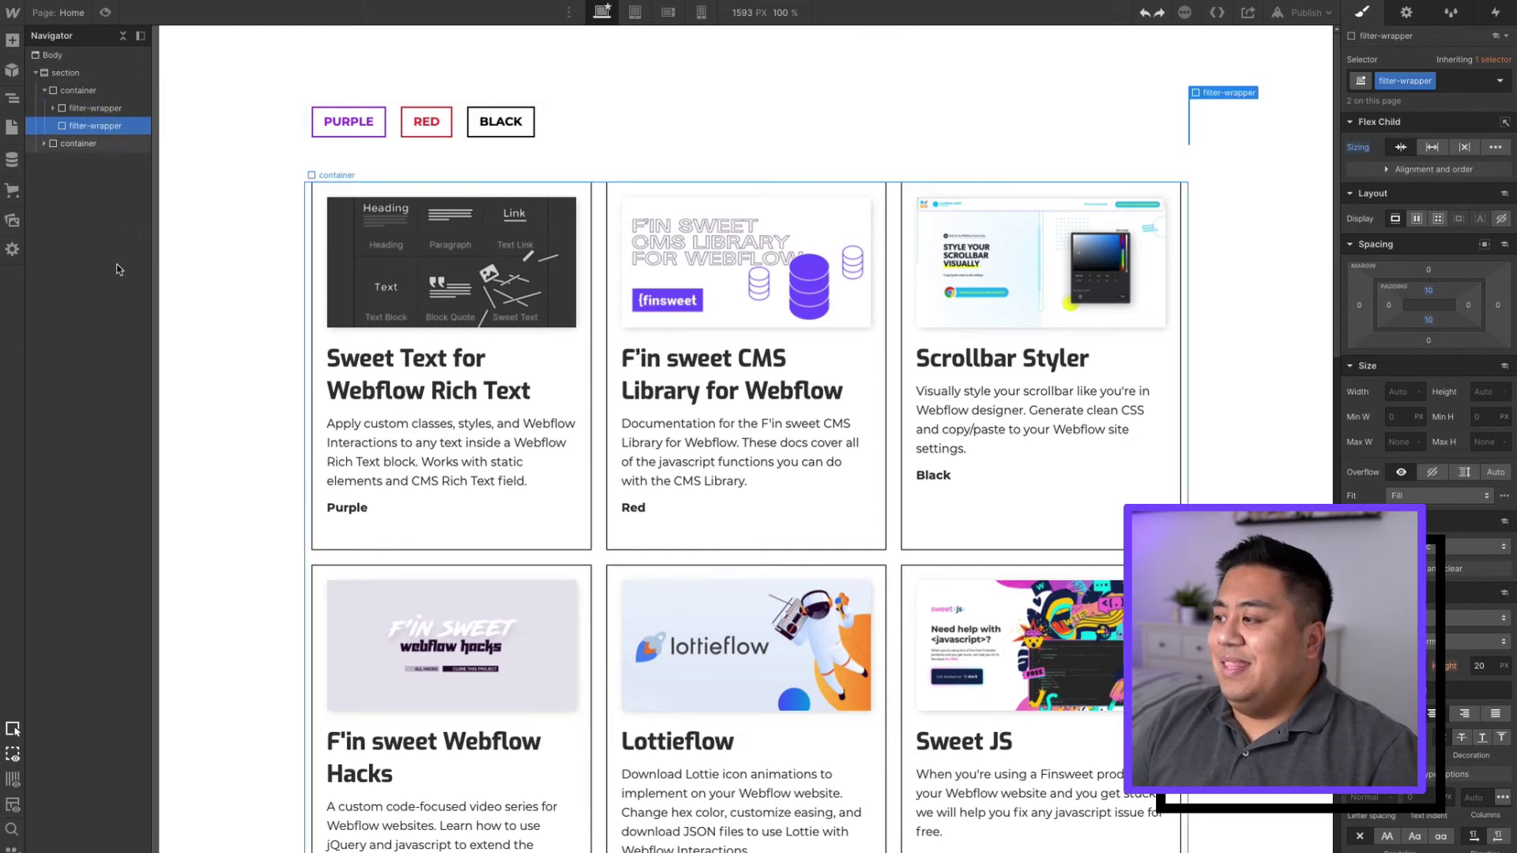
Drag a Form Block from the Add panel into the second filter-wrapper
left_click(12, 39)
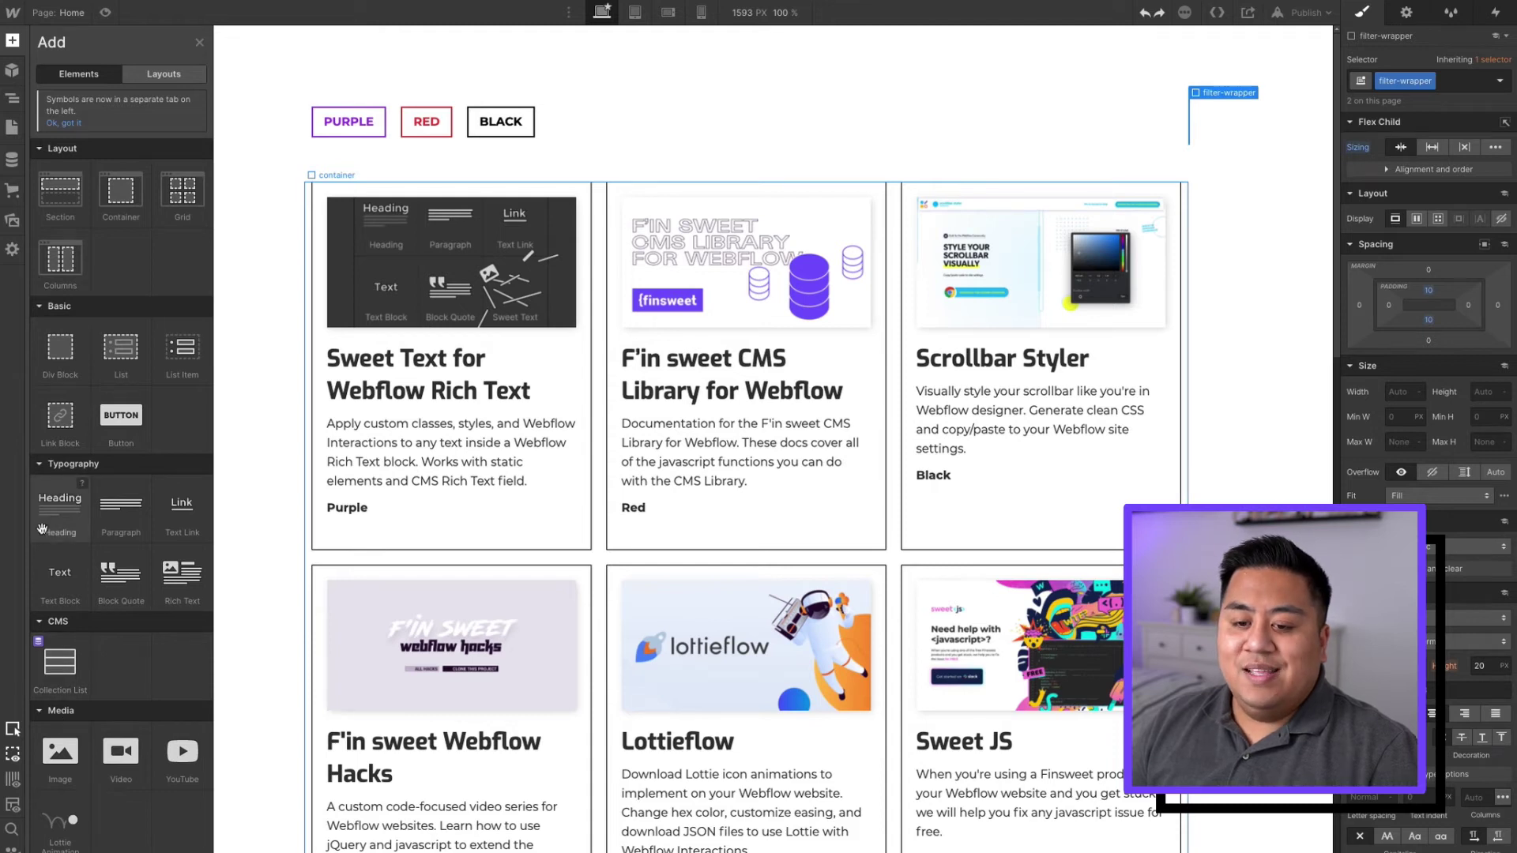
scroll(42, 528, "down", 5)
left_click_drag(60, 715, 106, 132)
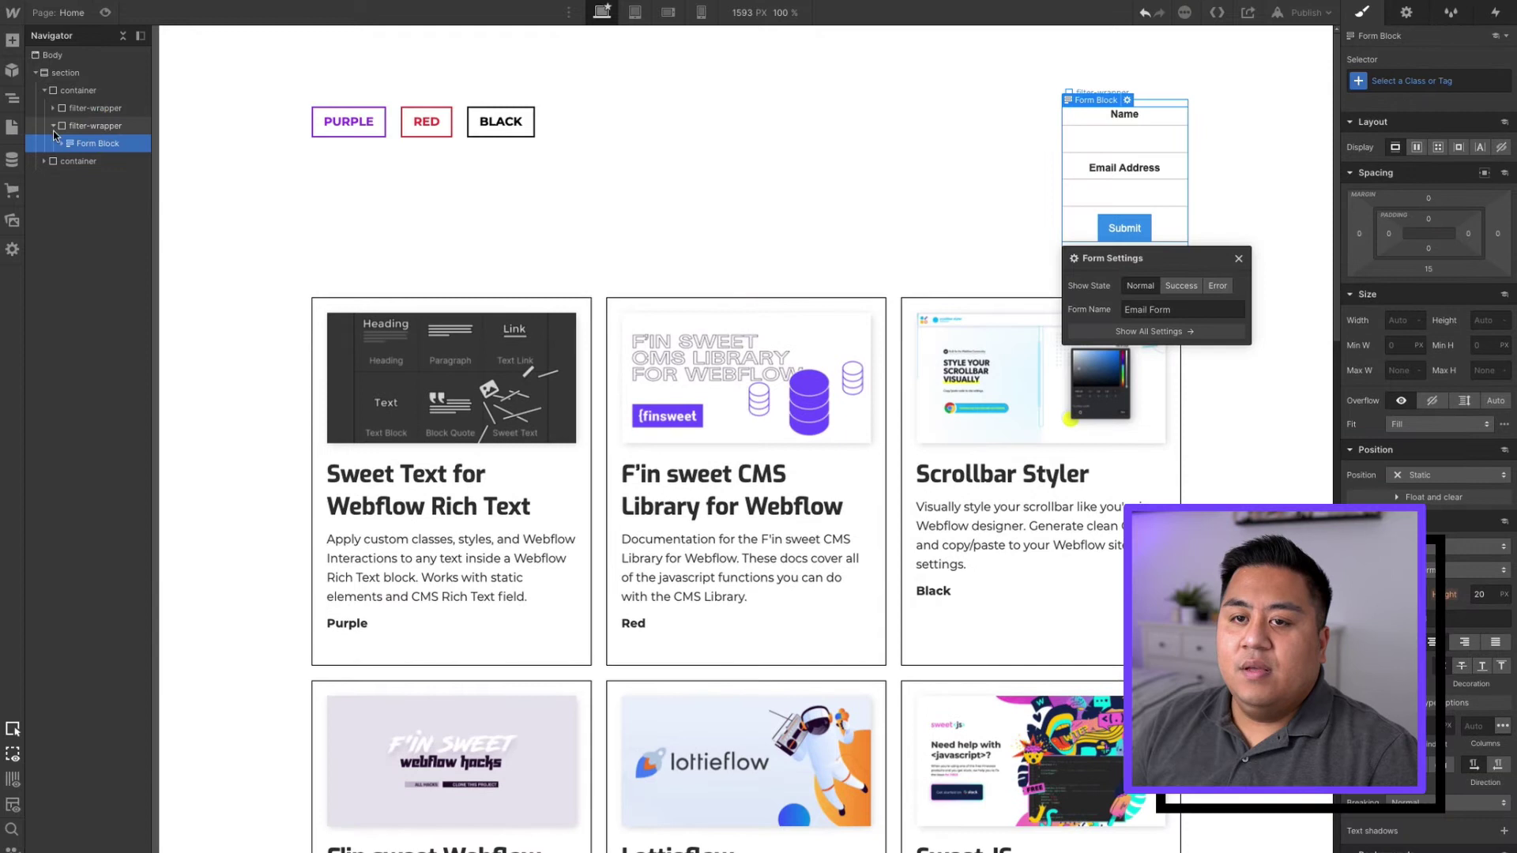
left_click(54, 127)
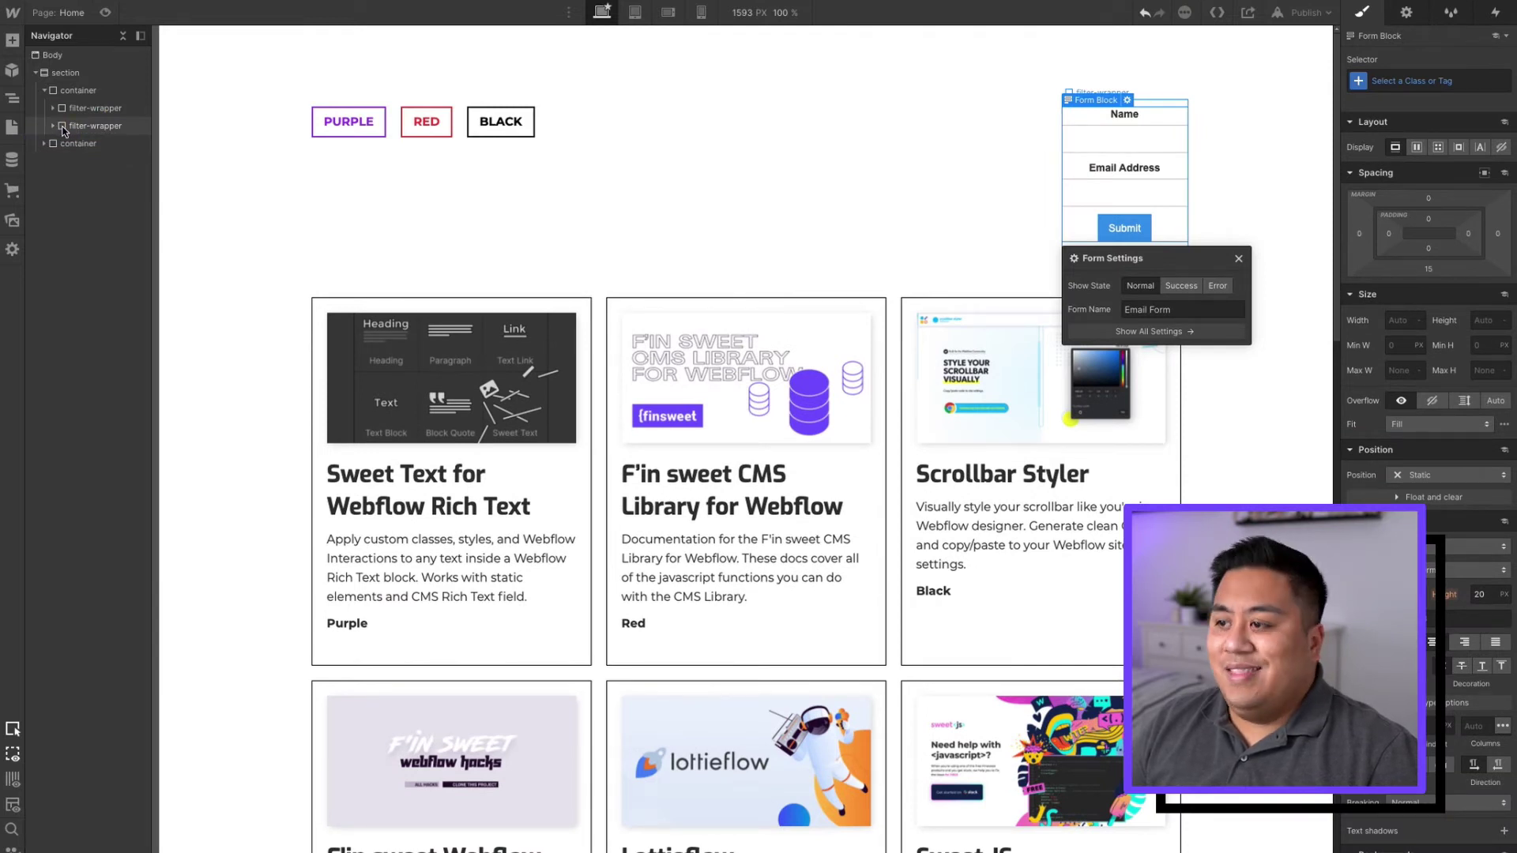
left_click(53, 108)
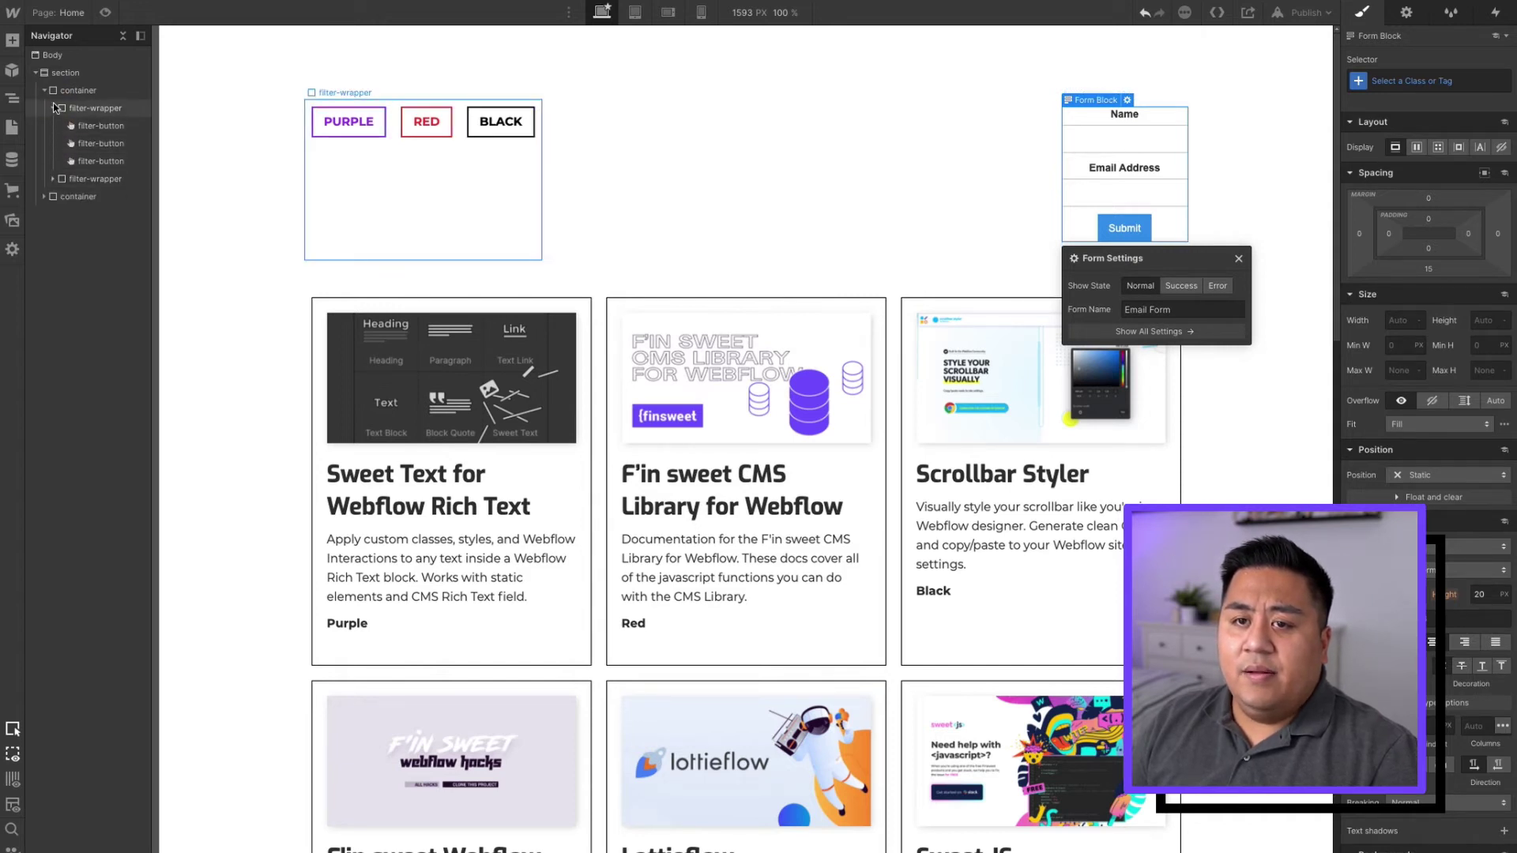
left_click(54, 106)
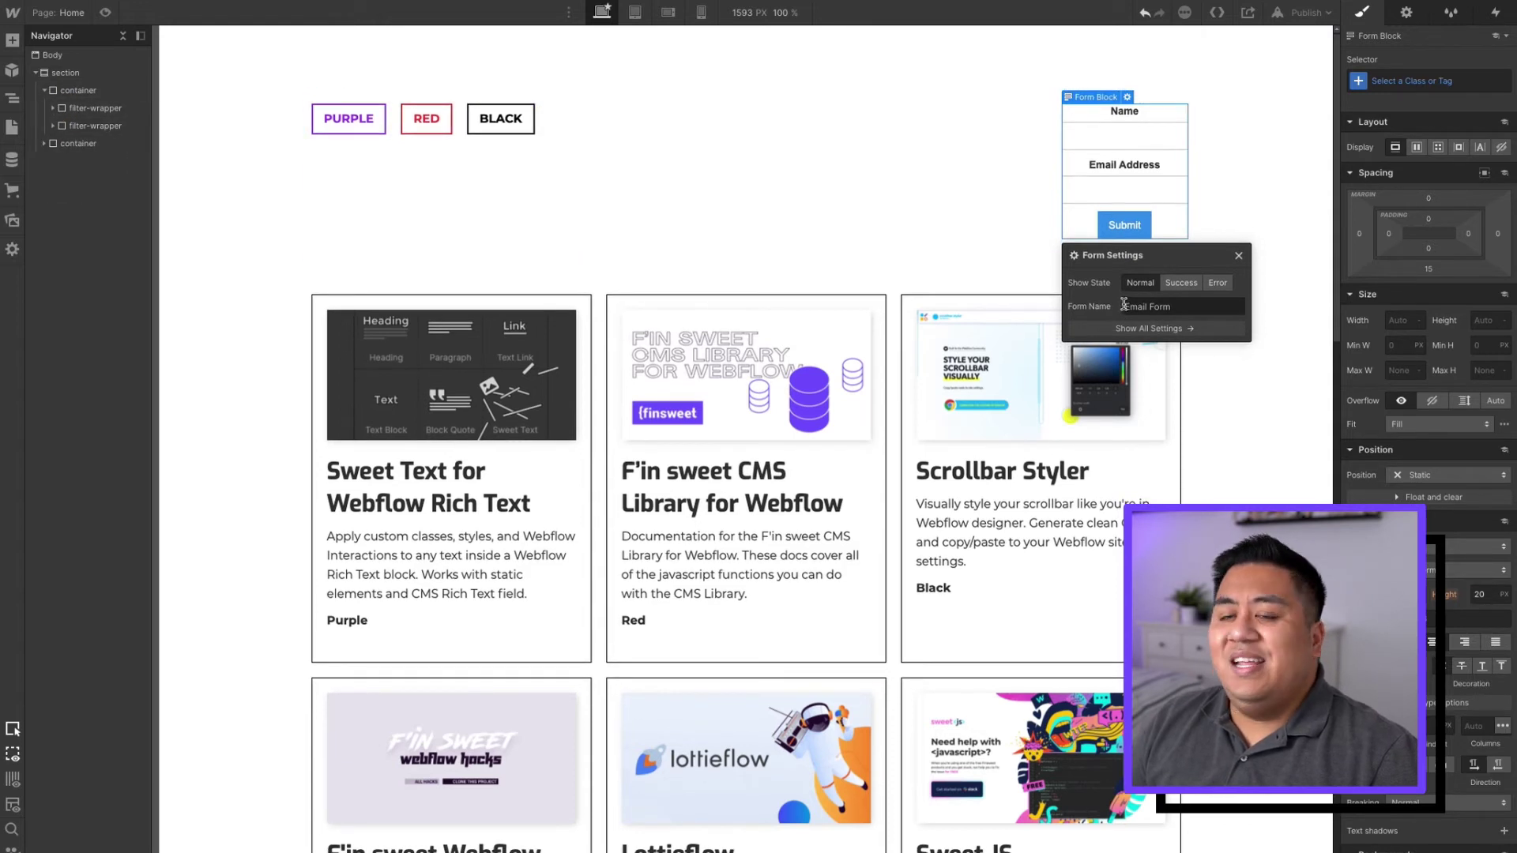
left_click(53, 126)
Delete the form's Submit Button, email field and Name label, leaving one text field
left_click(63, 143)
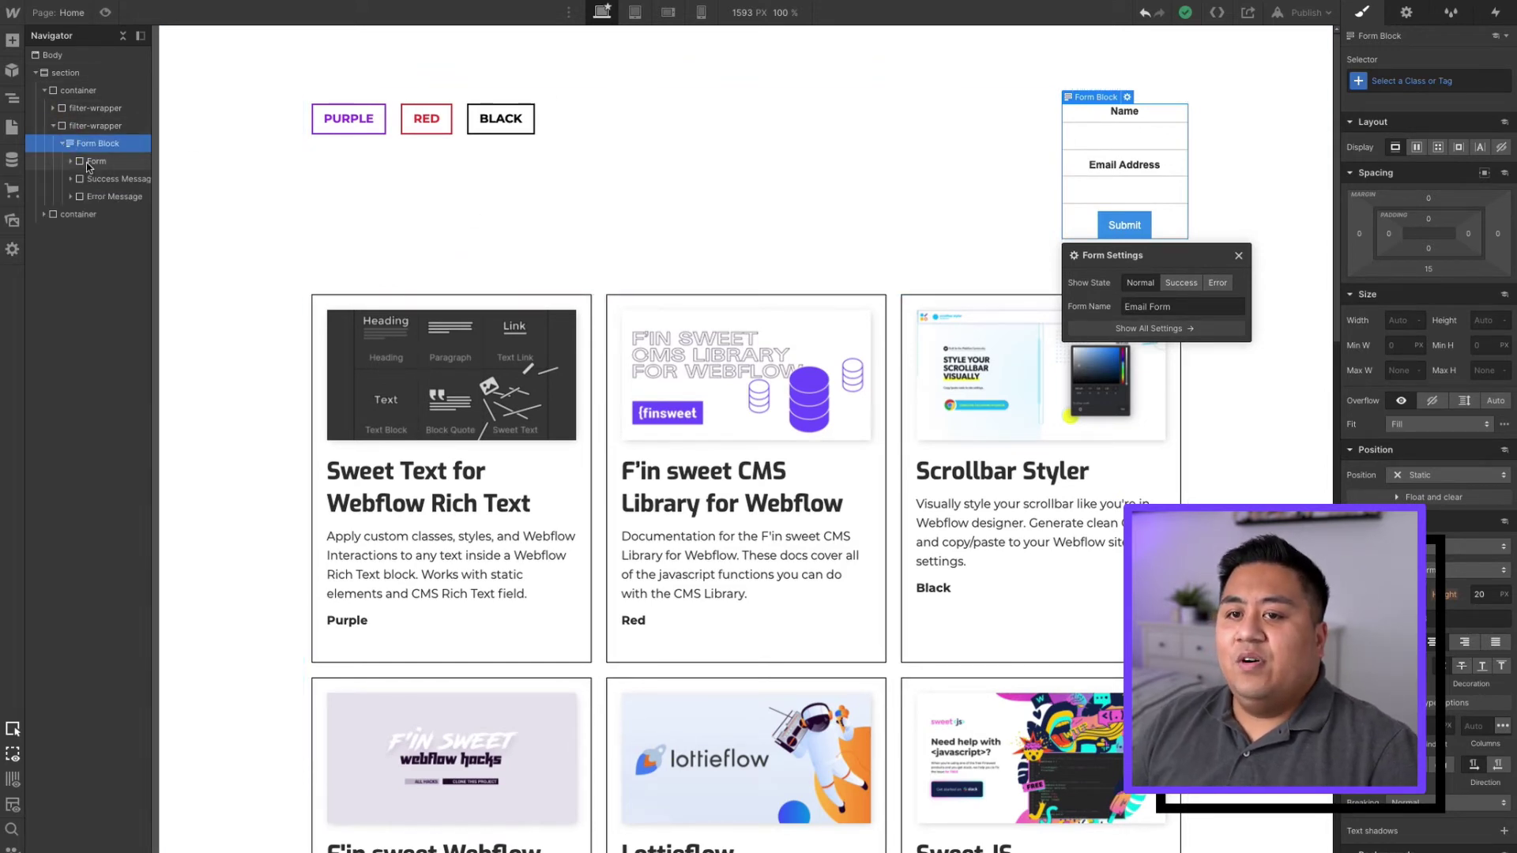
left_click(70, 161)
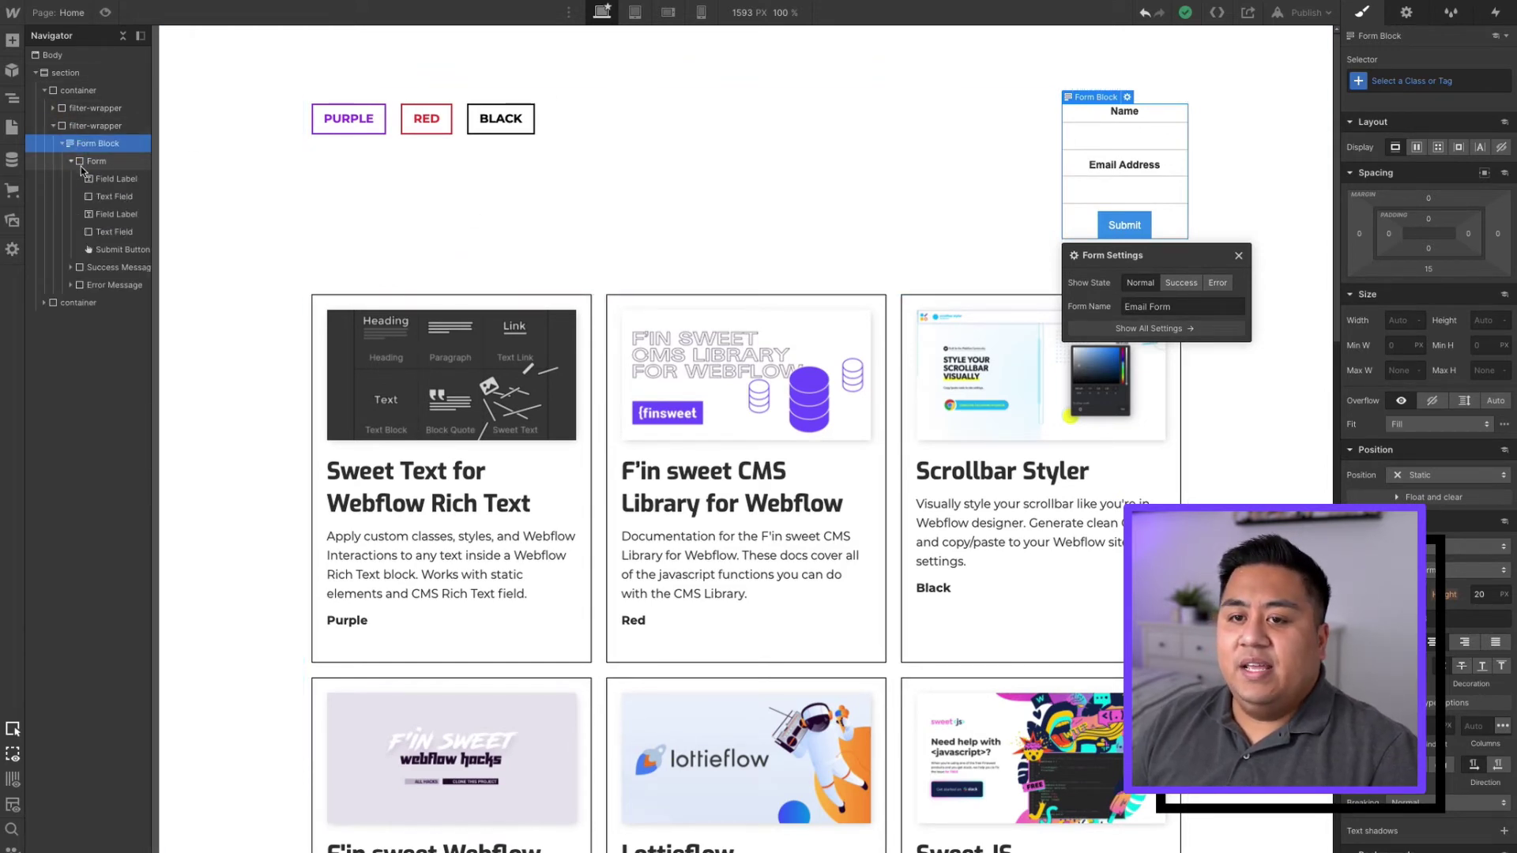
left_click(111, 250)
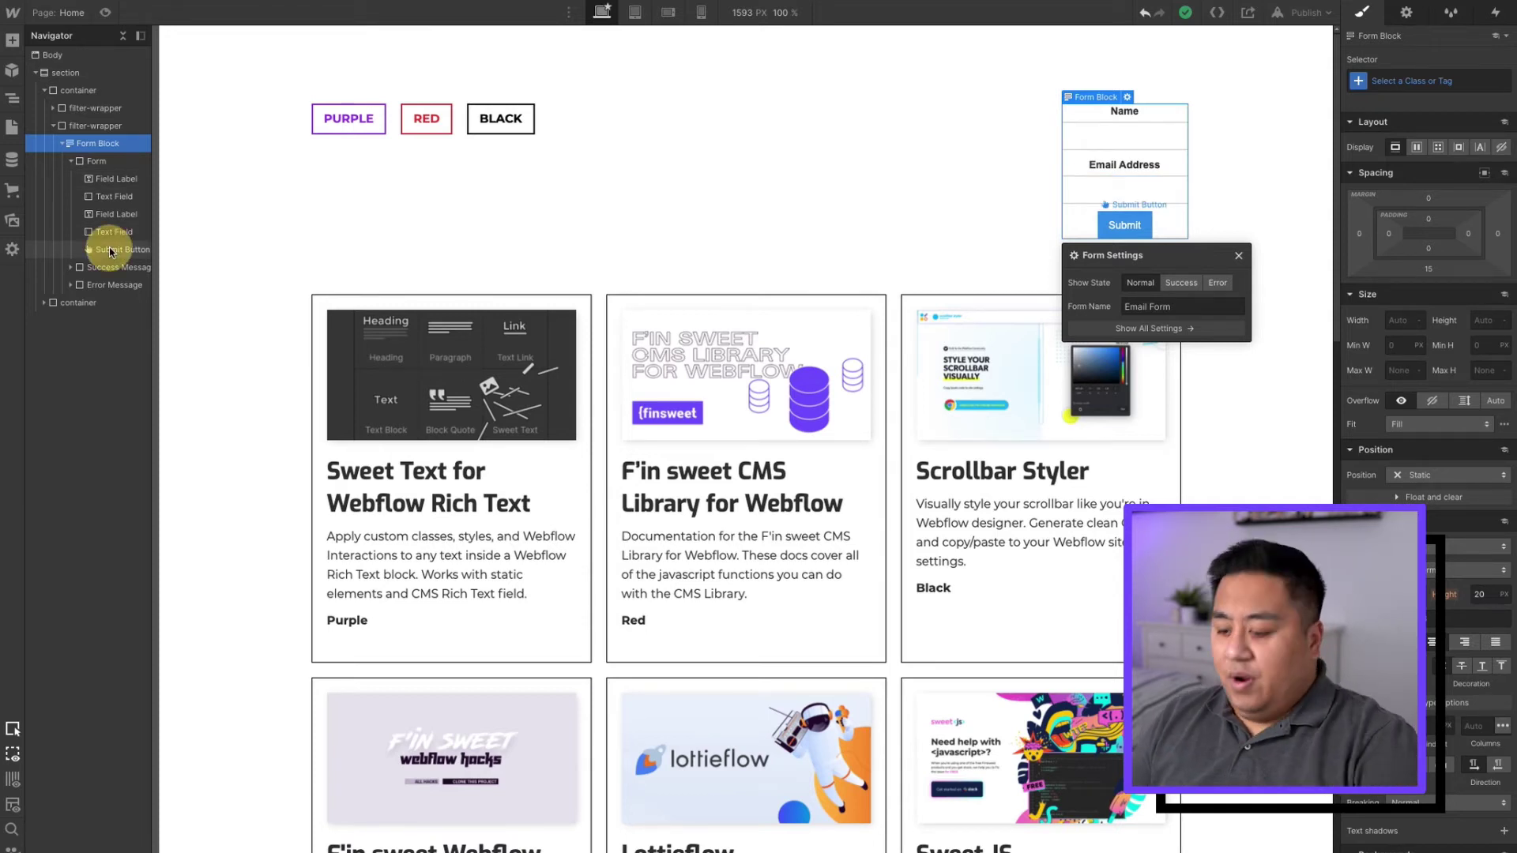
key("Delete")
key("Delete")
key("Delete")
left_click(111, 178)
key("Delete")
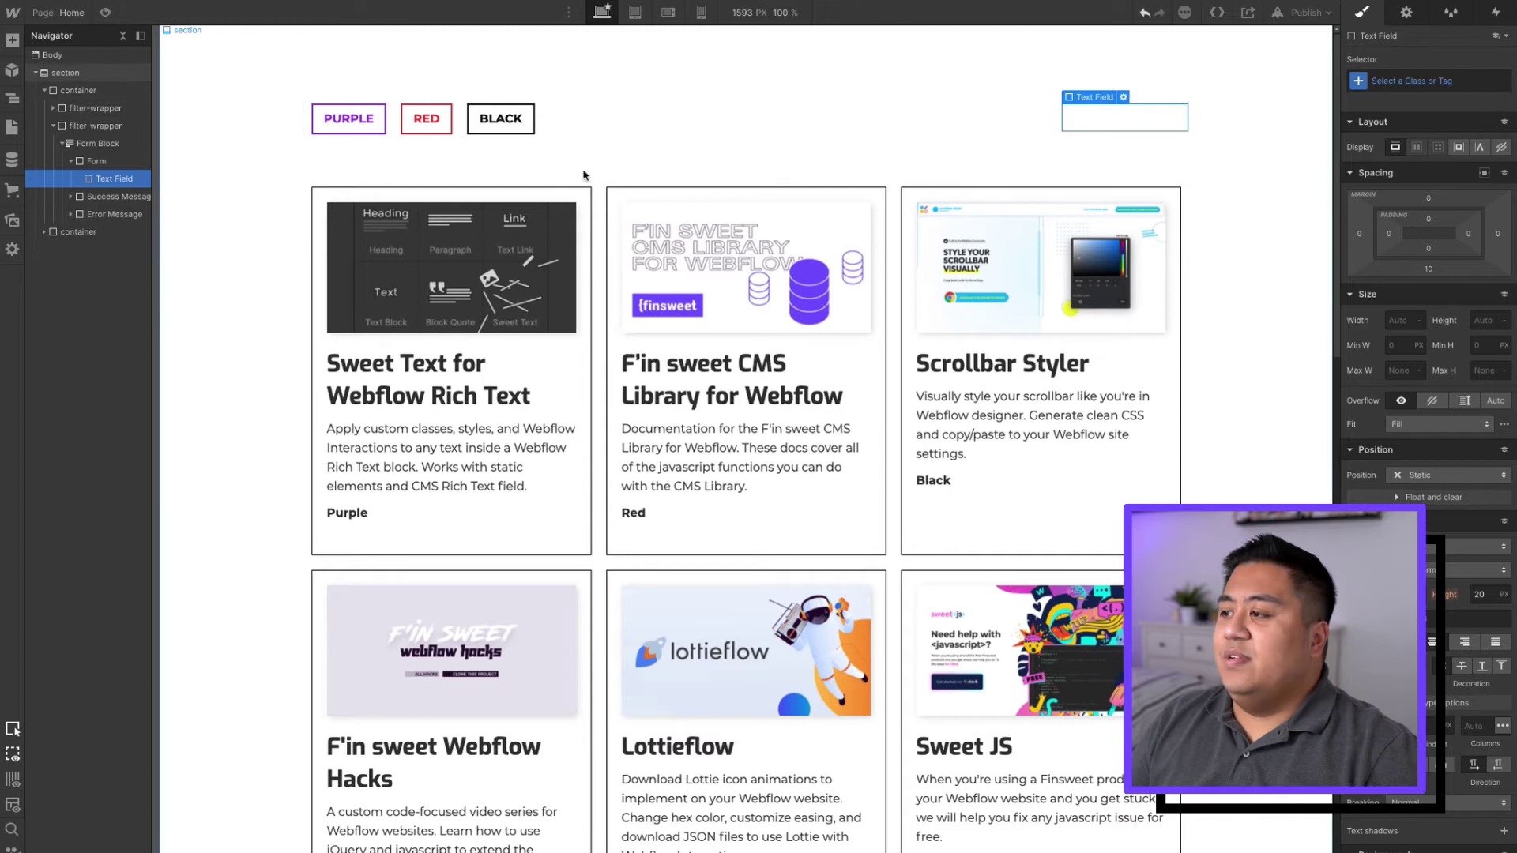
scroll(1467, 615, "down", 5)
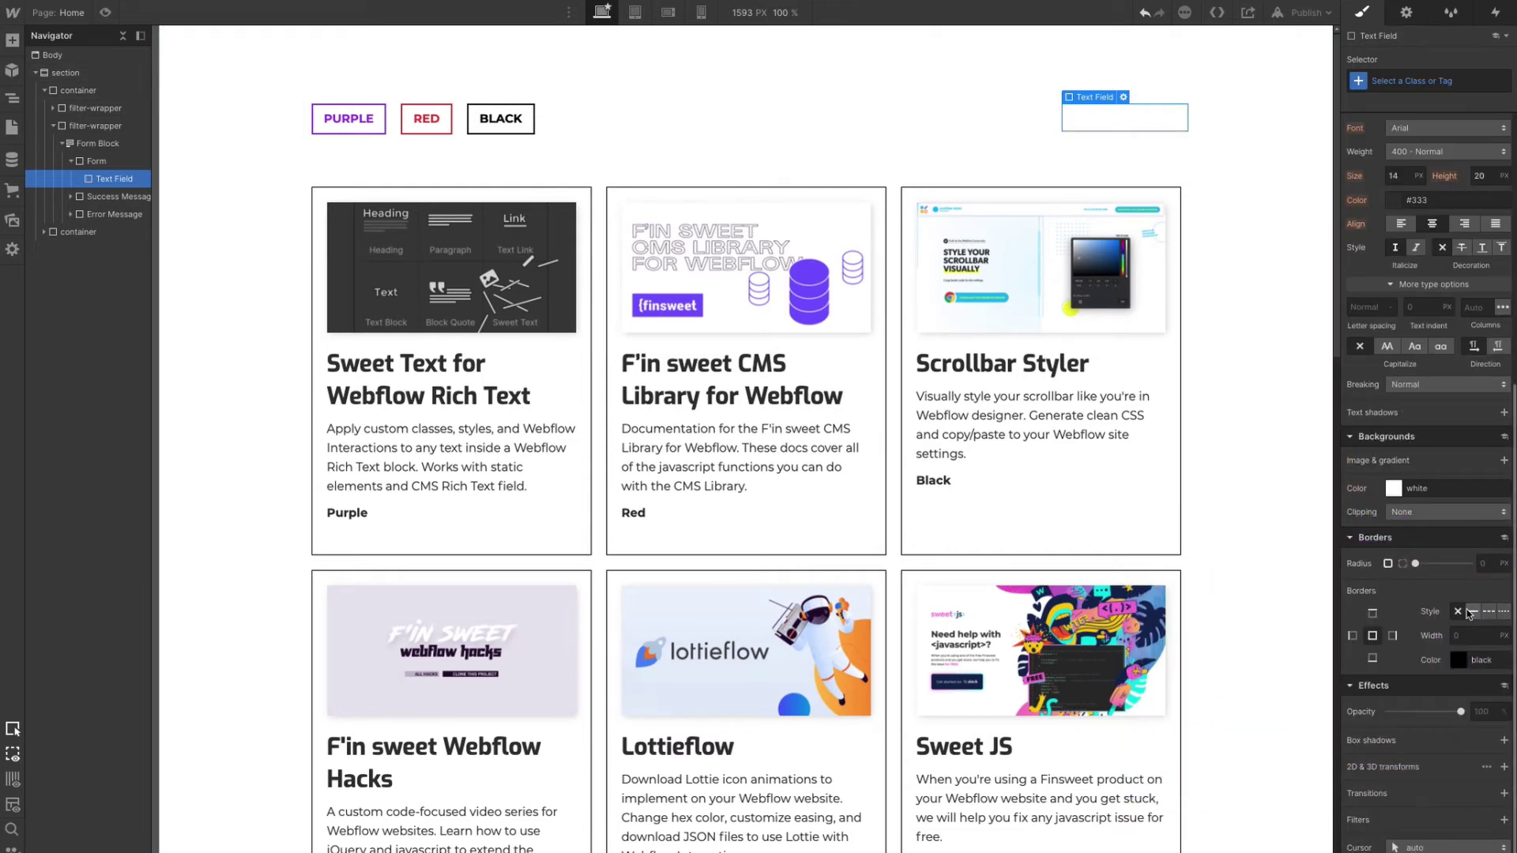
Give the Text Field a solid 1px black border in the Borders section
left_click(1471, 612)
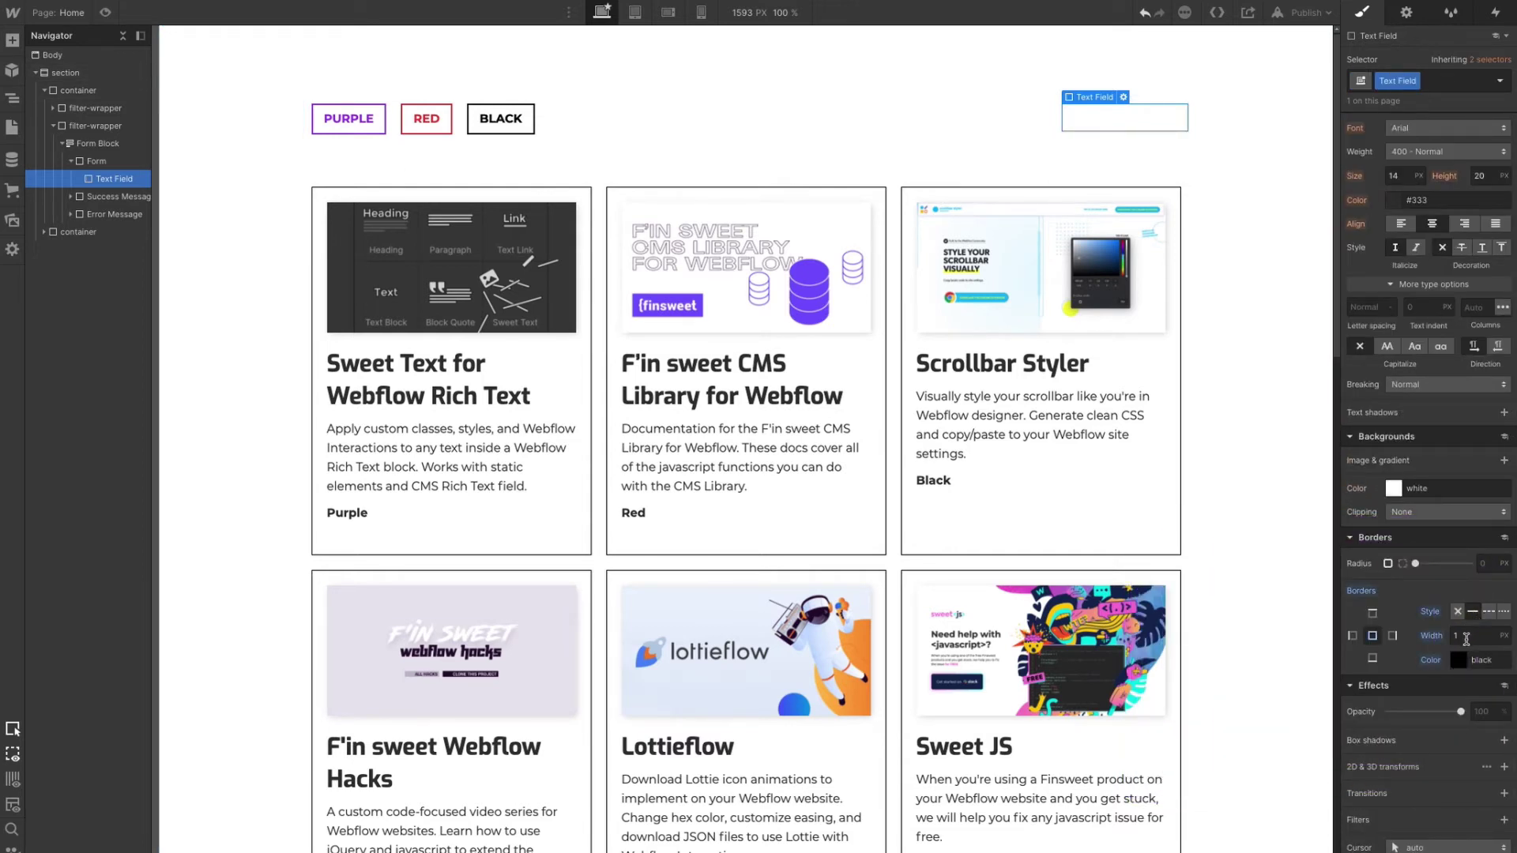
left_click(994, 153)
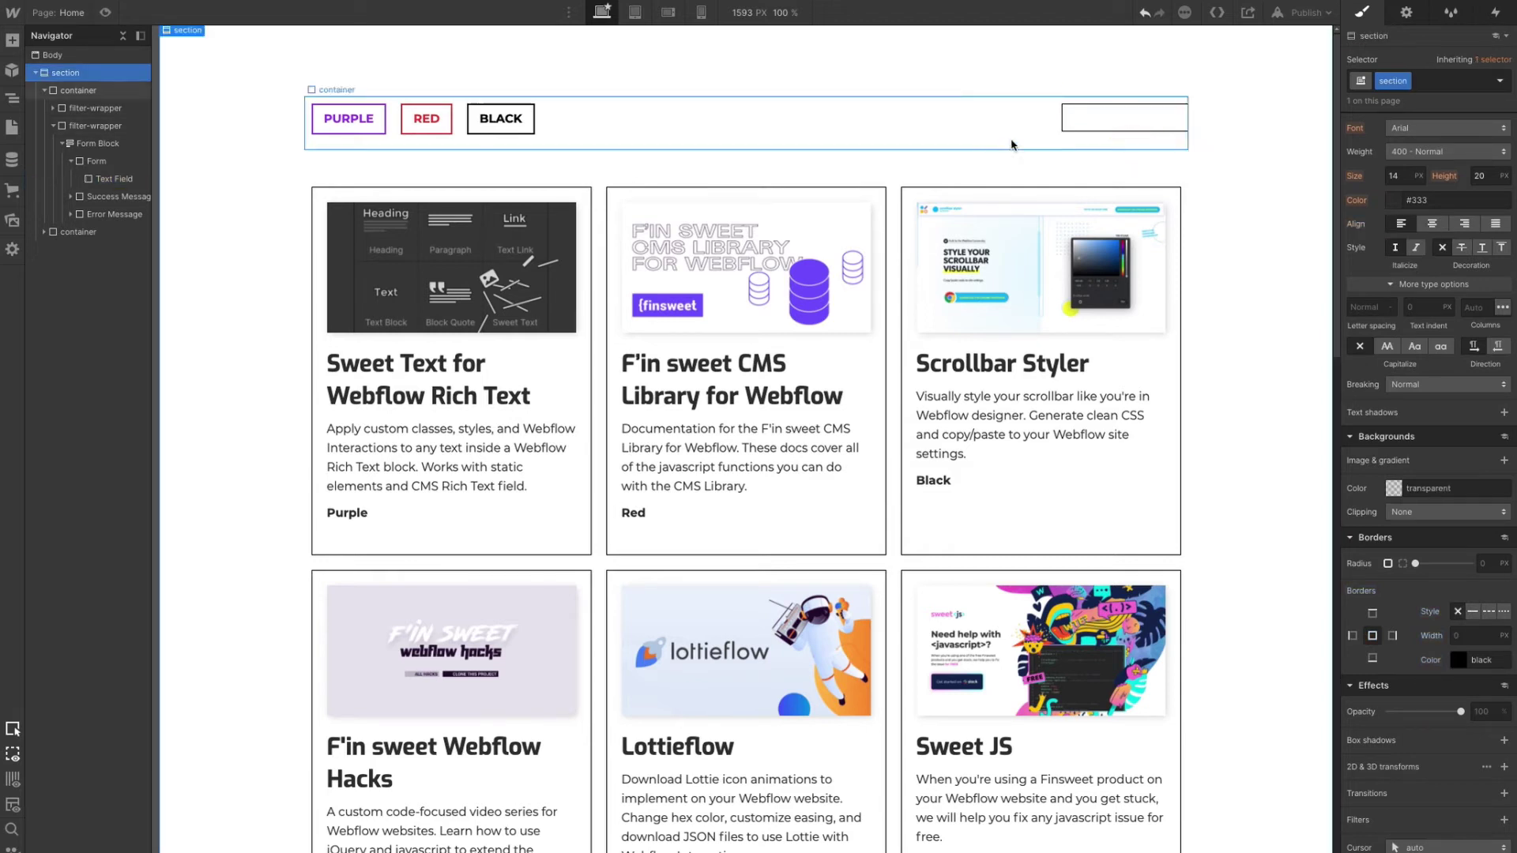
left_click(1092, 124)
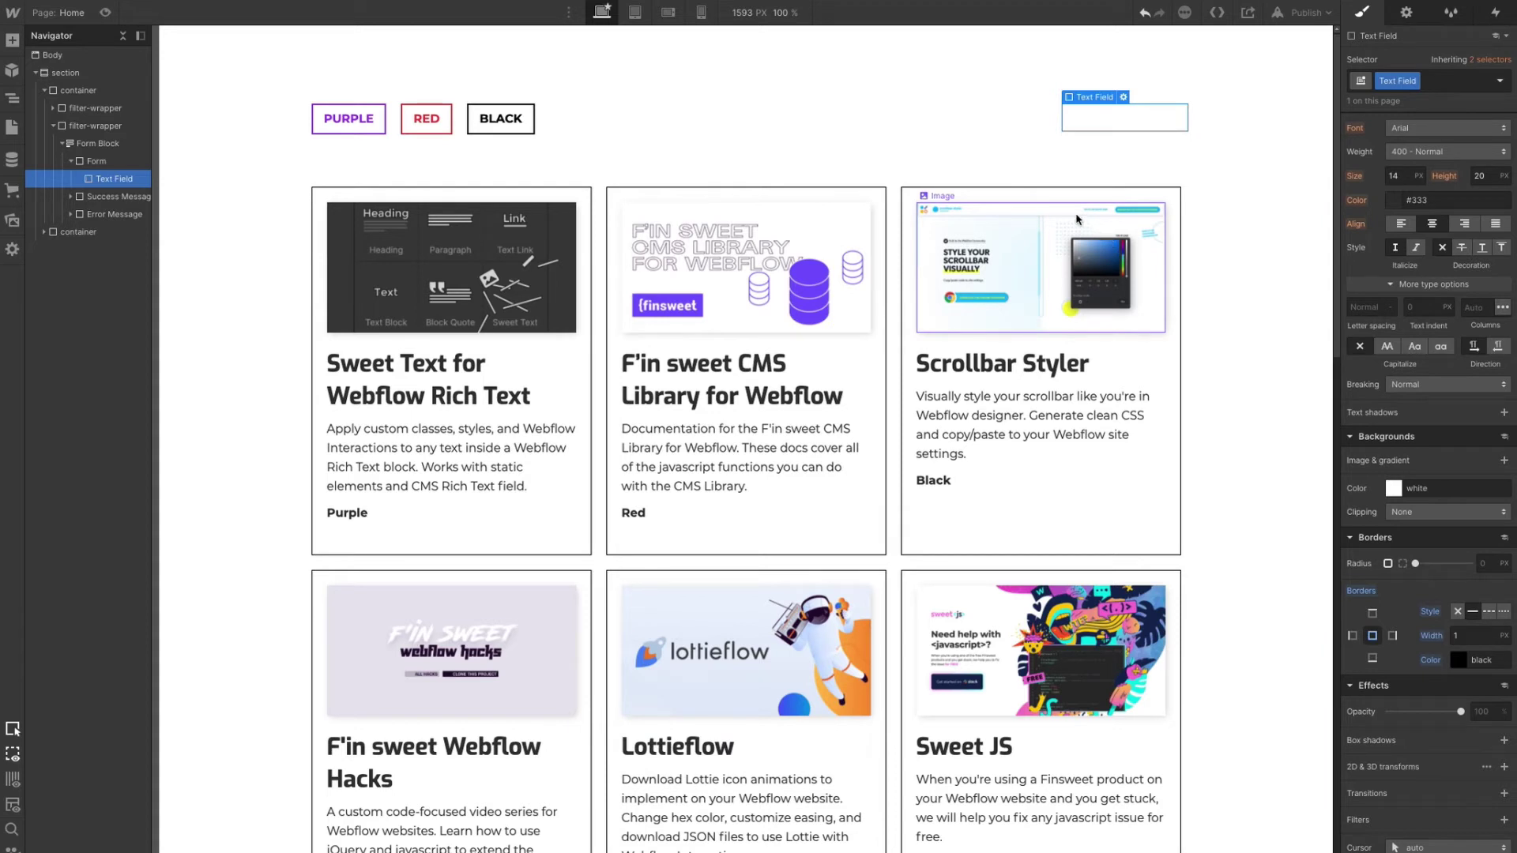
Set the text field's ID to 'search', Name to 'Search' and placeholder 'Filter by Search'
left_click(1407, 13)
double_click(1427, 63)
type("search")
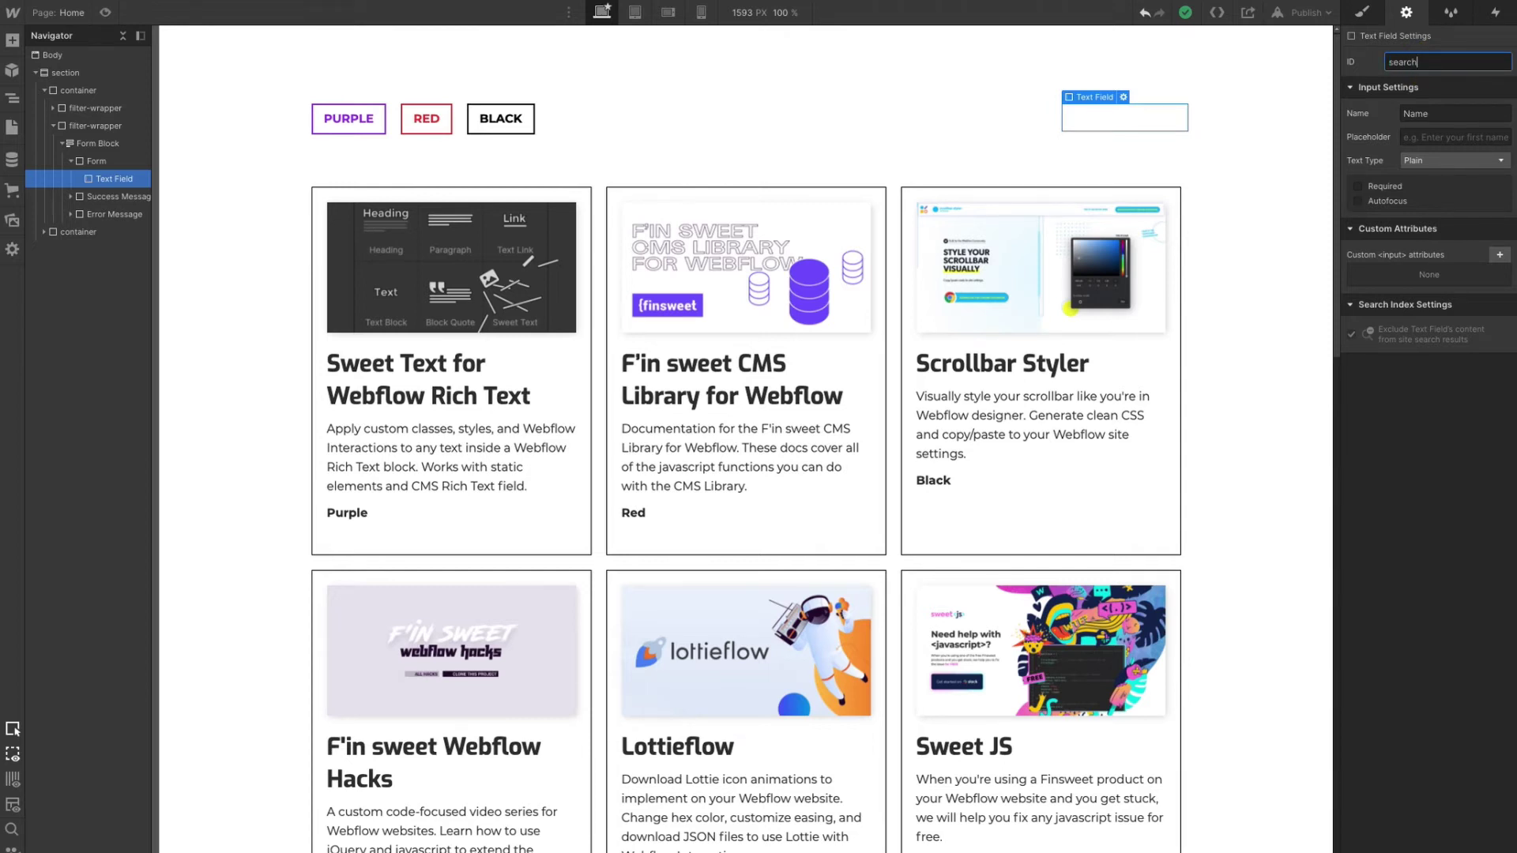
key("Tab")
type("Search")
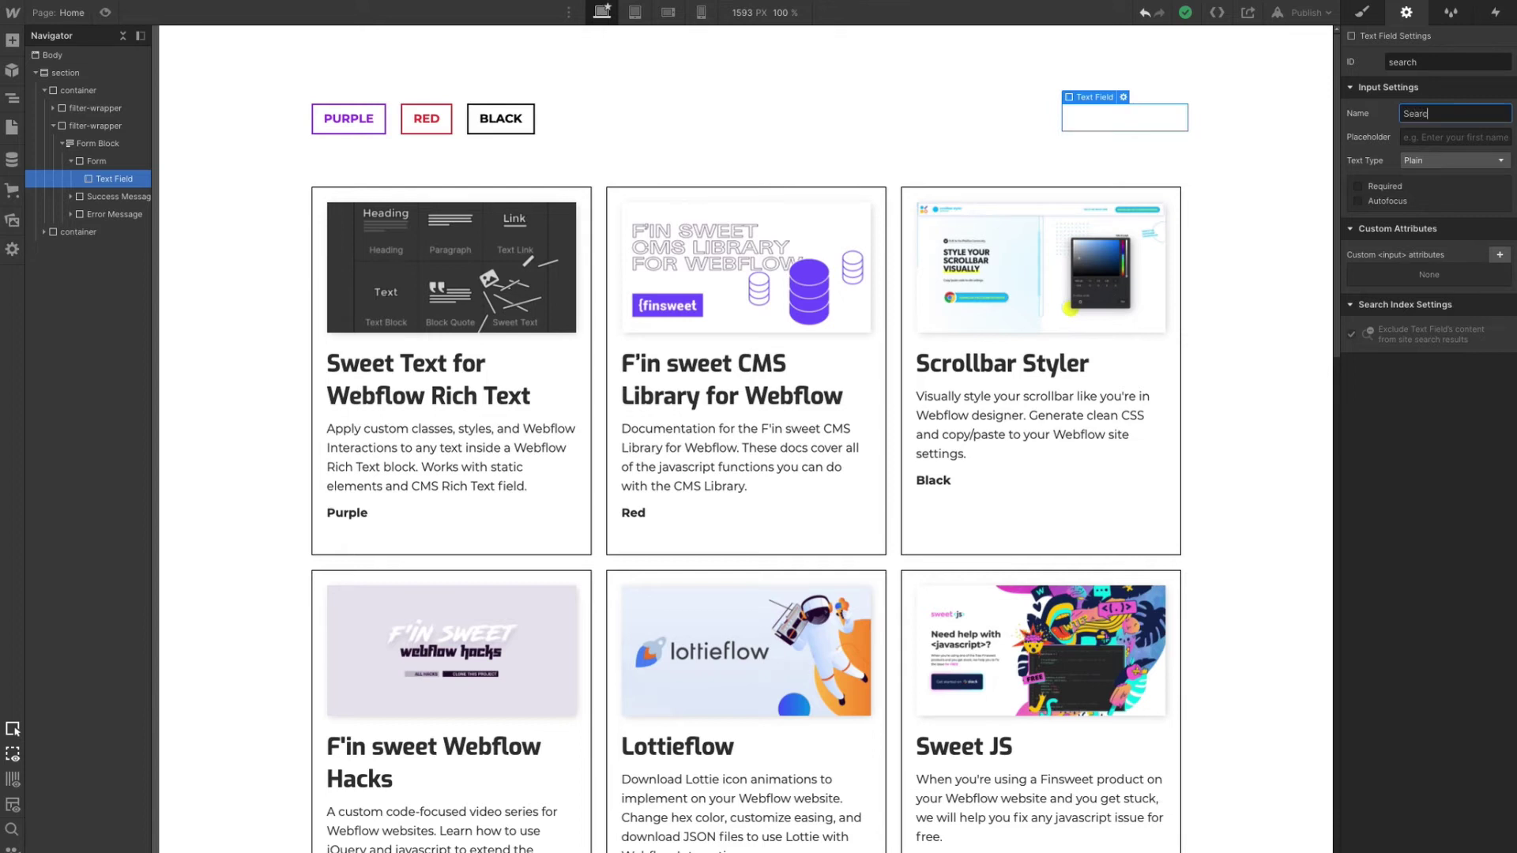
left_click(1442, 137)
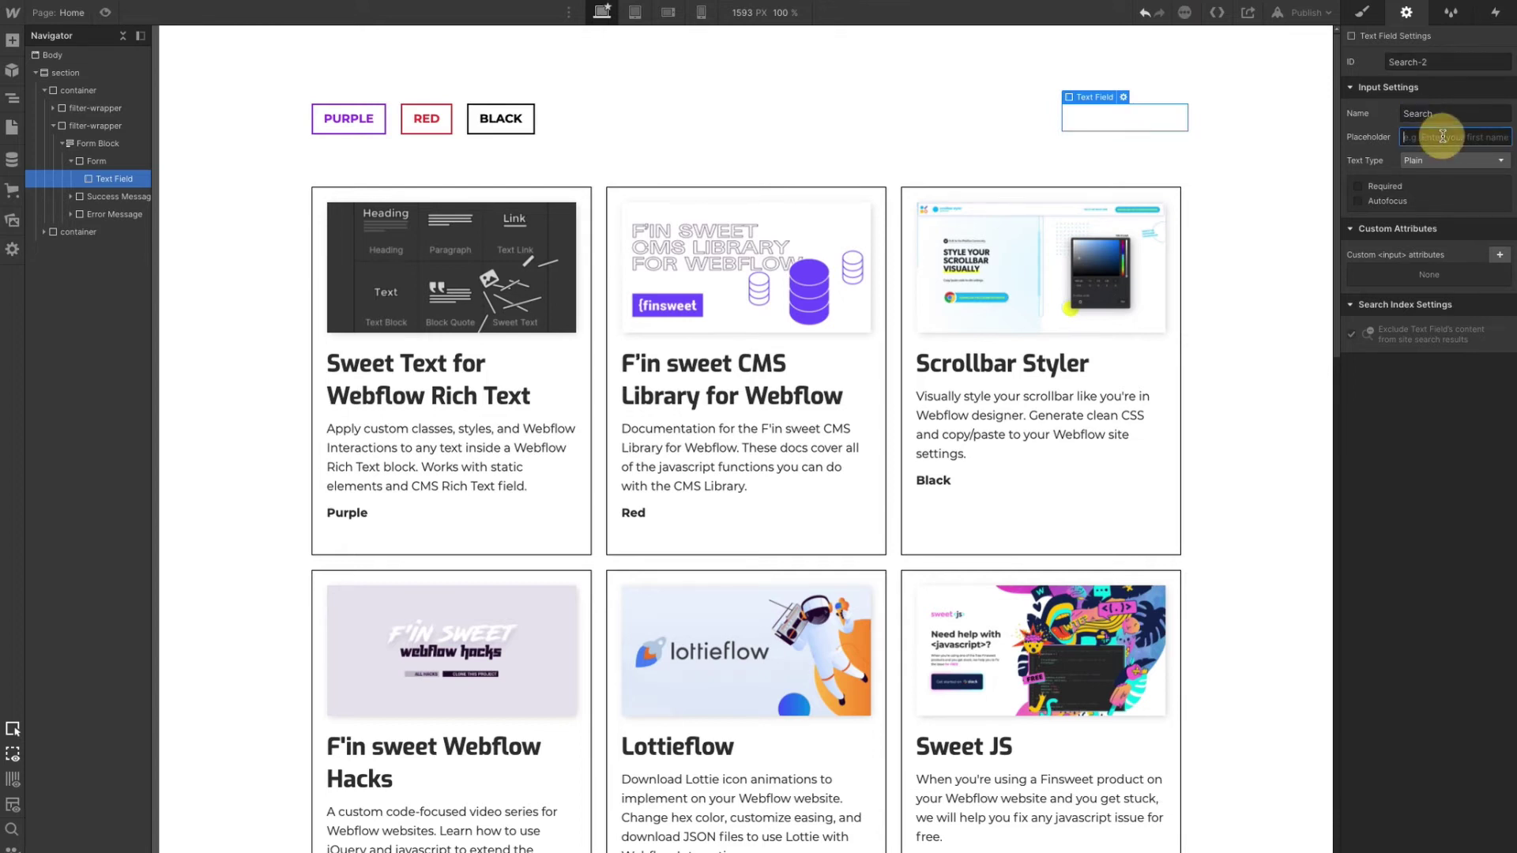
type("Filt")
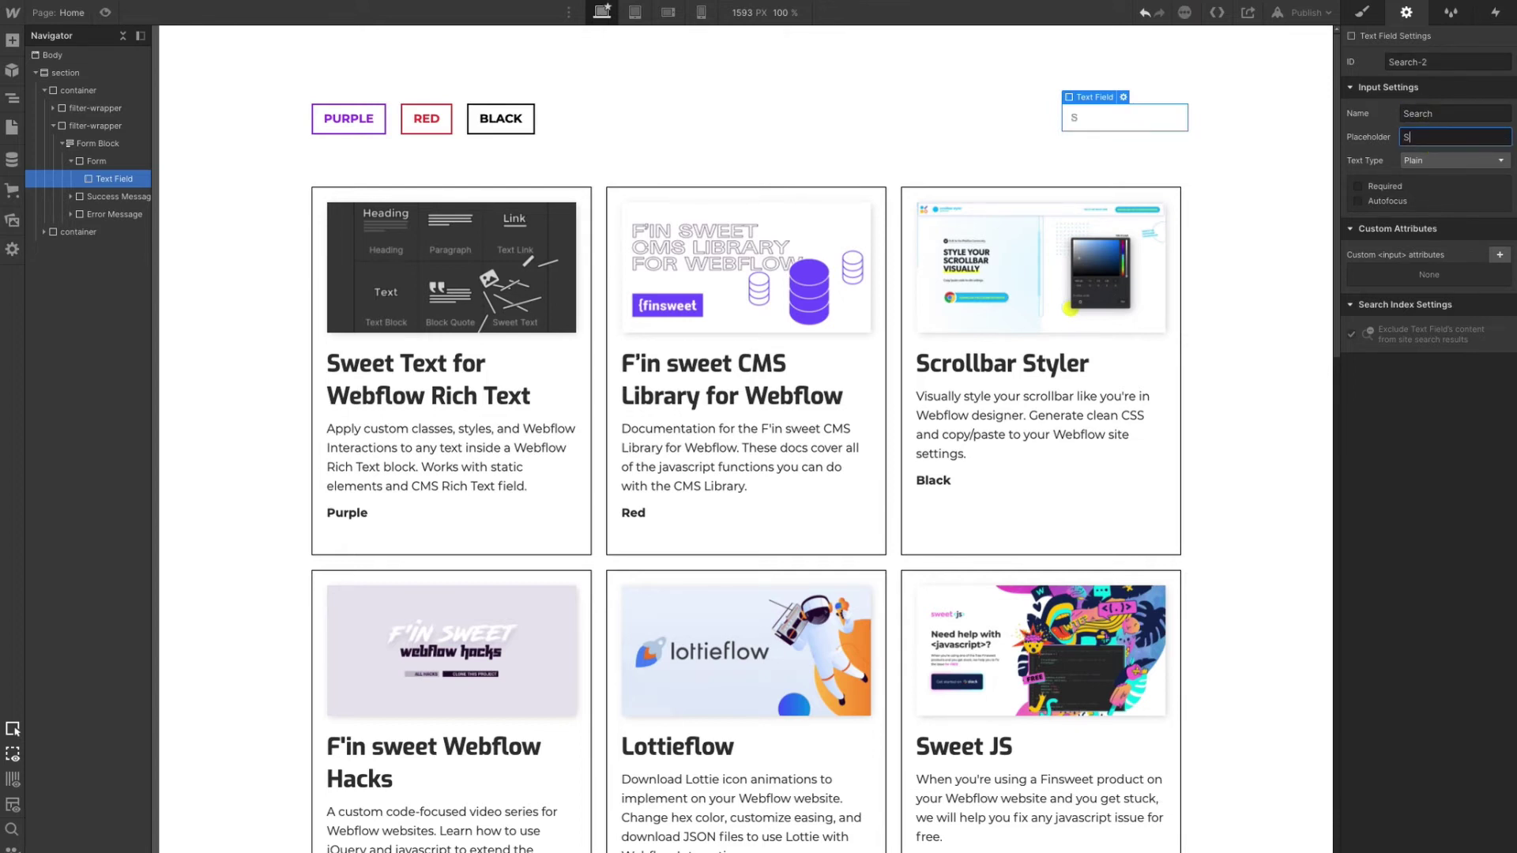
type("er by Search")
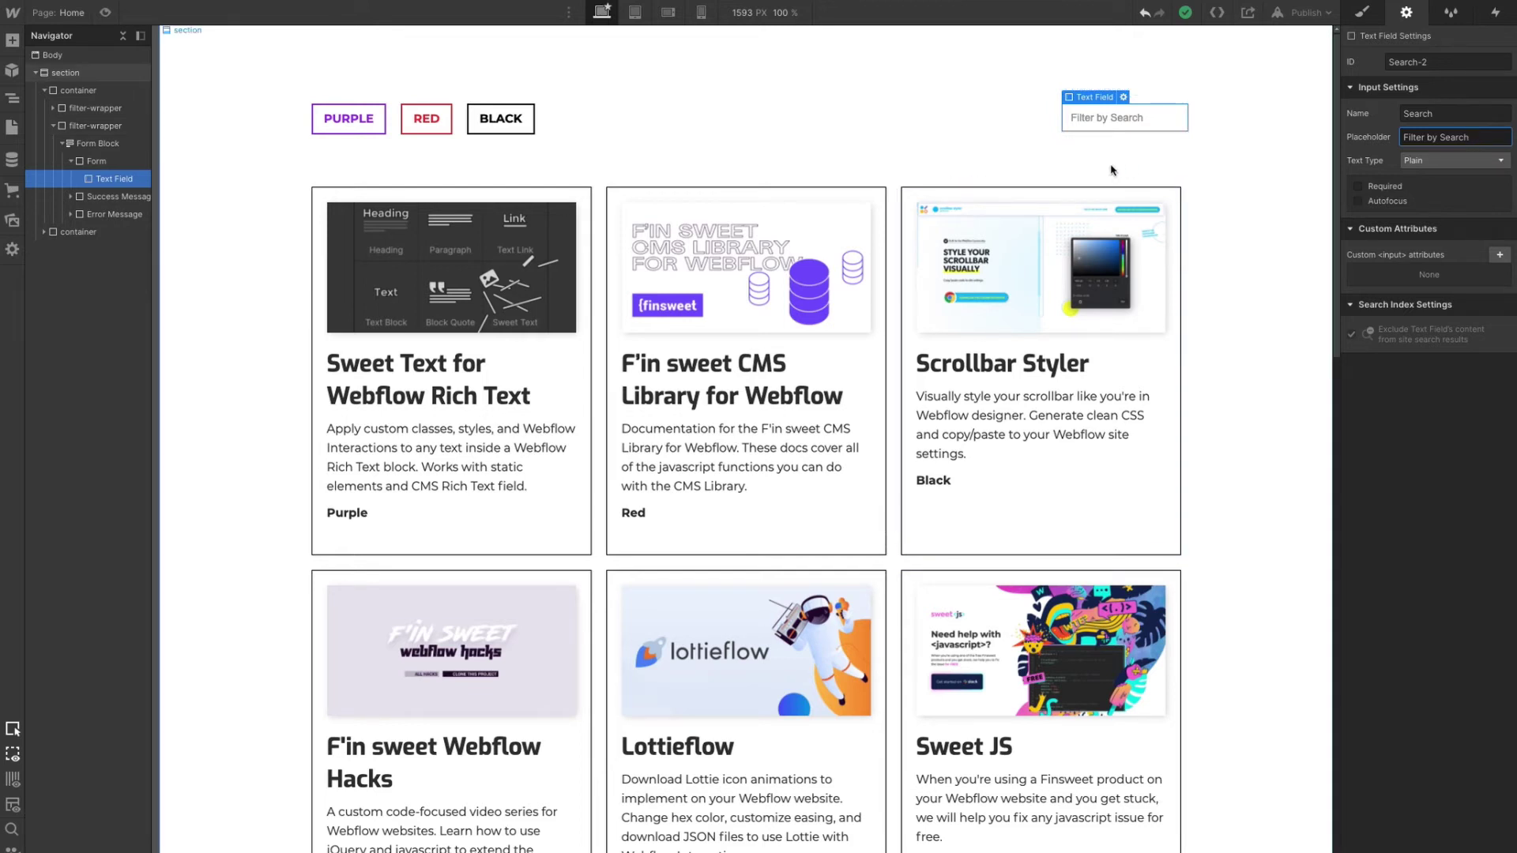
left_click(1498, 256)
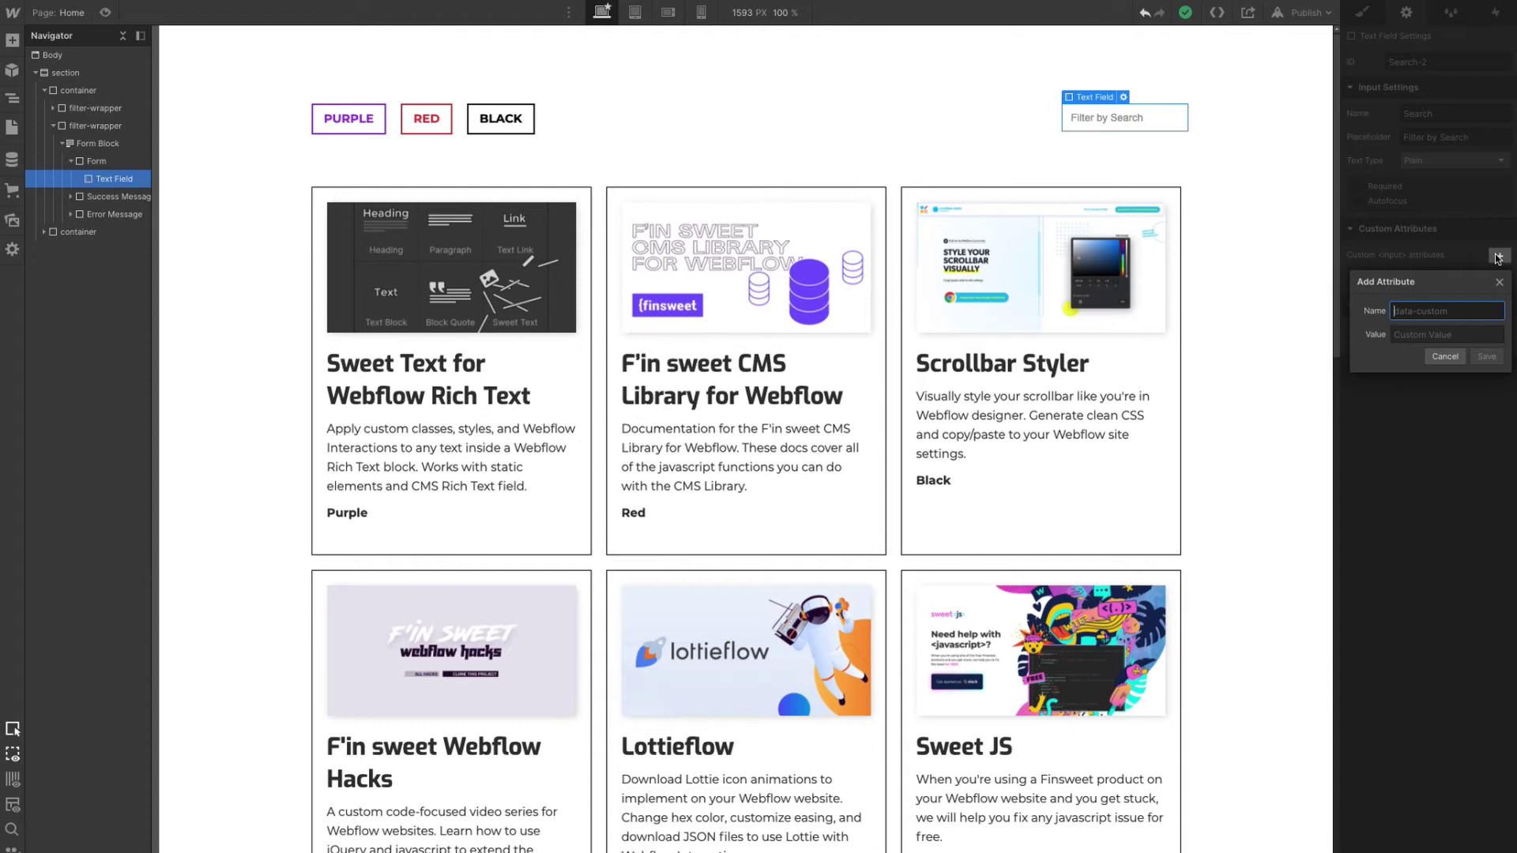
Save a custom attribute named filter-by with value * on the Search field
type("filter-by")
key("Tab")
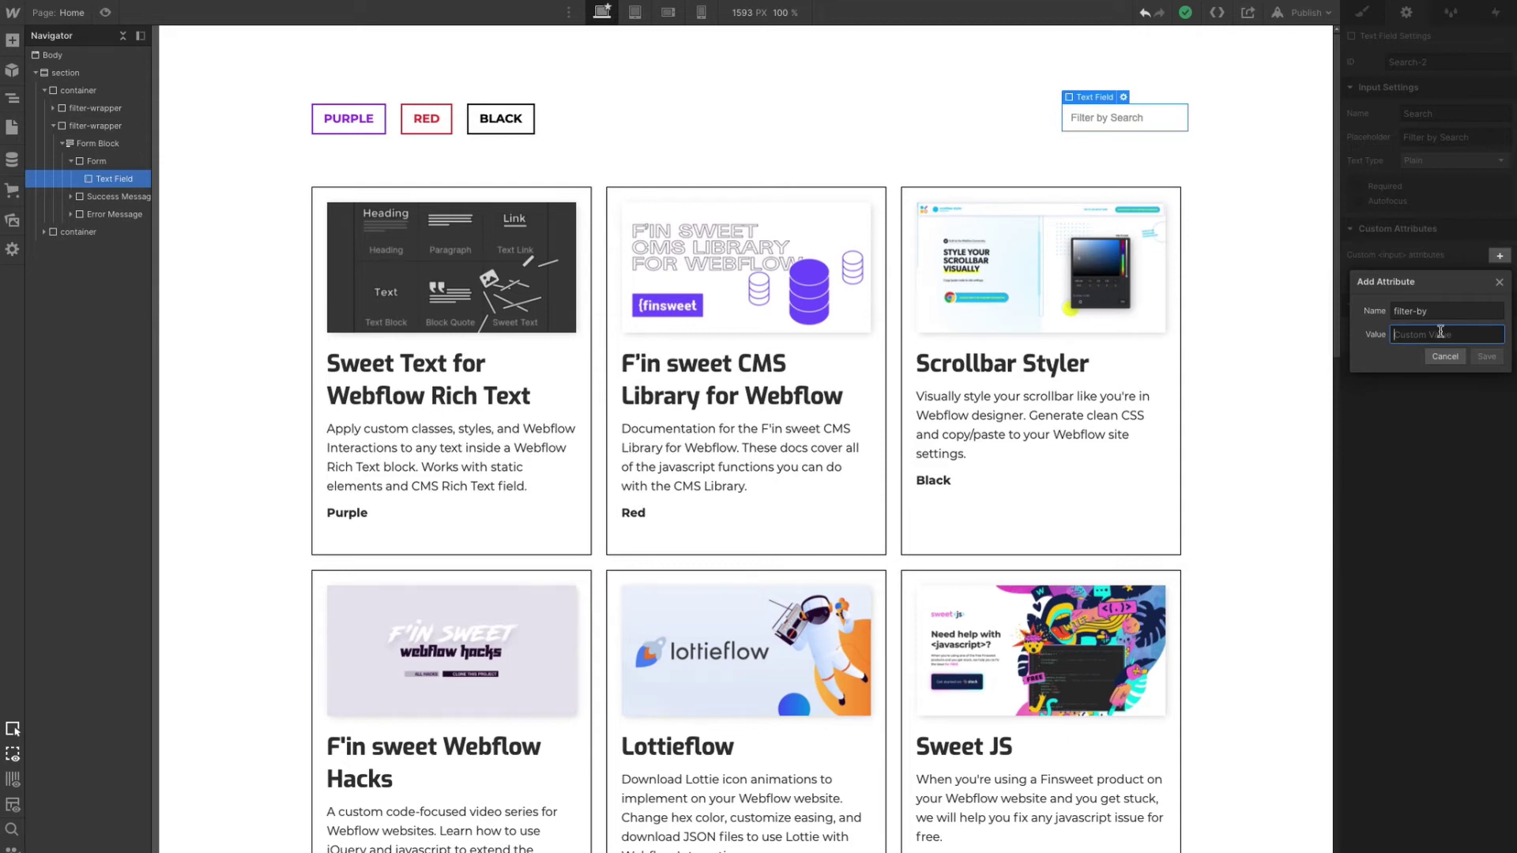
type("*")
left_click(1486, 356)
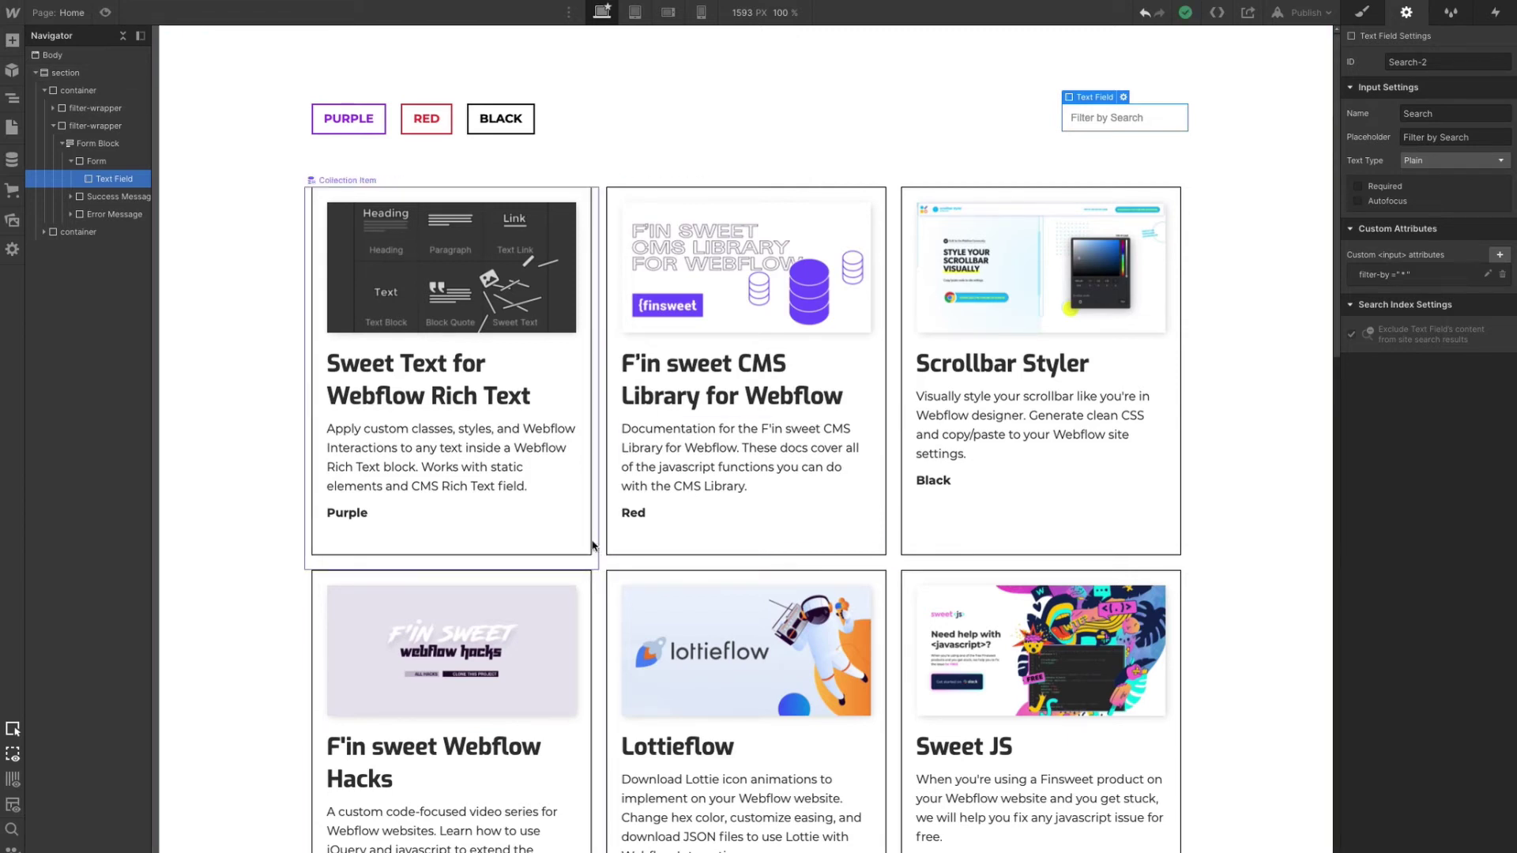
left_click(1005, 115)
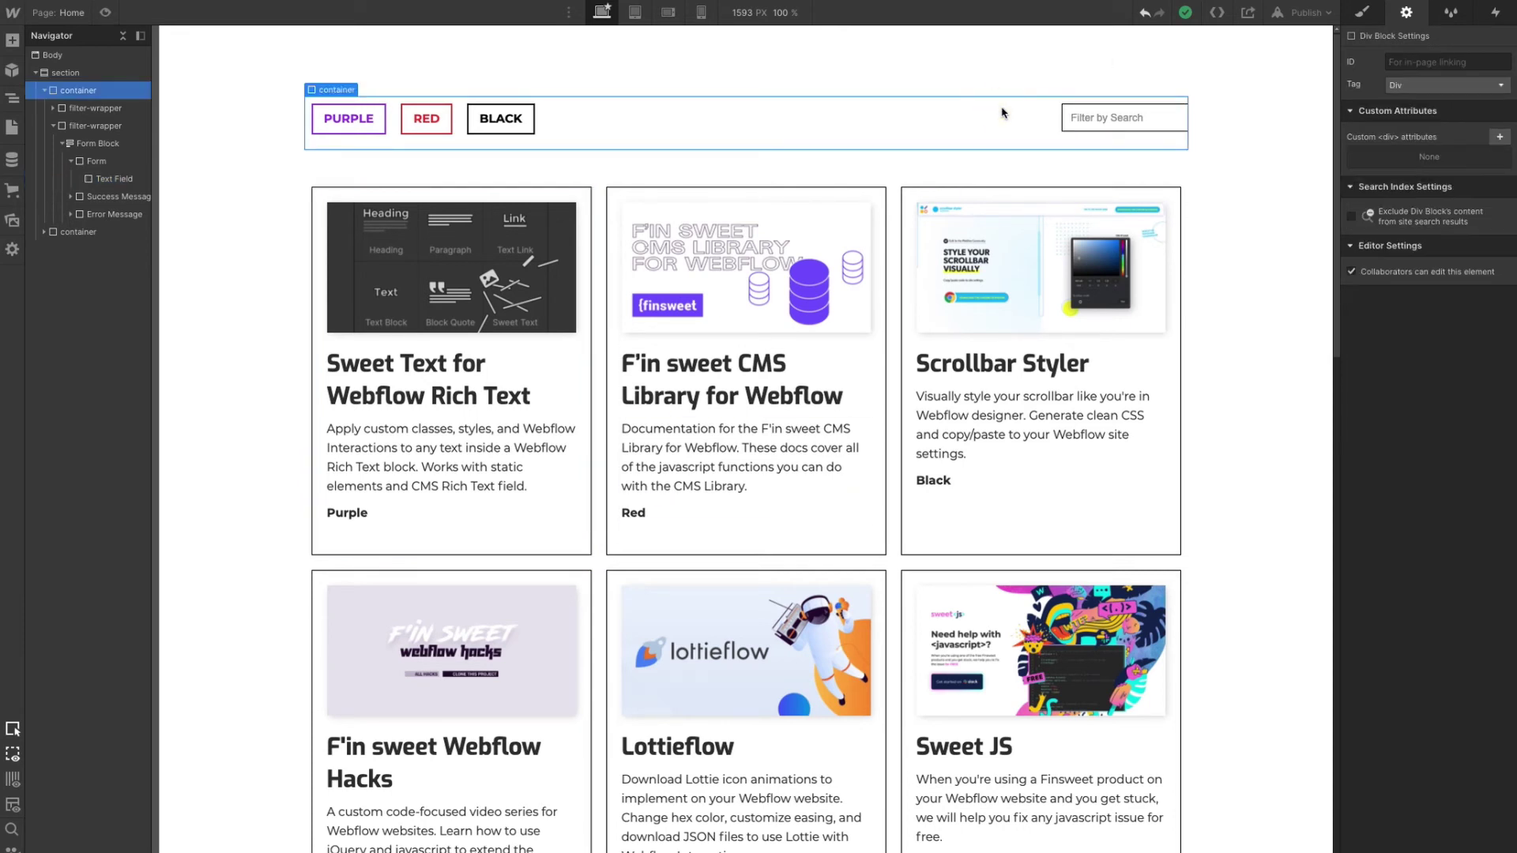
Set the Search field's font to Montserrat at 16 px
left_click(1362, 11)
scroll(1472, 507, "down", 1)
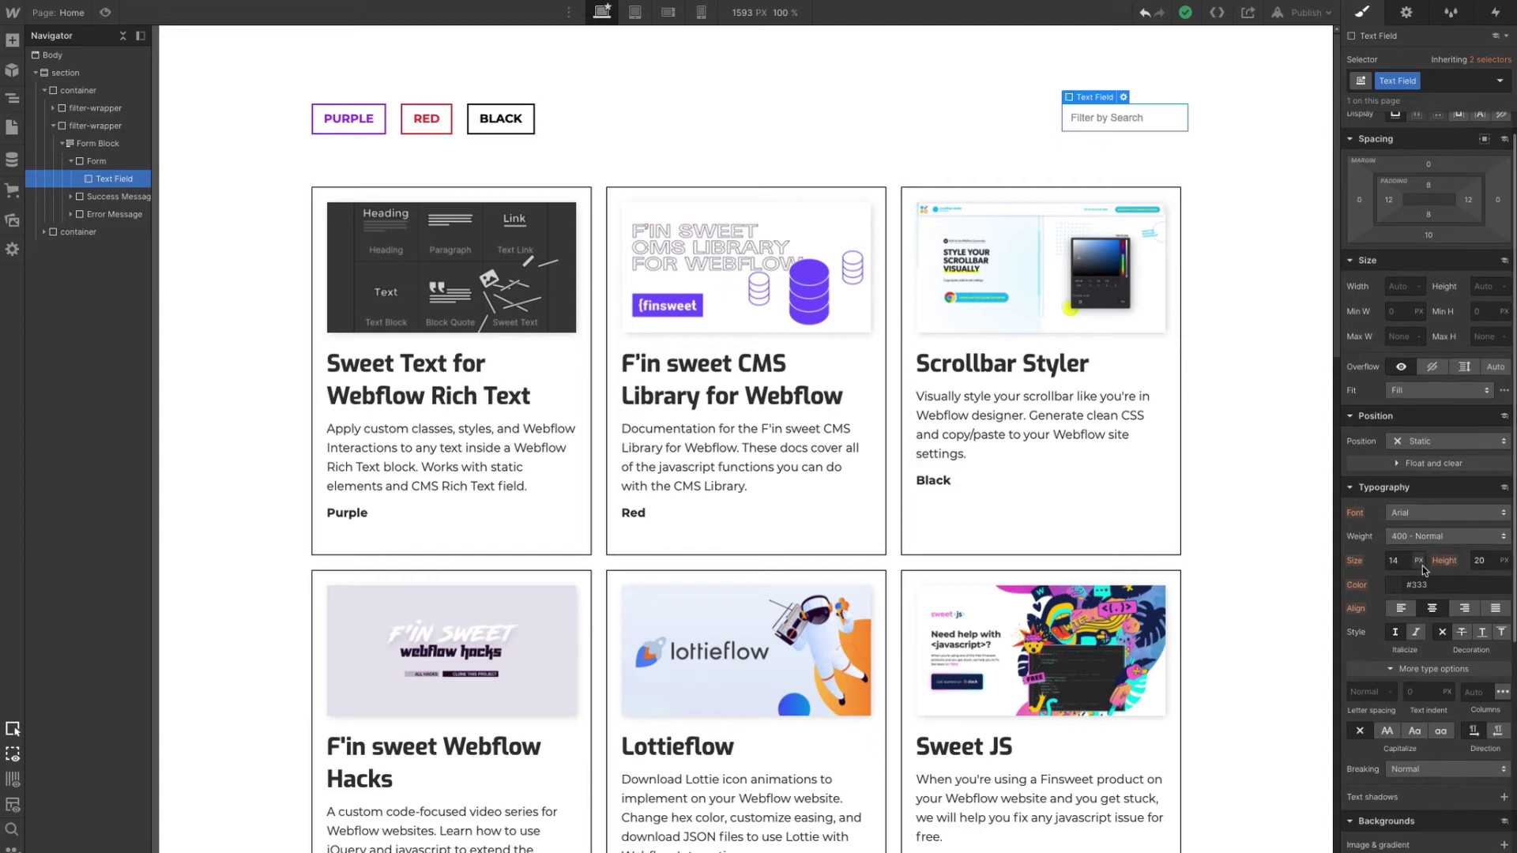
left_click(1438, 512)
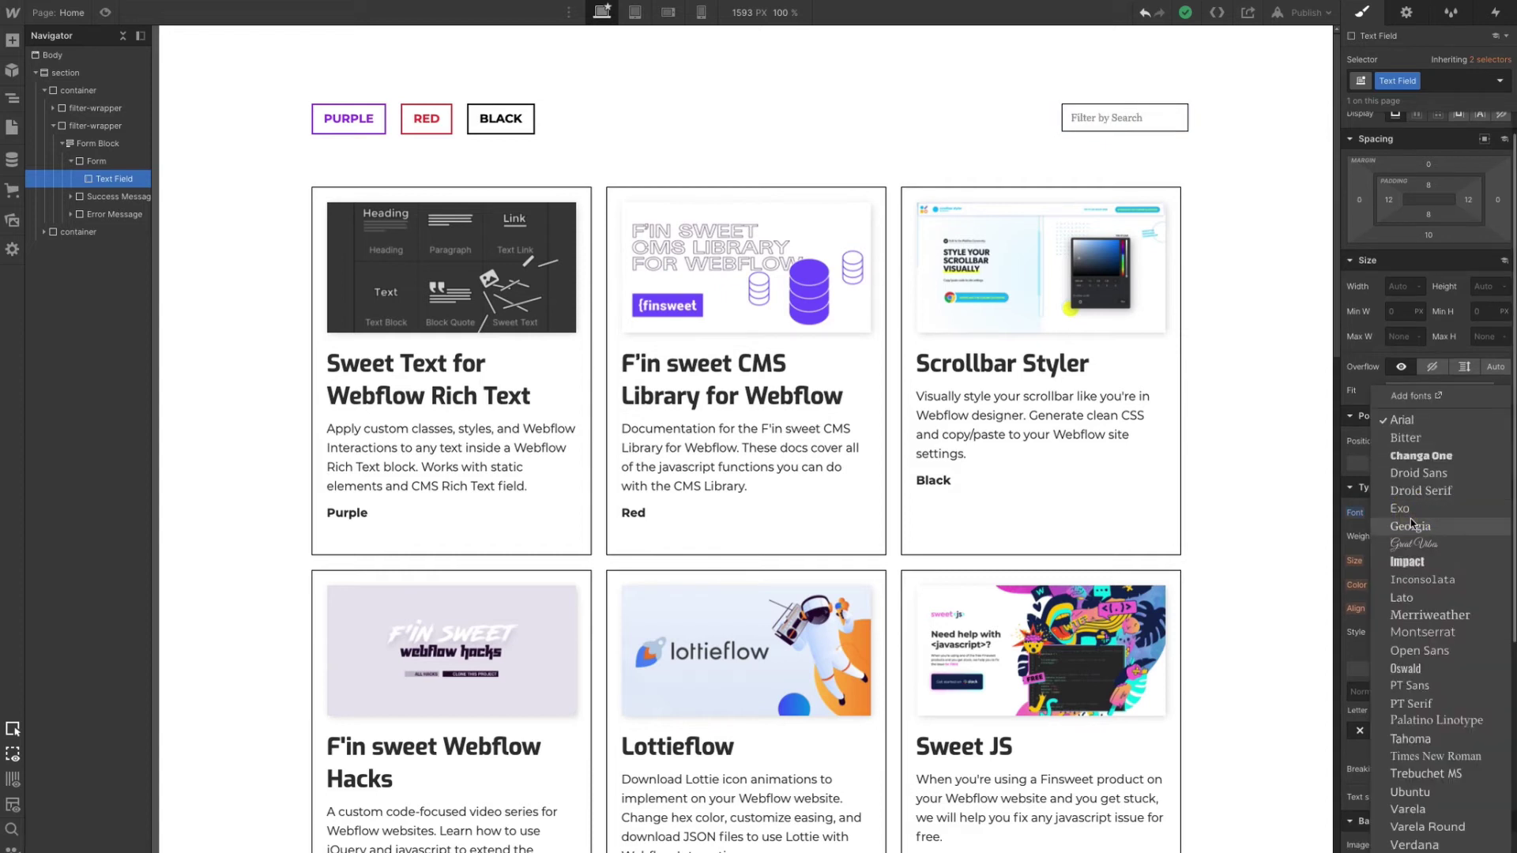
left_click(1440, 632)
left_click(1408, 562)
type("16")
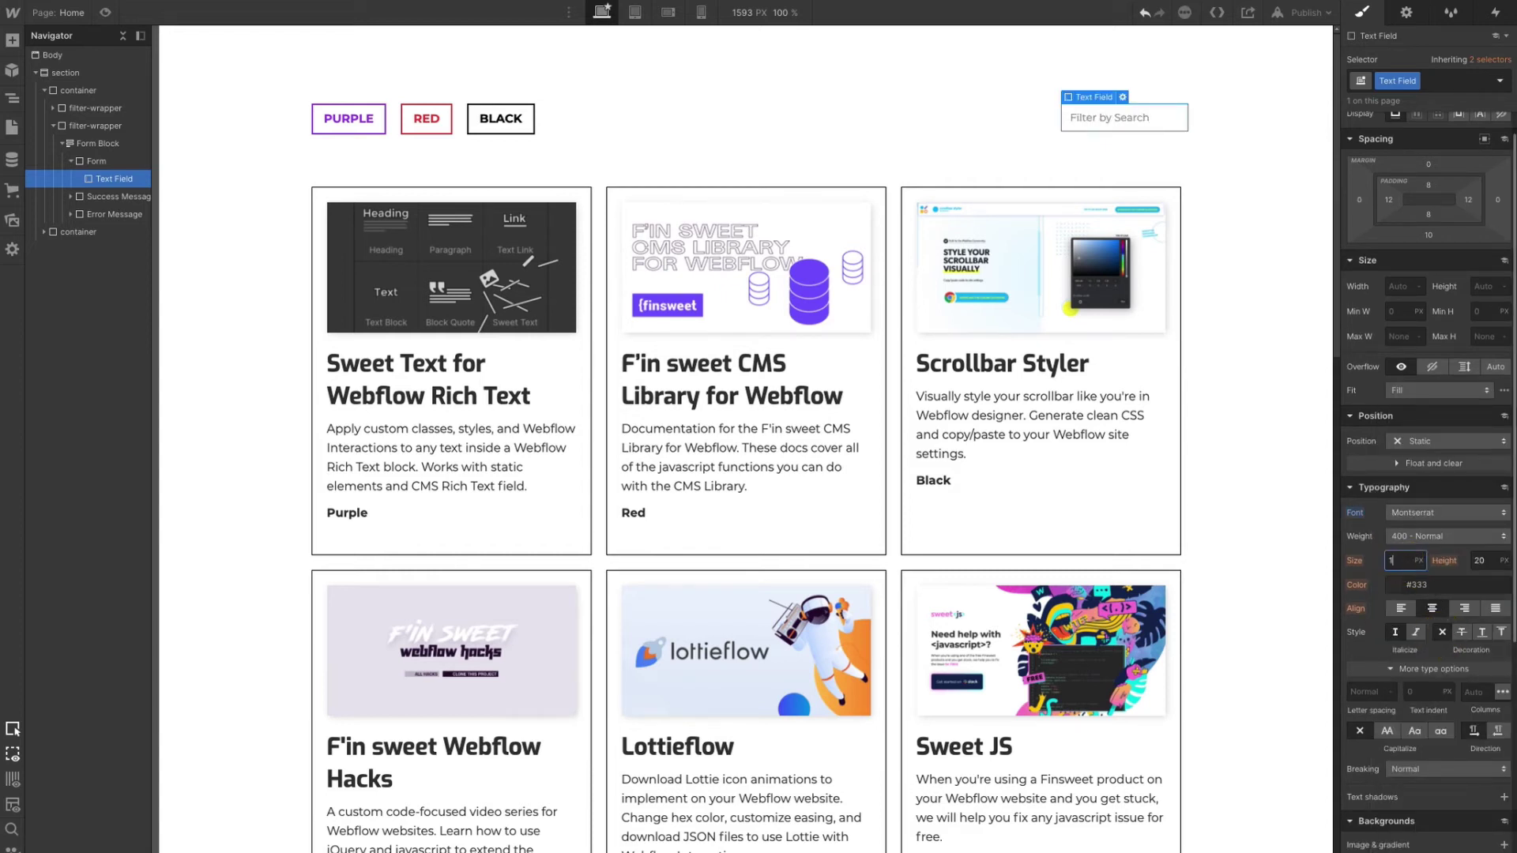
left_click(1009, 122)
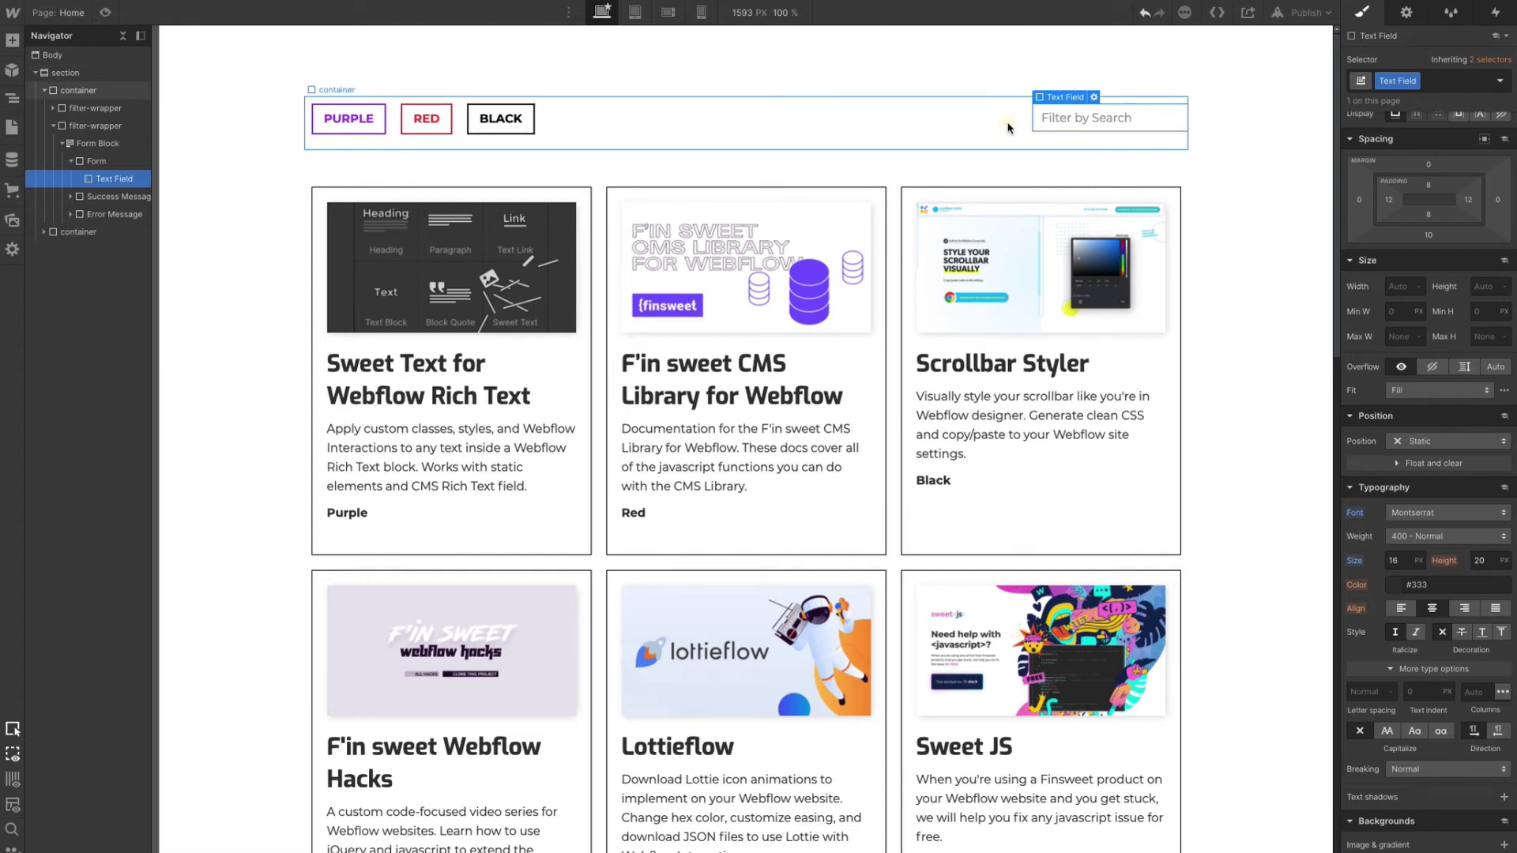
Set the bottom margin to 0 on both the text field and the Form Block
left_click(1048, 125)
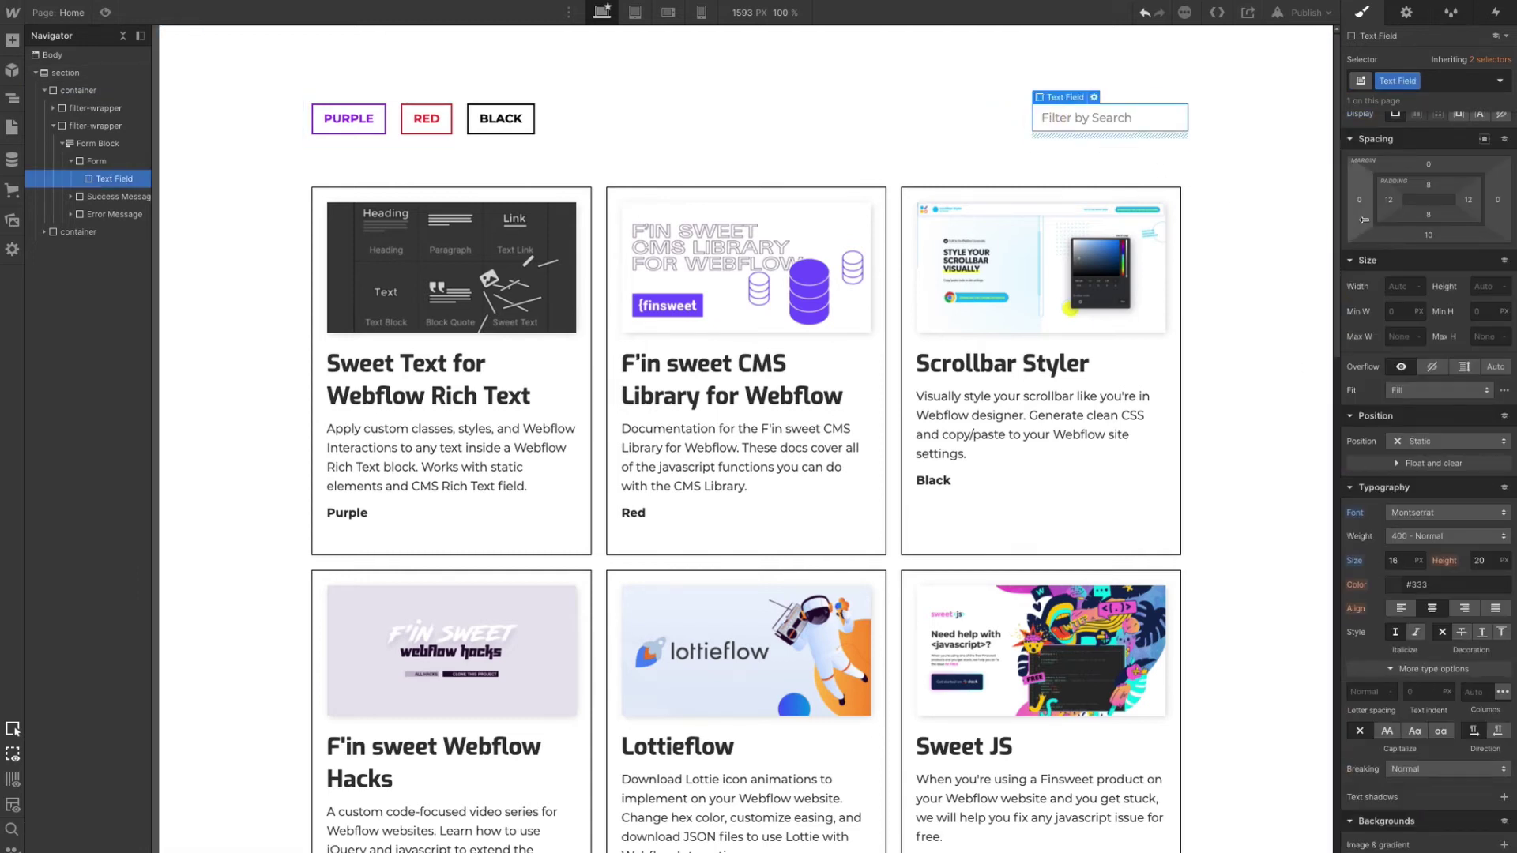
left_click(1428, 235)
type("0")
key("Return")
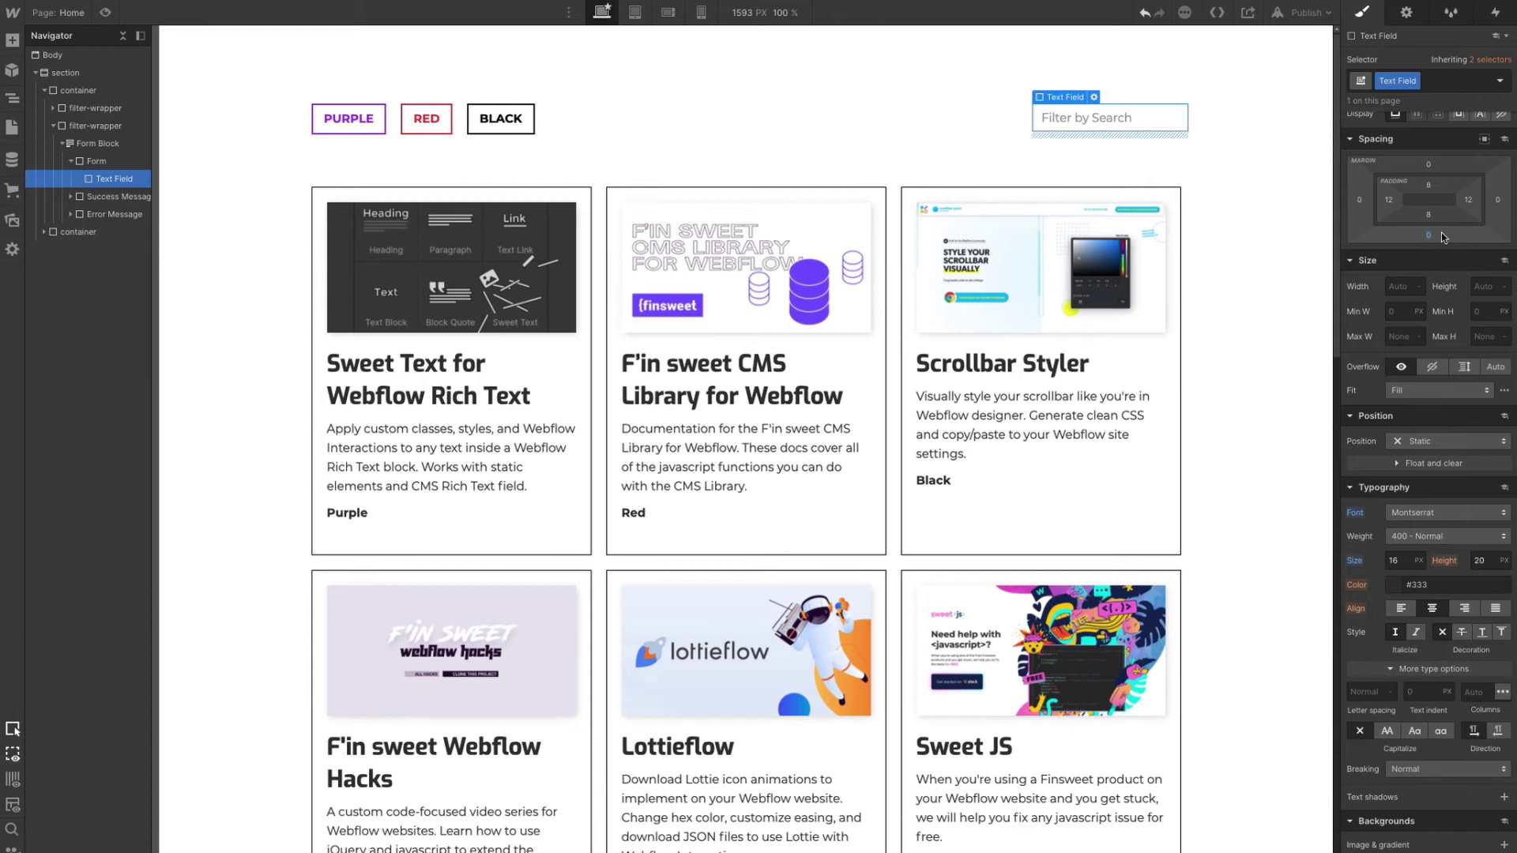
left_click(95, 160)
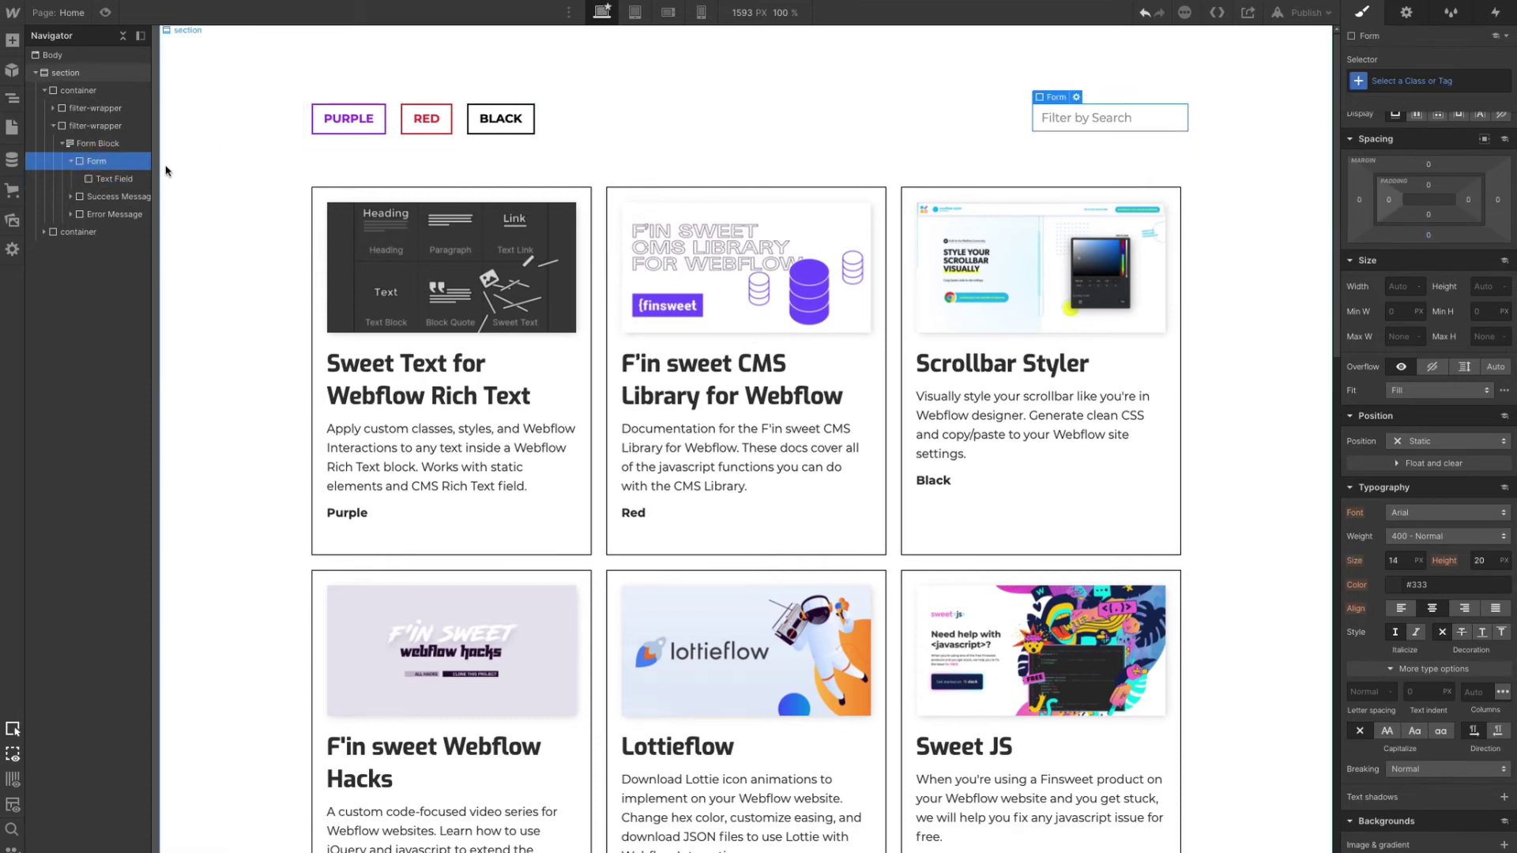
left_click(98, 143)
left_click(1429, 235)
type("0")
key("Return")
left_click(888, 130)
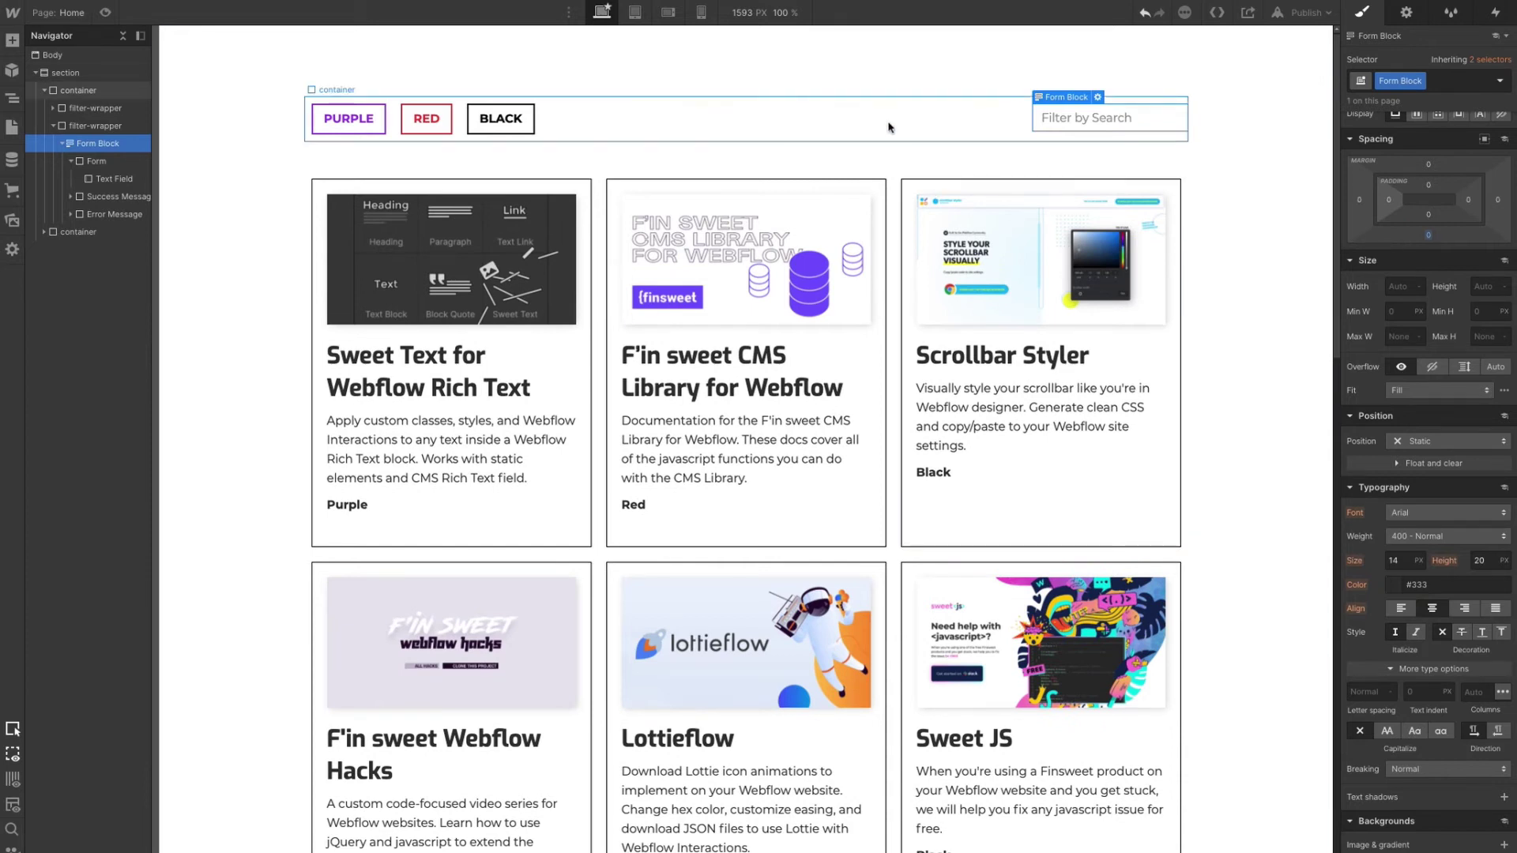
Publish to the selected webflow.io domain and open the live link
left_click(1295, 14)
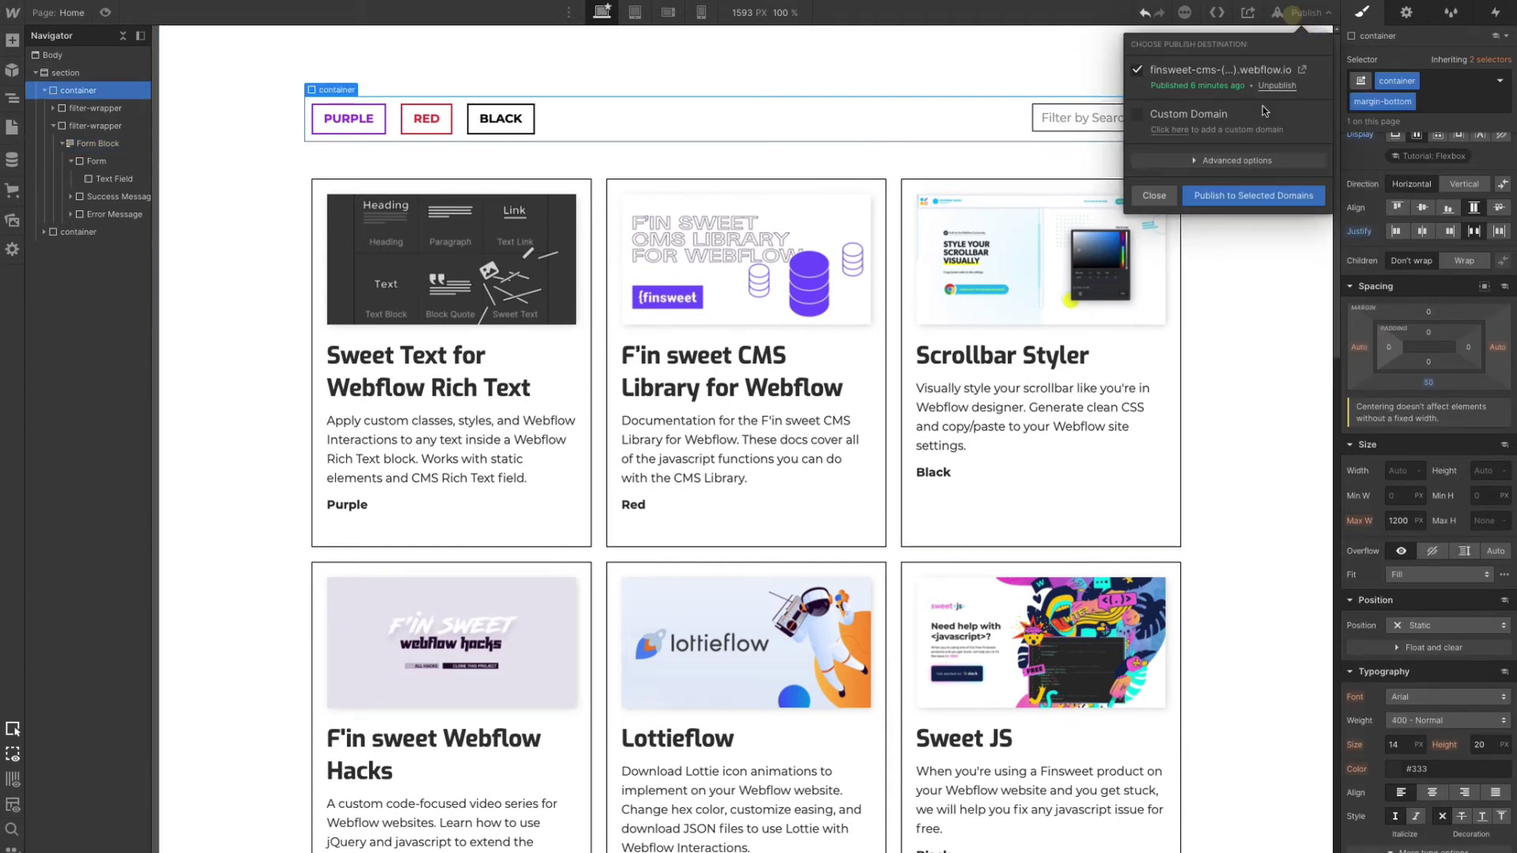
left_click(1247, 197)
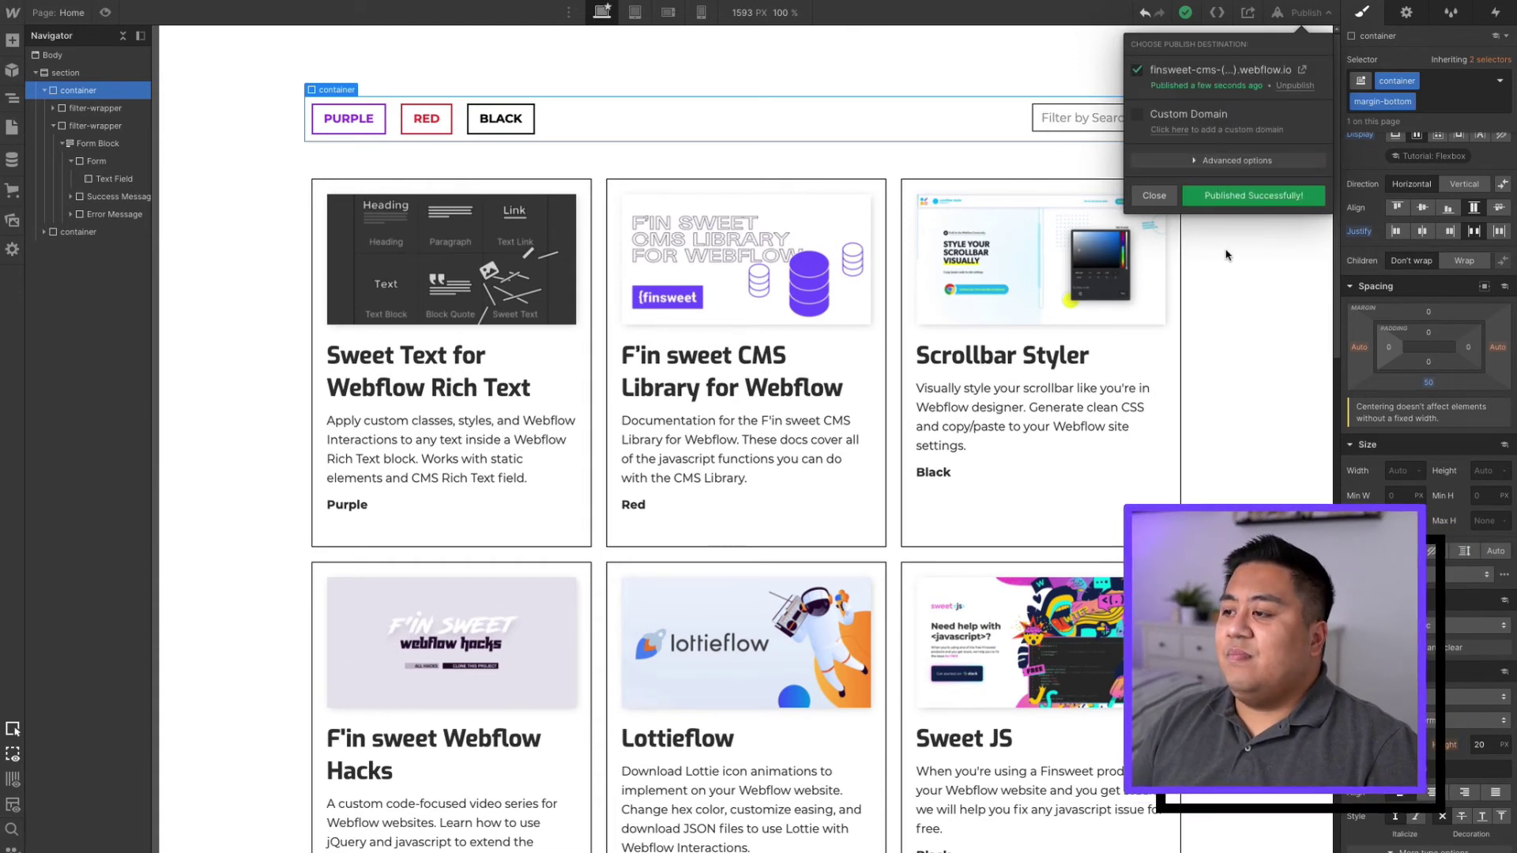
left_click(1304, 74)
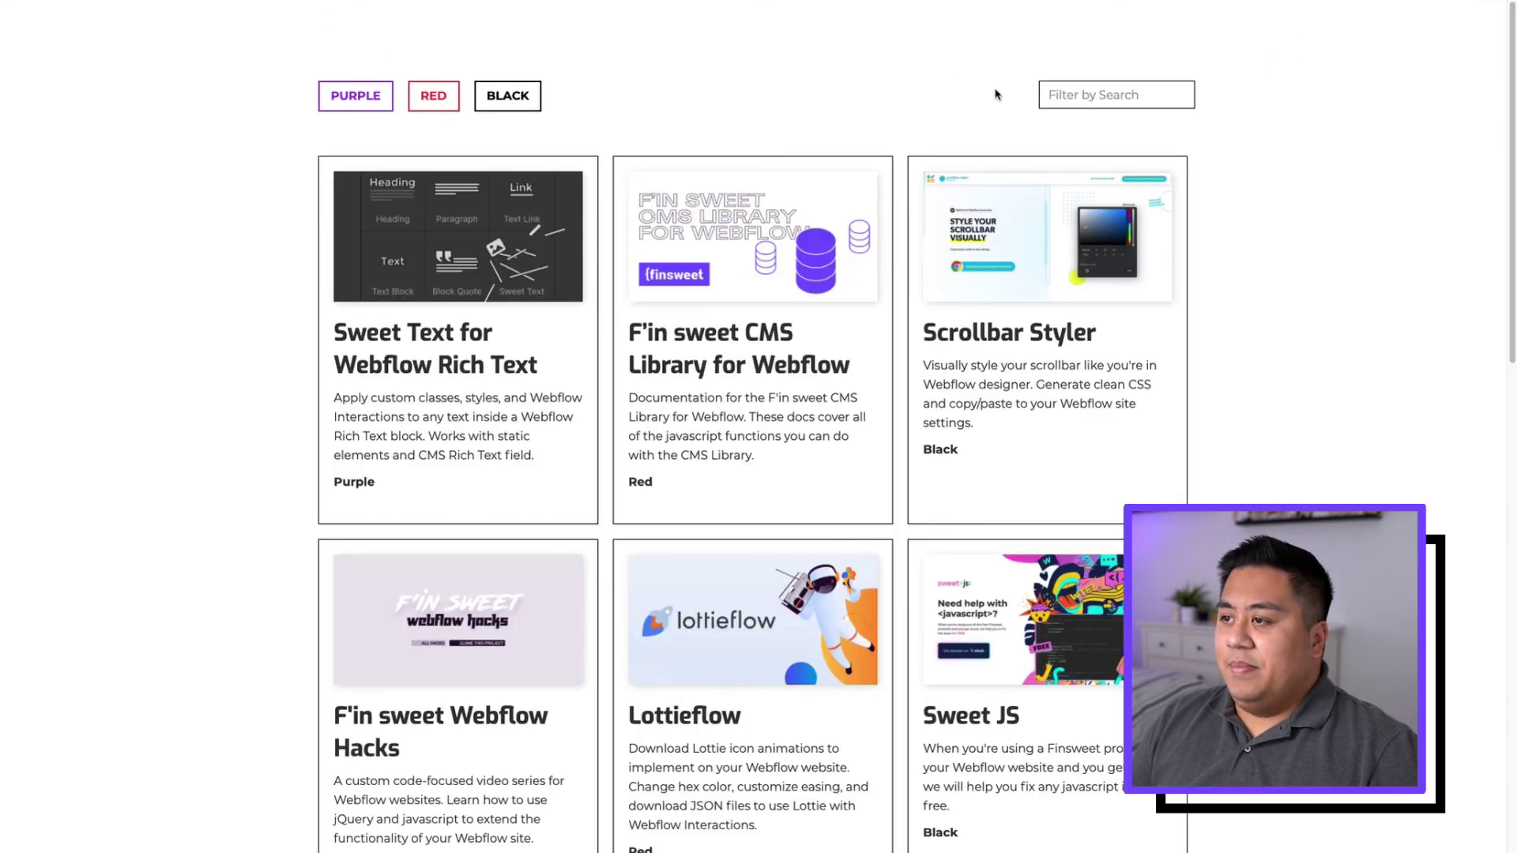
Search 'sweet' in the Filter by Search box and check the filtered cards
left_click(1081, 97)
type("sweet")
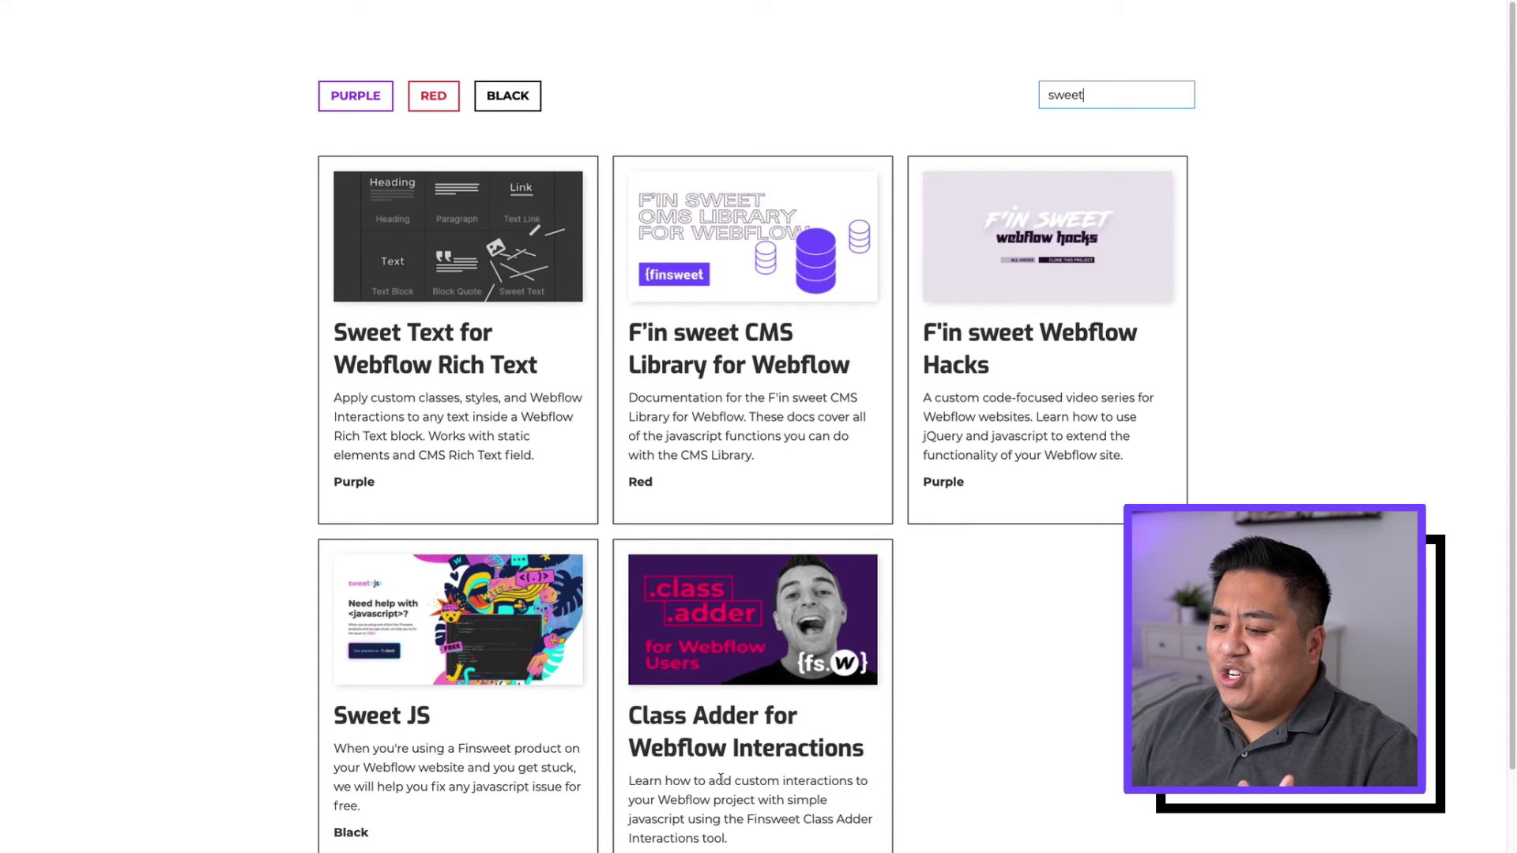
scroll(722, 783, "down", 1)
left_click(766, 780)
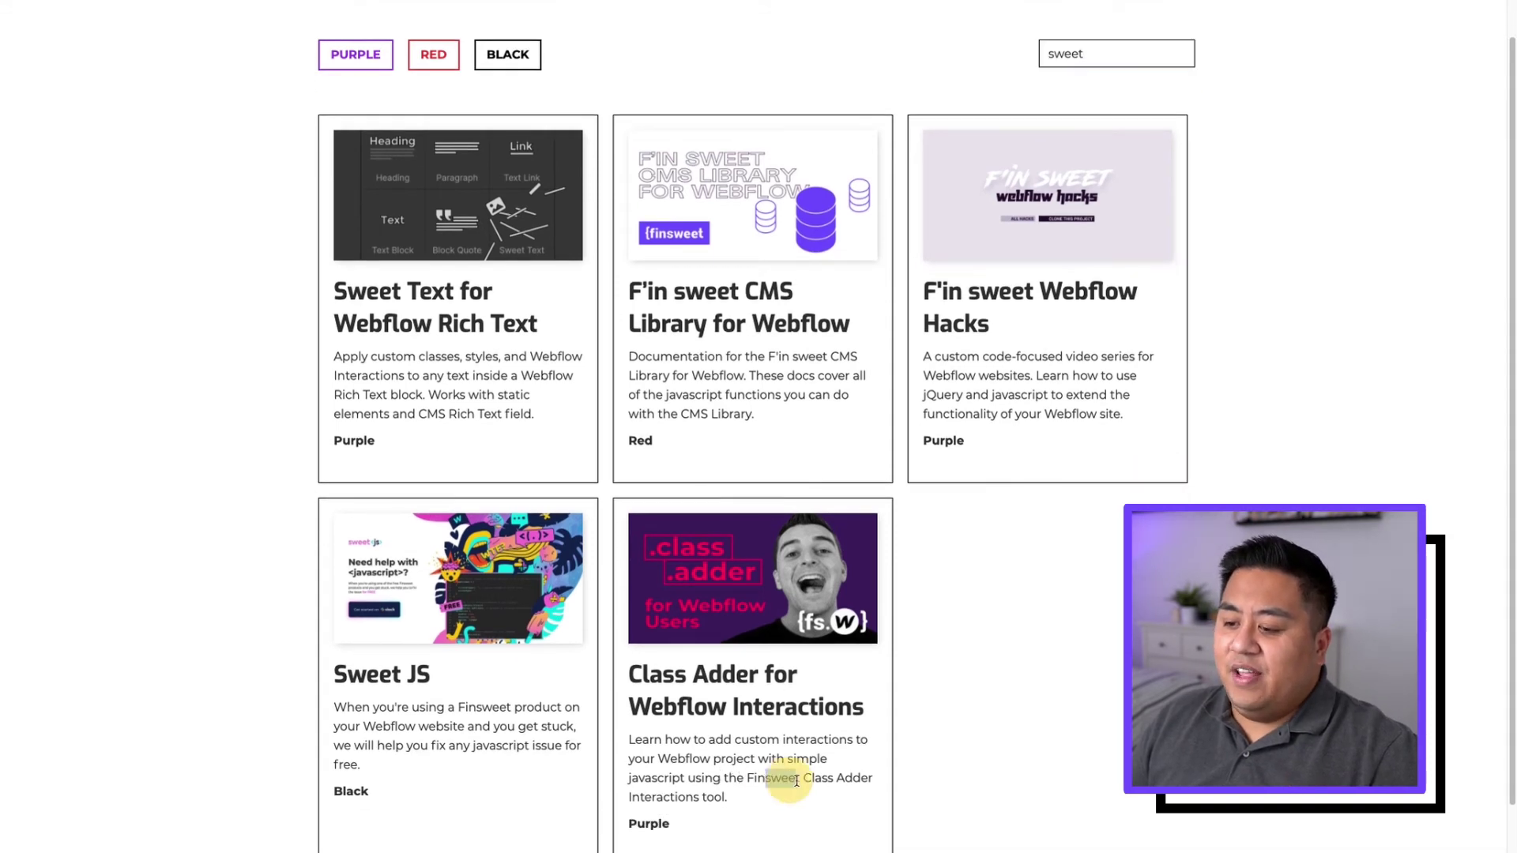
double_click(1070, 49)
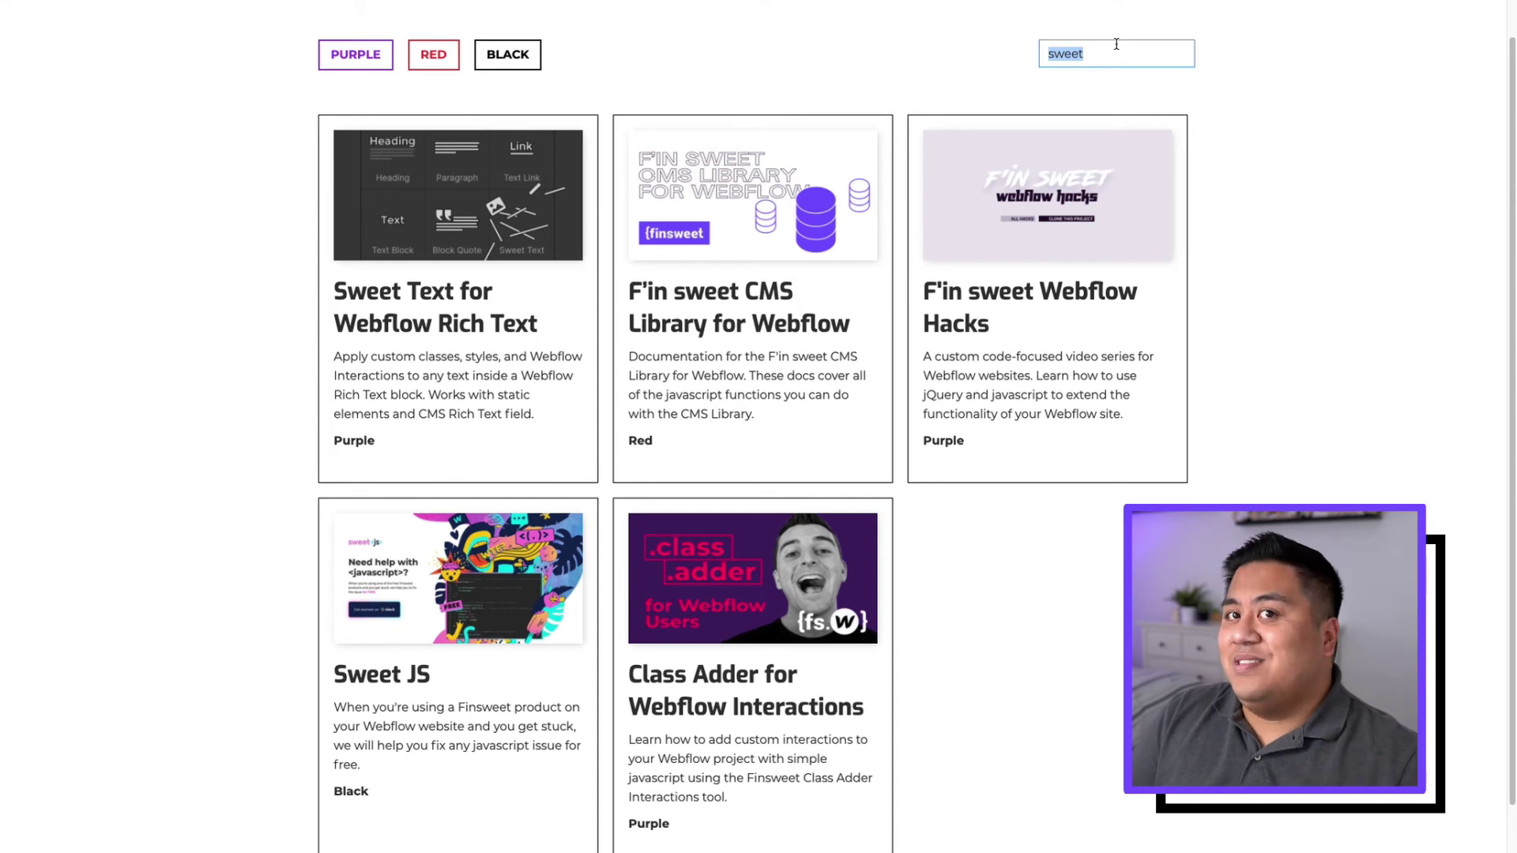
Search lion, cheetah and gorilla in turn, clearing each, then return to the Designer
type("lion")
key("BackSpace")
key("BackSpace")
key("BackSpace")
key("BackSpace")
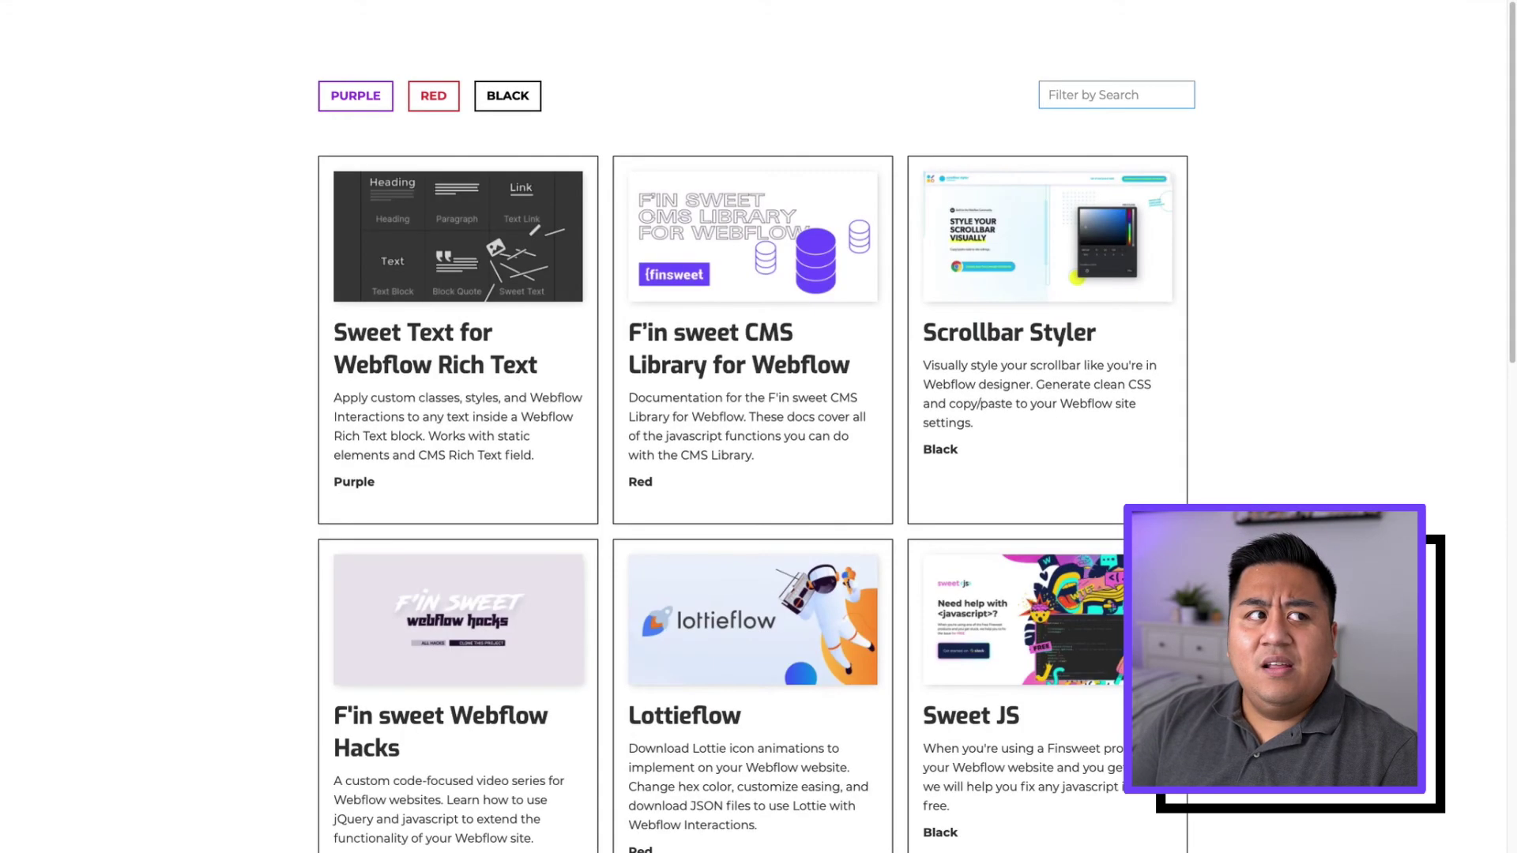
type("cheetah")
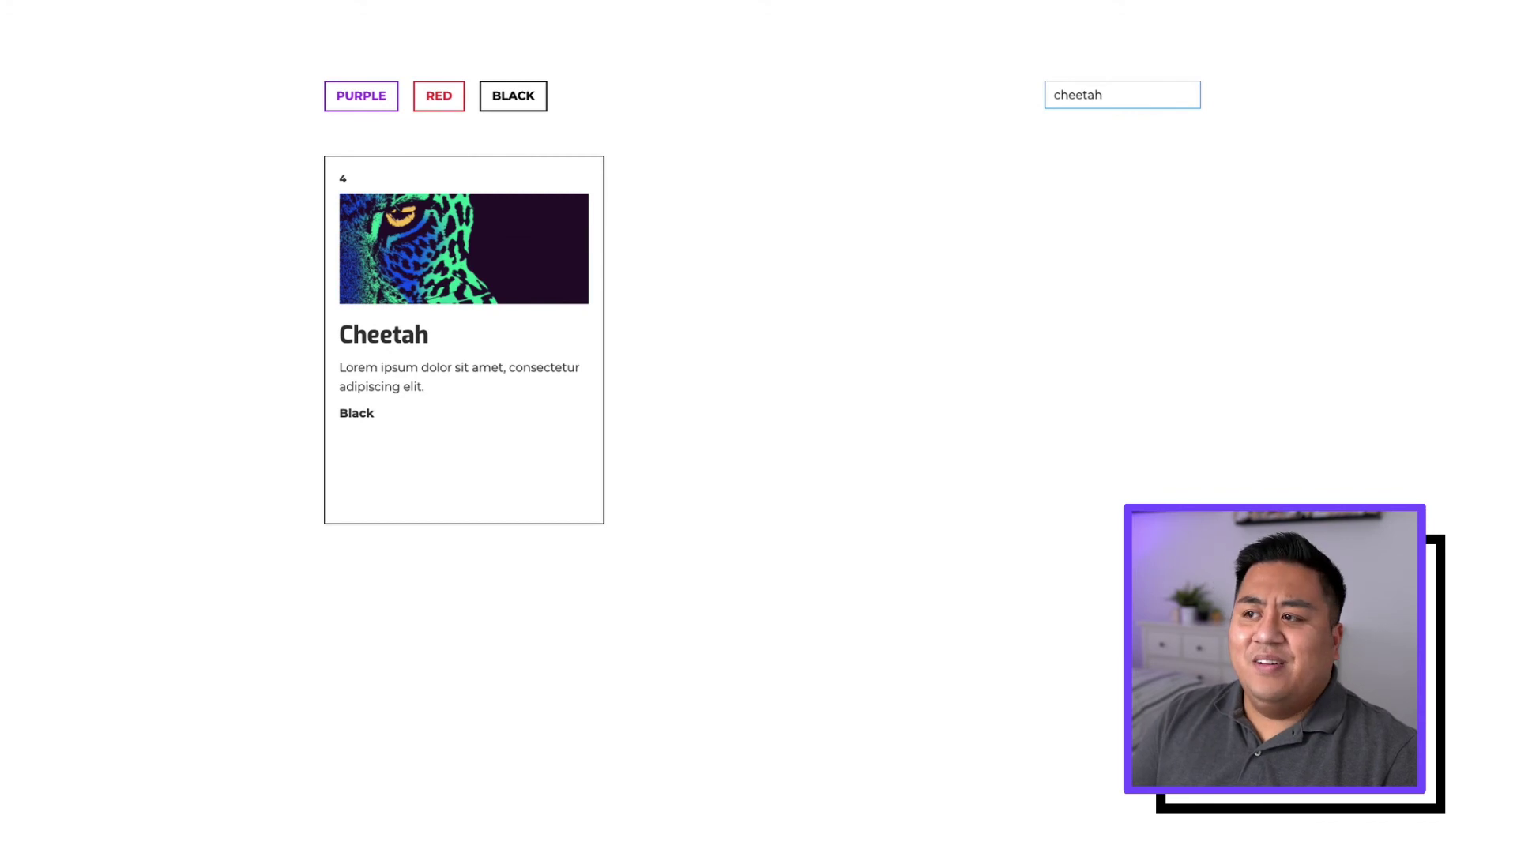
key("BackSpace")
key("BackSpace")
key("BackSpace")
key("BackSpace")
key("BackSpace")
key("BackSpace")
key("BackSpace")
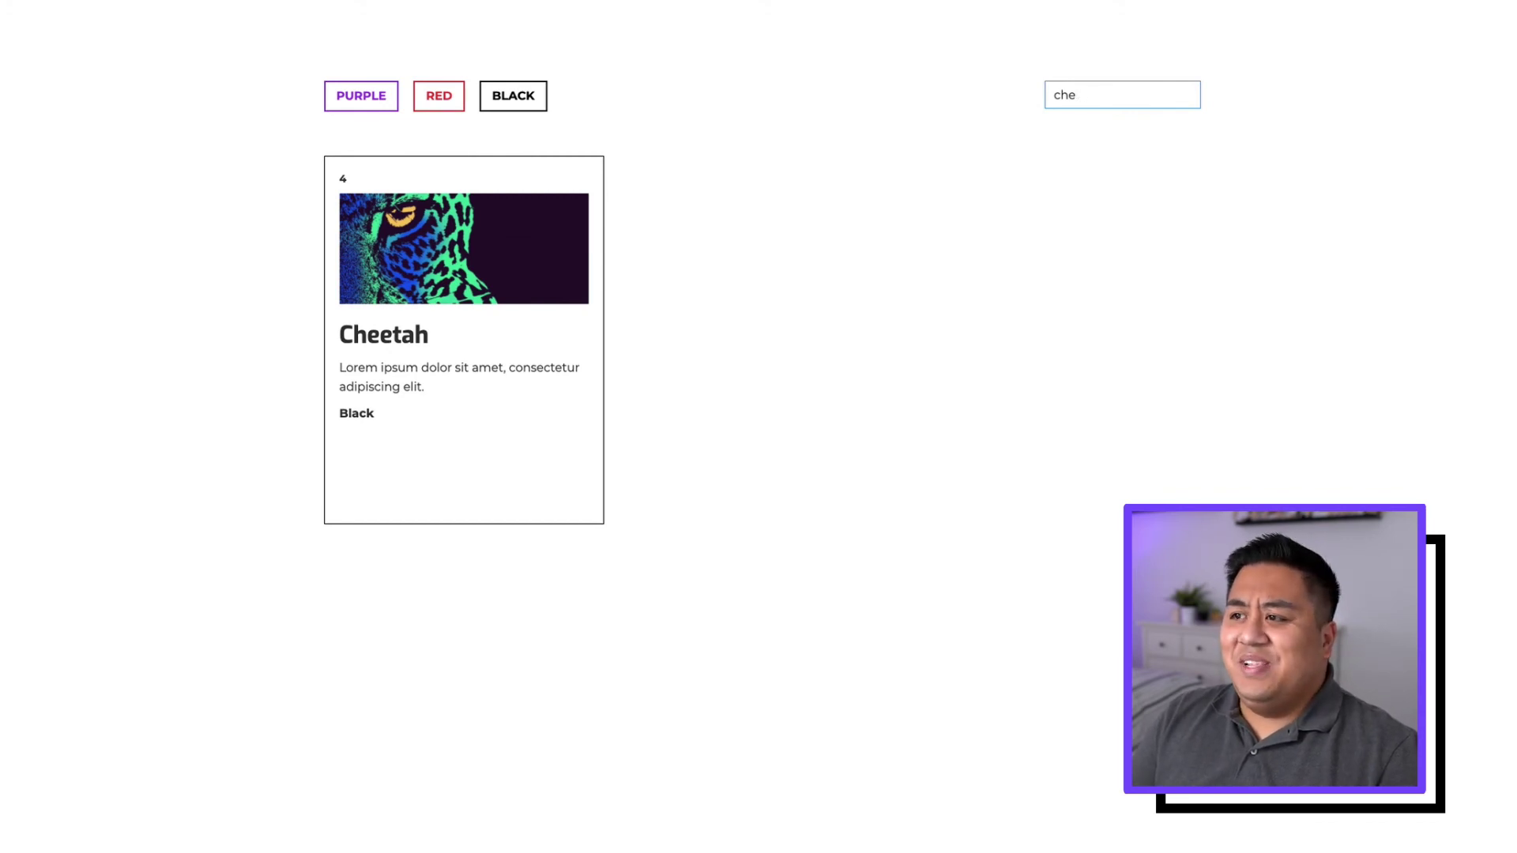
type("gorilla")
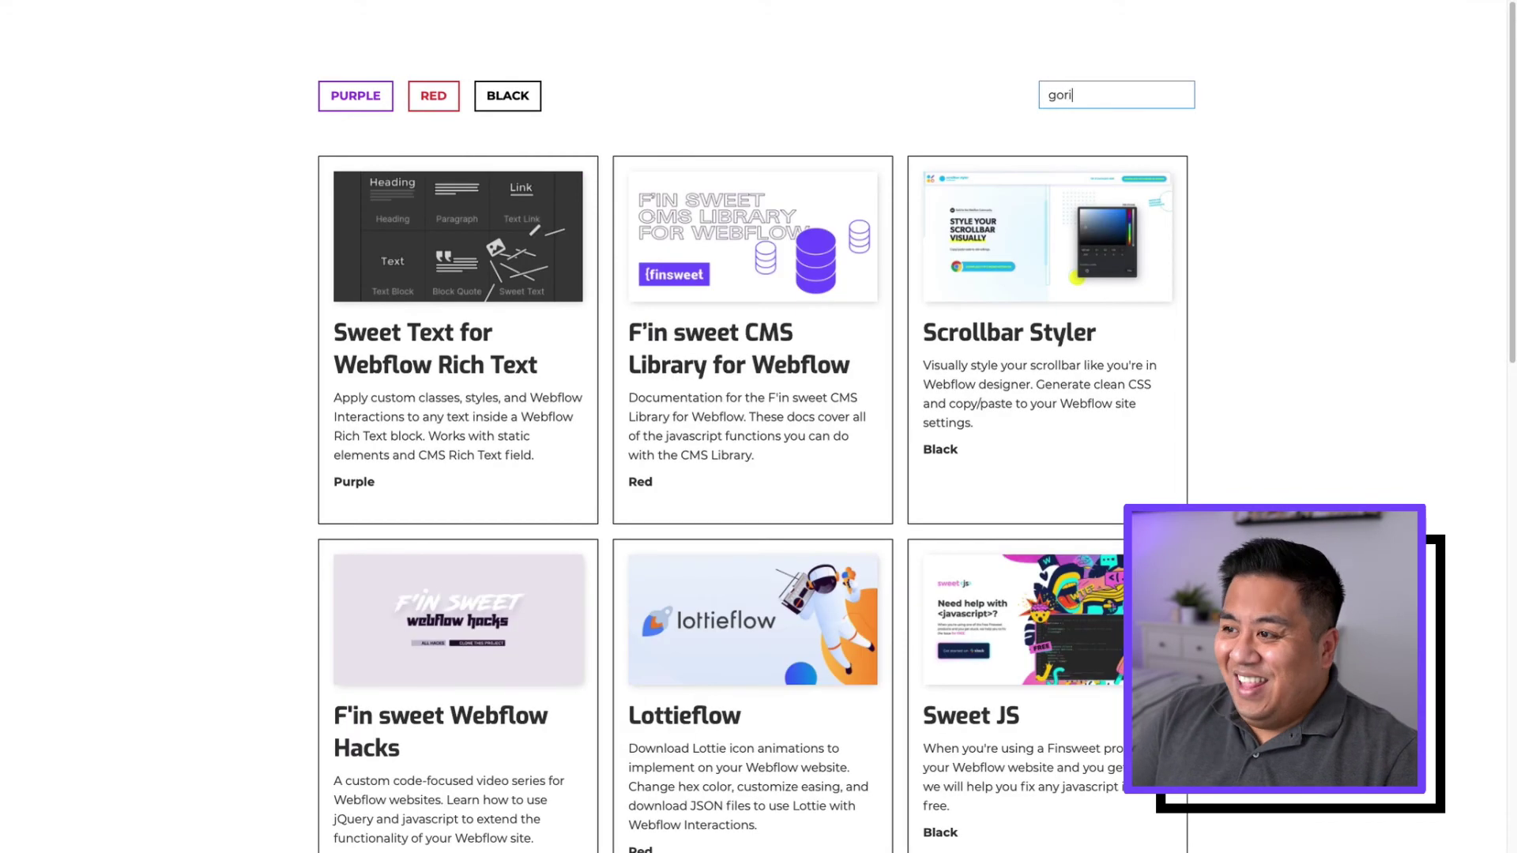
key("BackSpace")
key("BackSpace")
key("BackSpace")
key("BackSpace")
key("BackSpace")
key("BackSpace")
key("BackSpace")
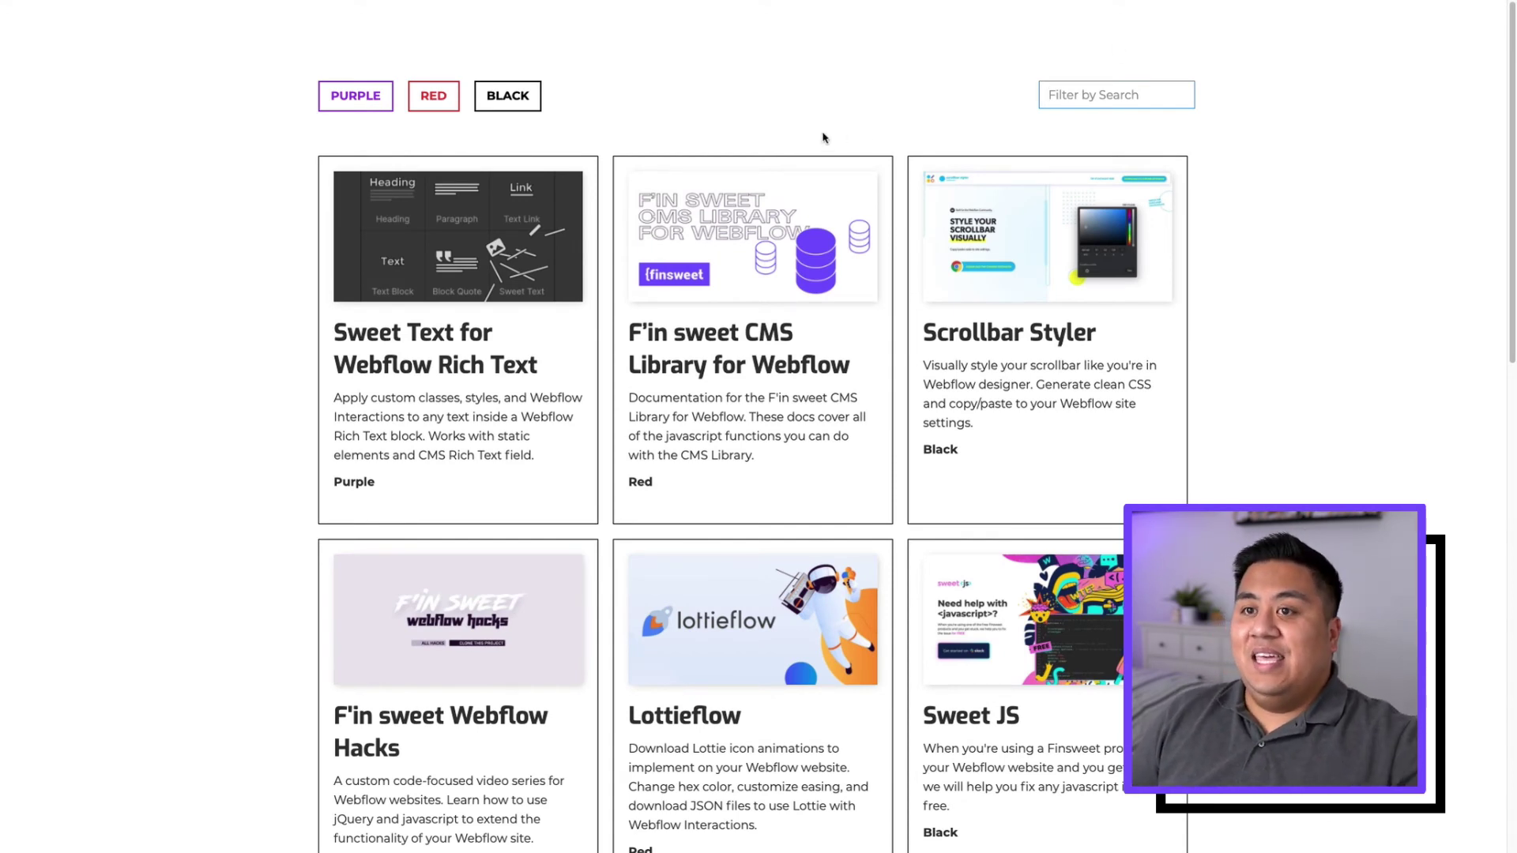
key("ctrl+shift+p")
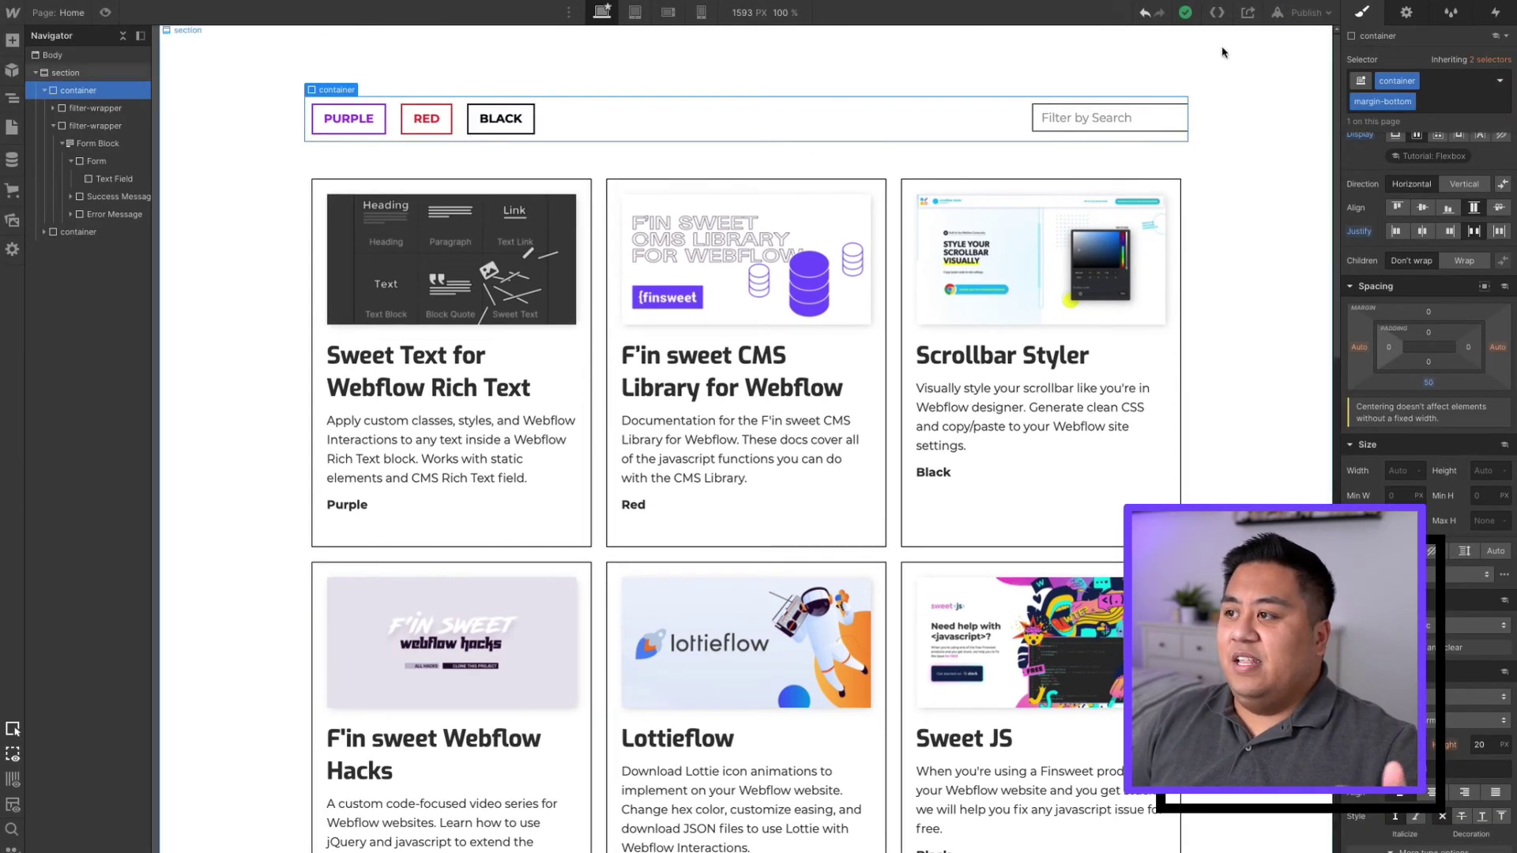
On the live site, try the Purple, Red and Black colour filters, then switch Black off
left_click(1320, 13)
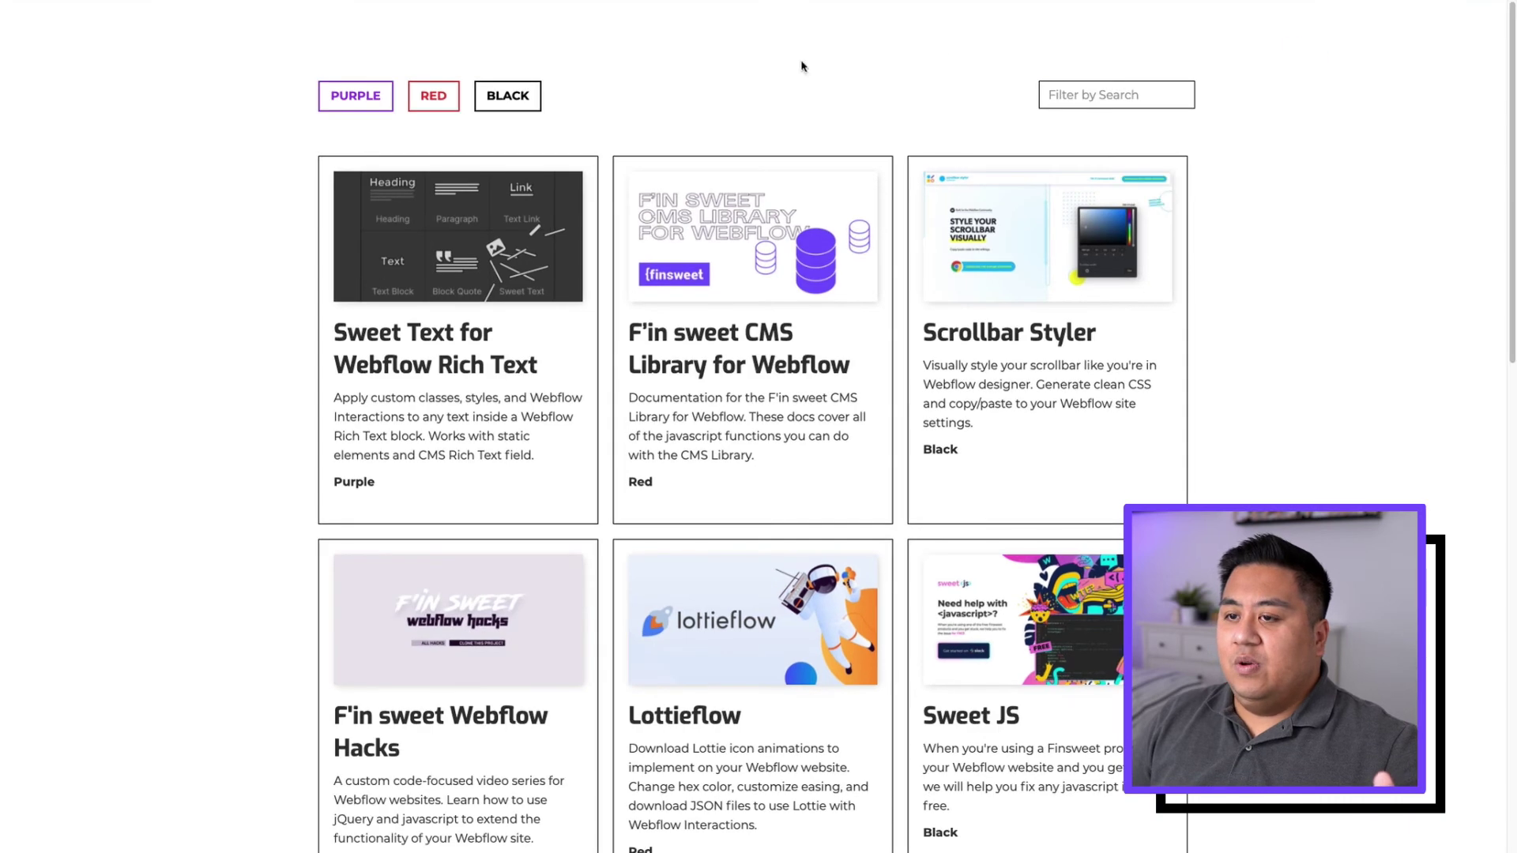
left_click(356, 96)
left_click(435, 113)
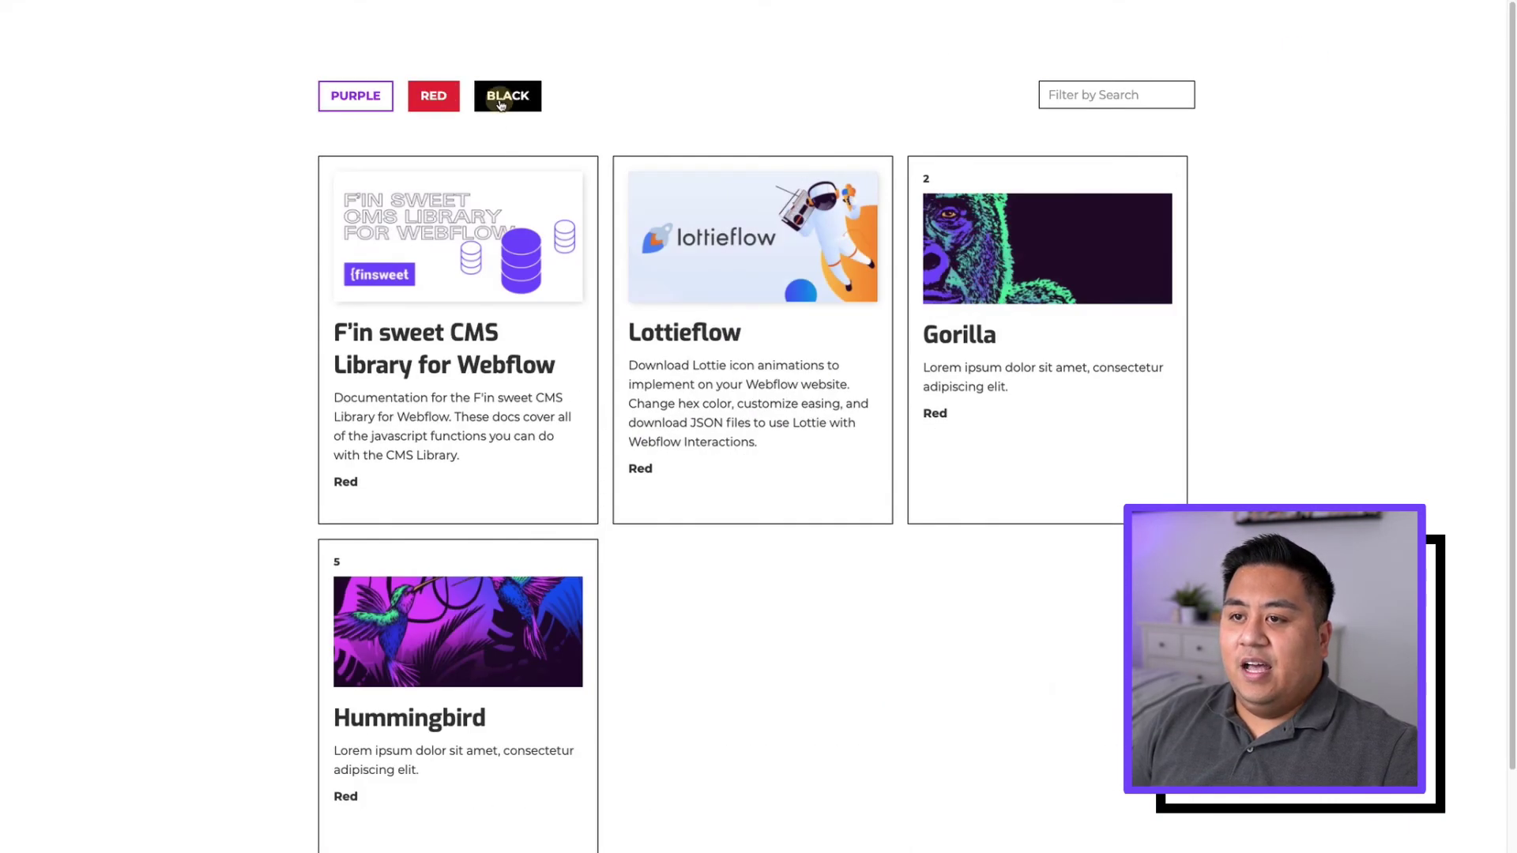
left_click(504, 101)
left_click(502, 103)
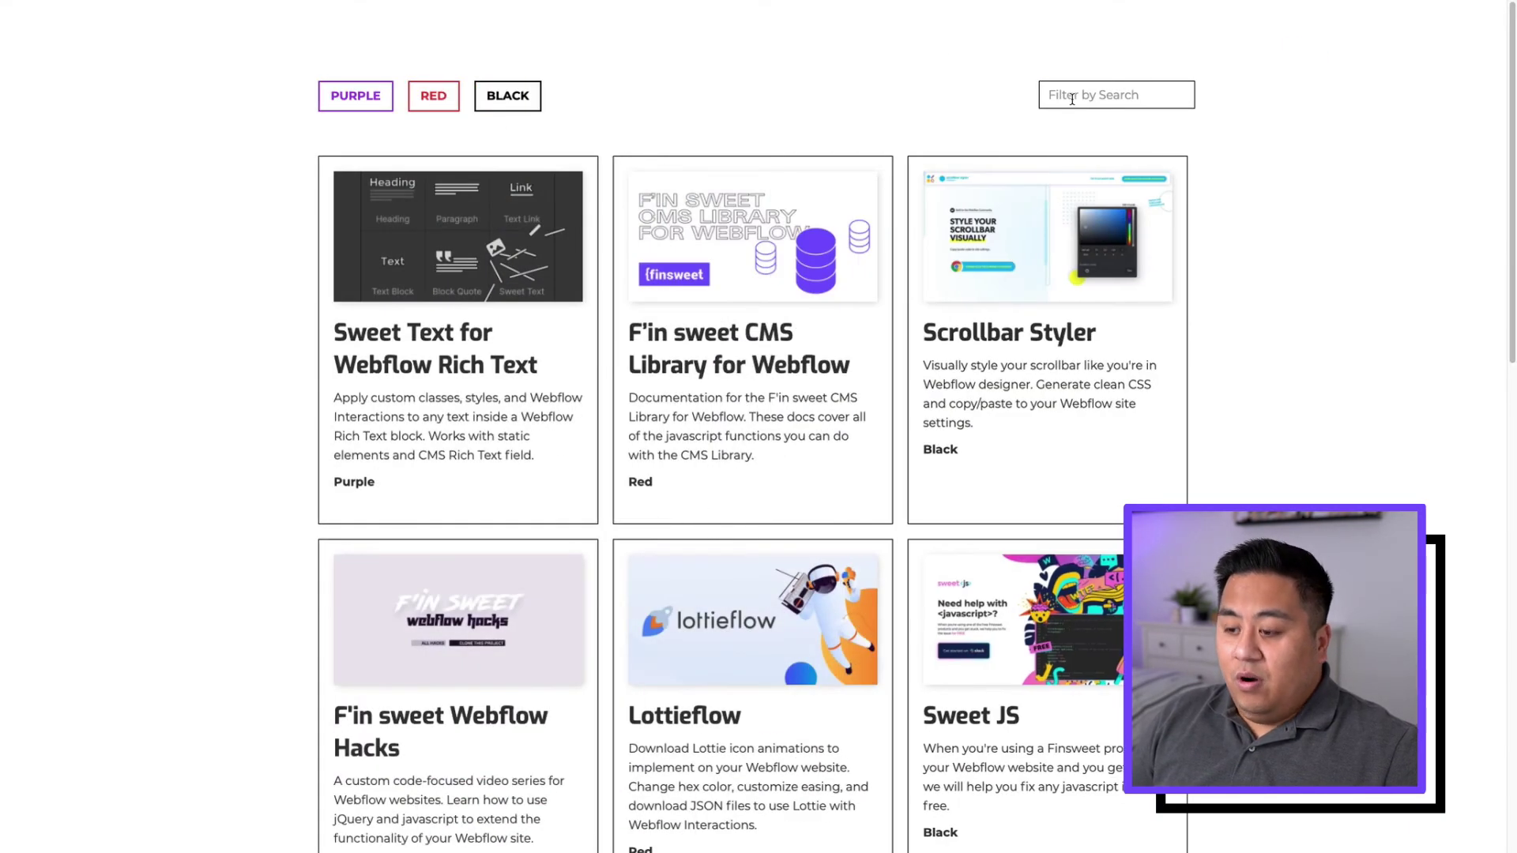
Search for 'black' to narrow the grid, then clear the query
left_click(1058, 95)
type("black")
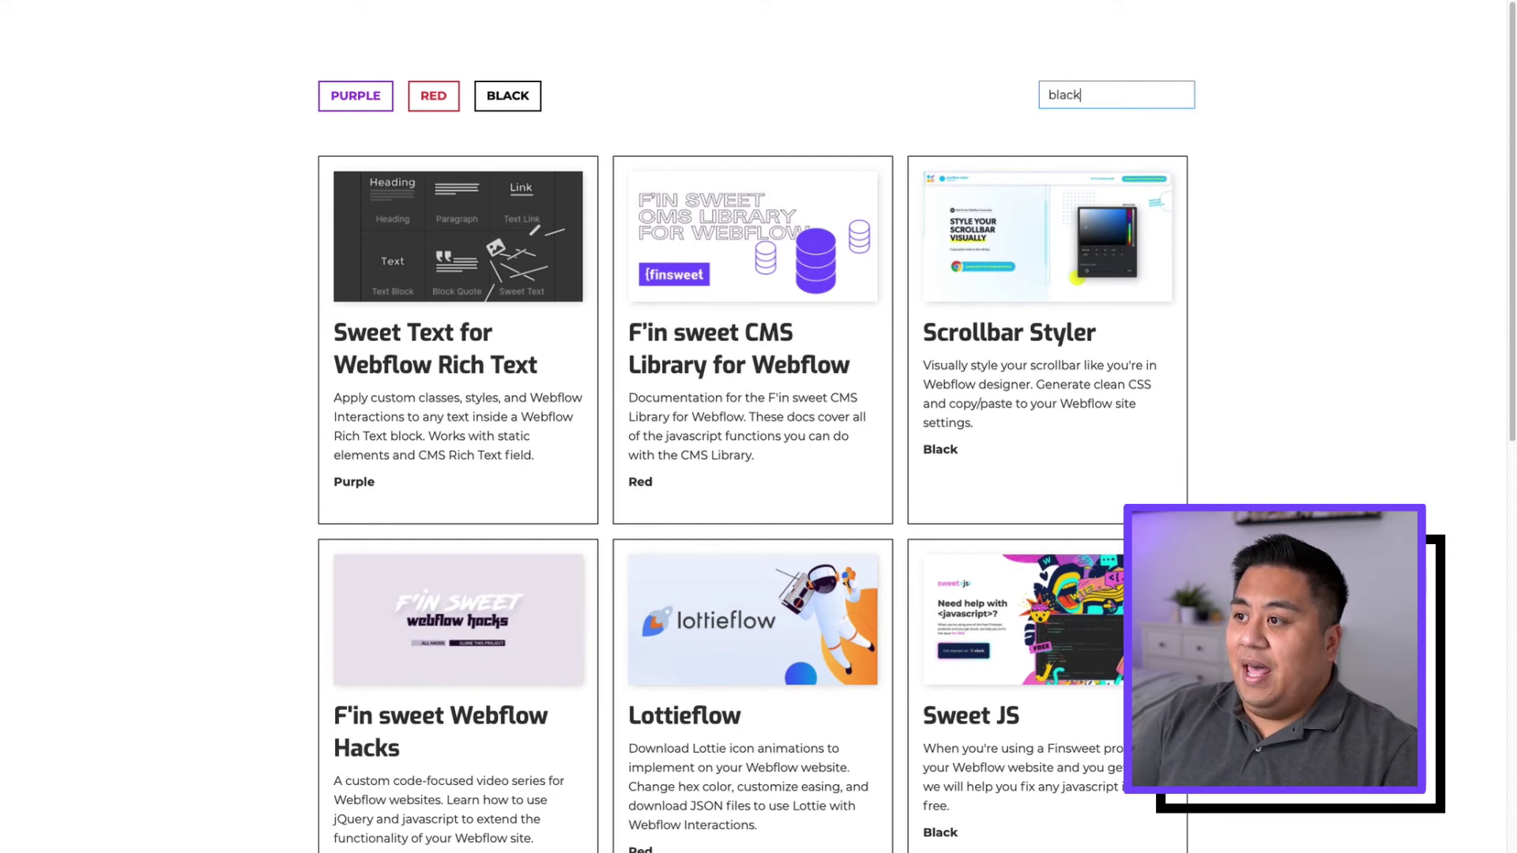
scroll(666, 494, "down", 2)
scroll(665, 536, "up", 2)
double_click(1117, 96)
key("BackSpace")
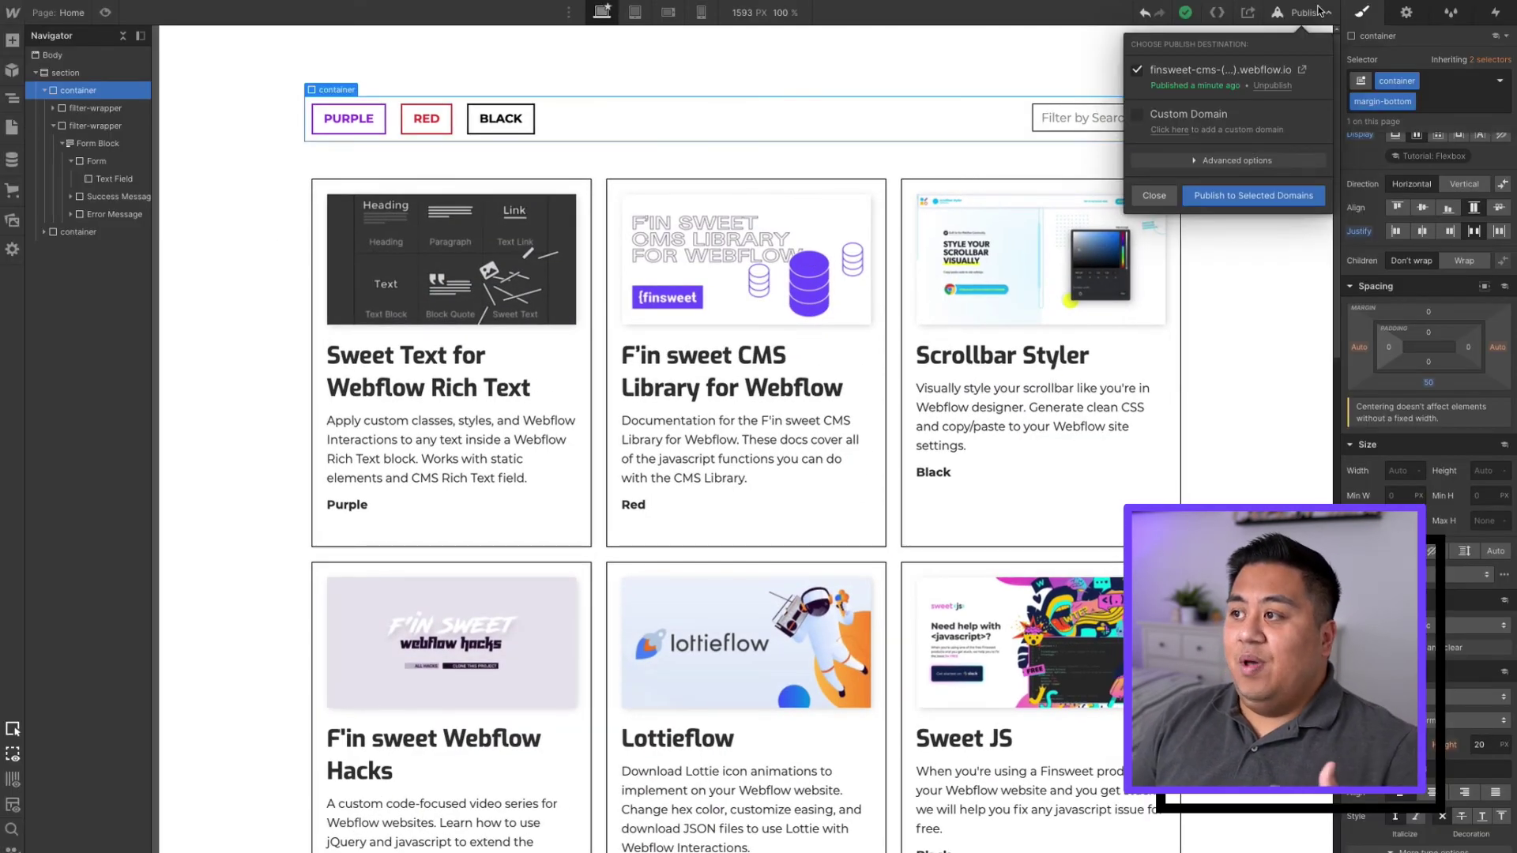
Close the publishing options and select the section containing the Example7 filters and cards
left_click(1268, 26)
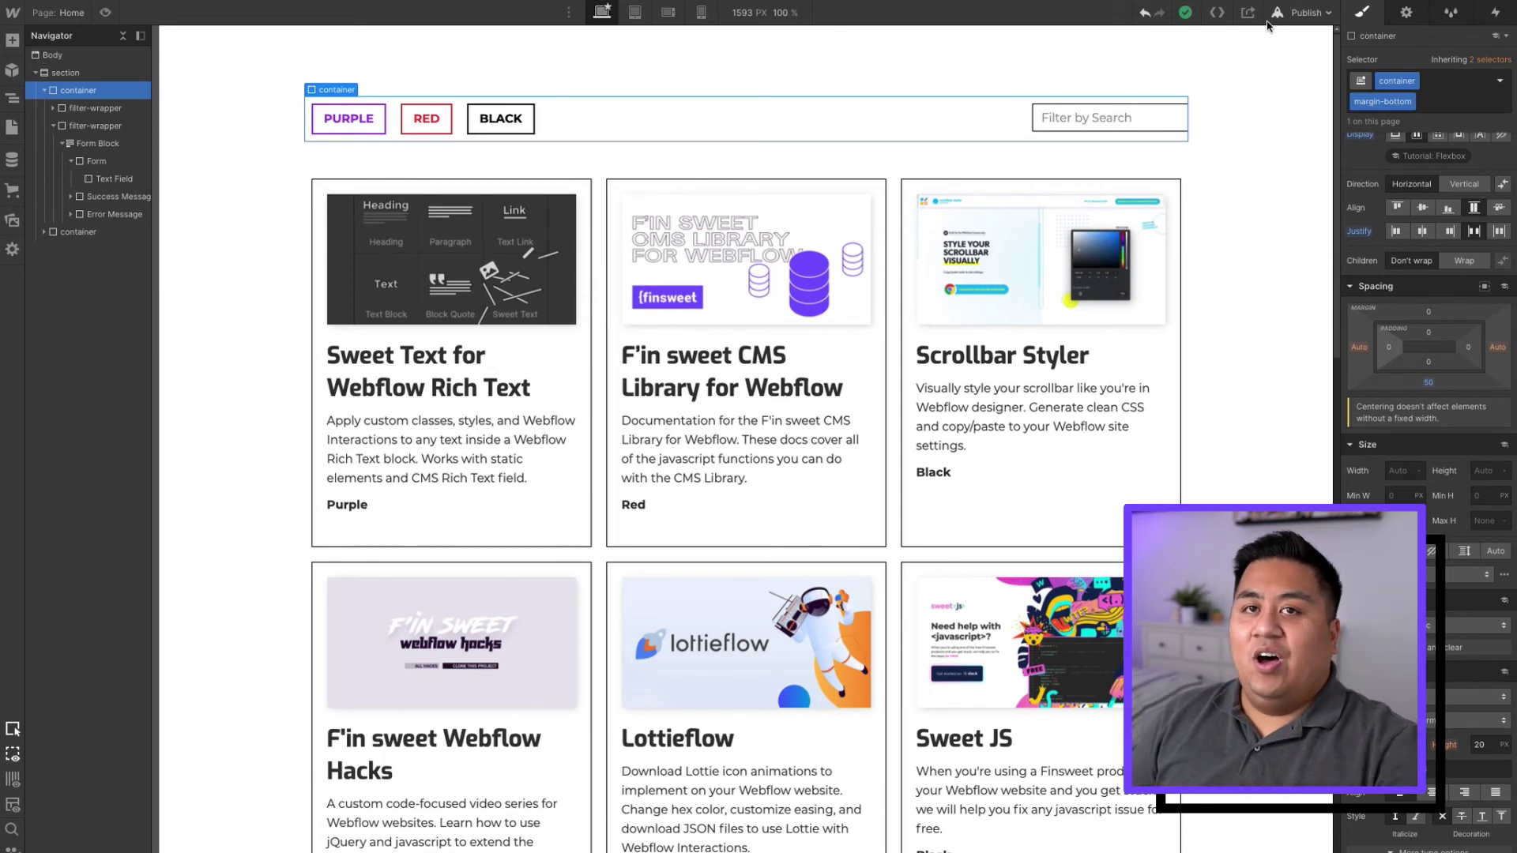
left_click(1293, 238)
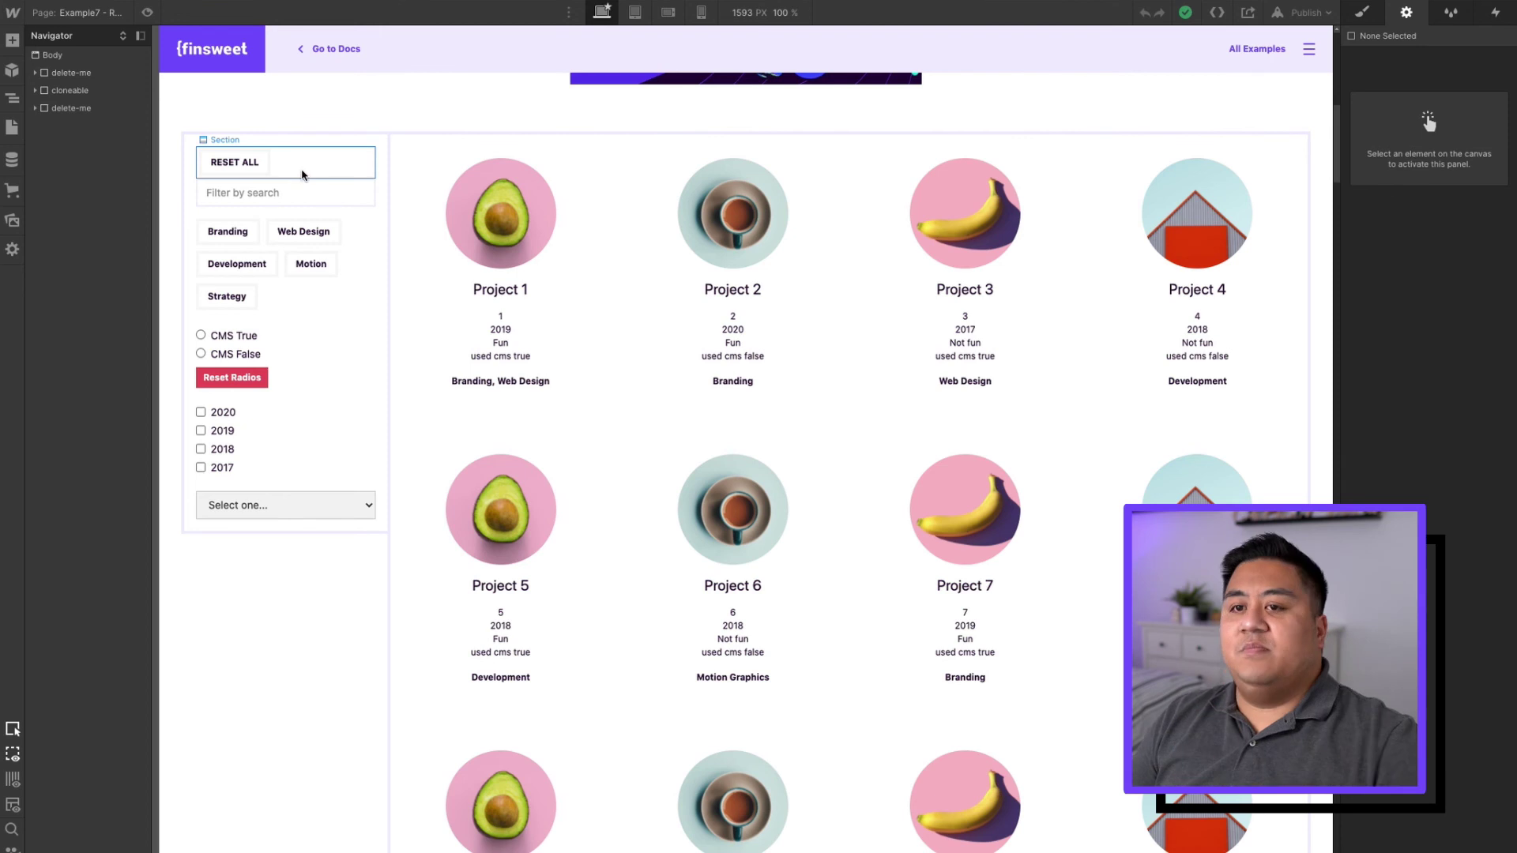
Inspect the filter-by Strategy attribute on RESET ALL and the 2020 checkbox, then list the site pages
left_click(258, 164)
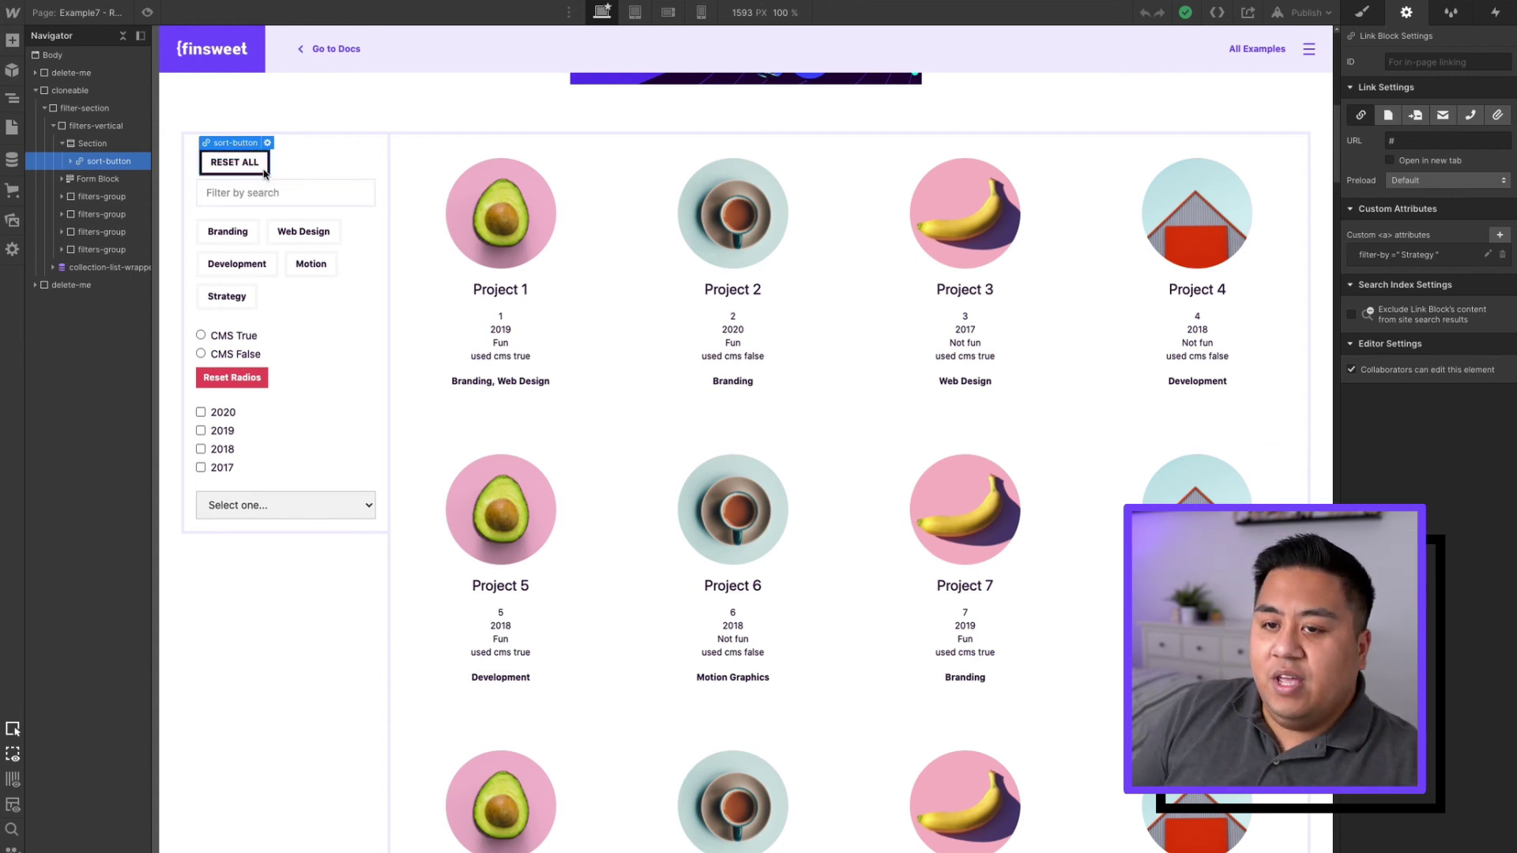
left_click(1425, 256)
left_click(1480, 362)
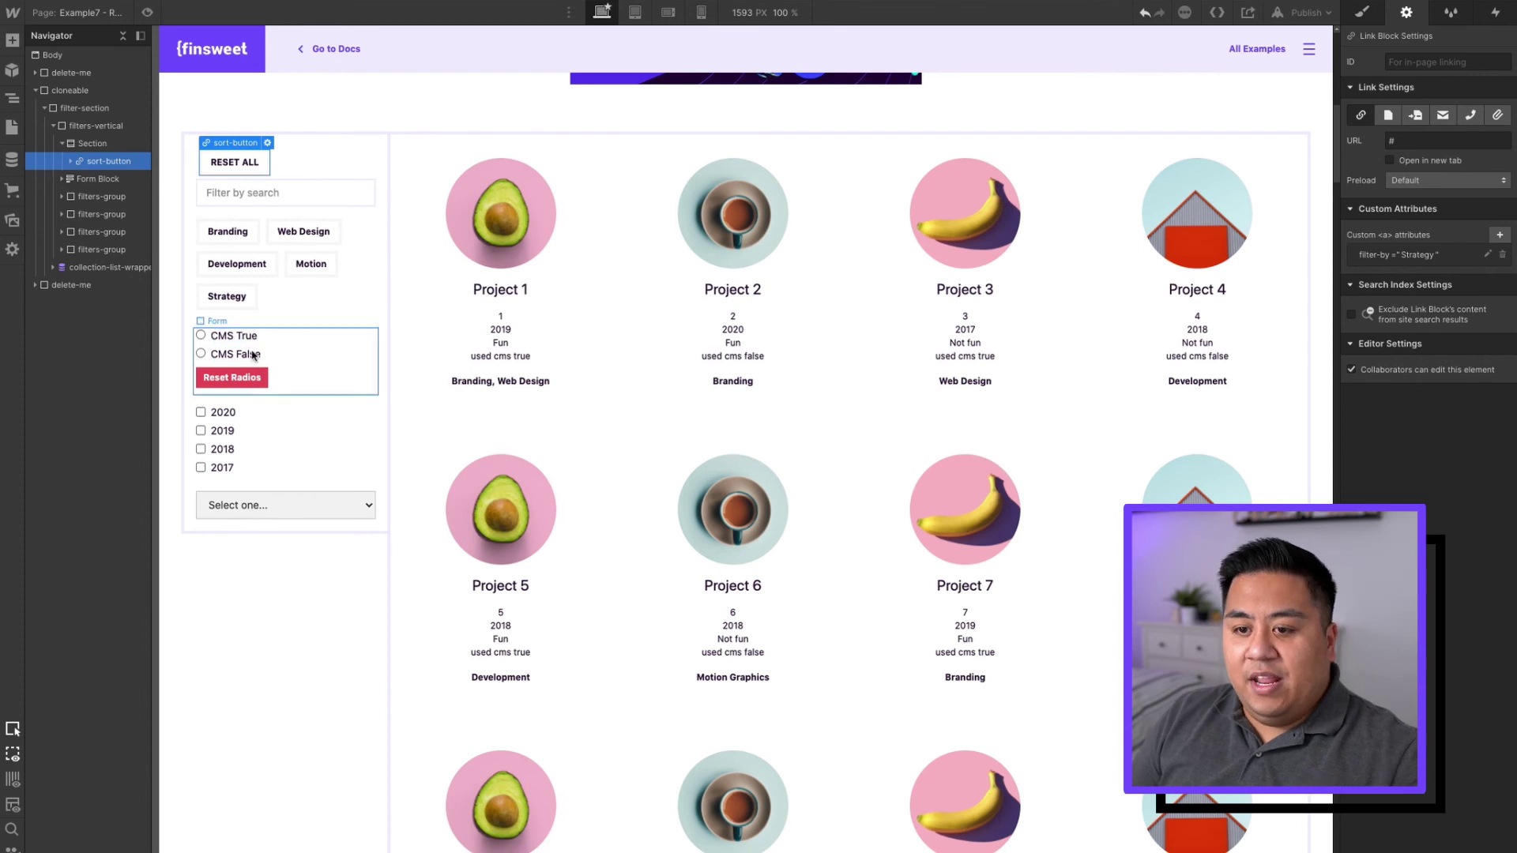
left_click(238, 419)
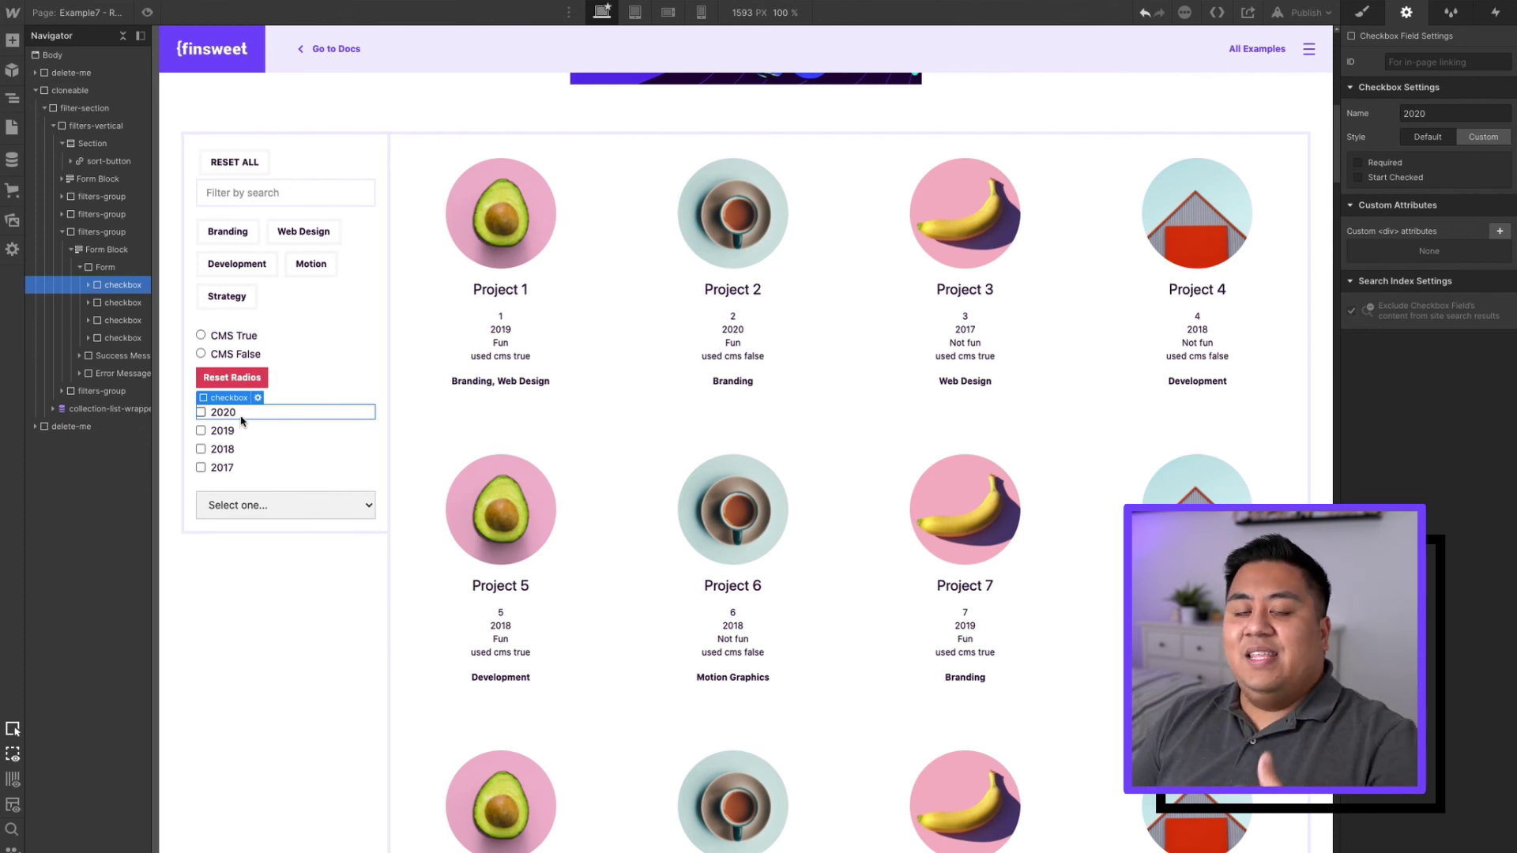
left_click(12, 128)
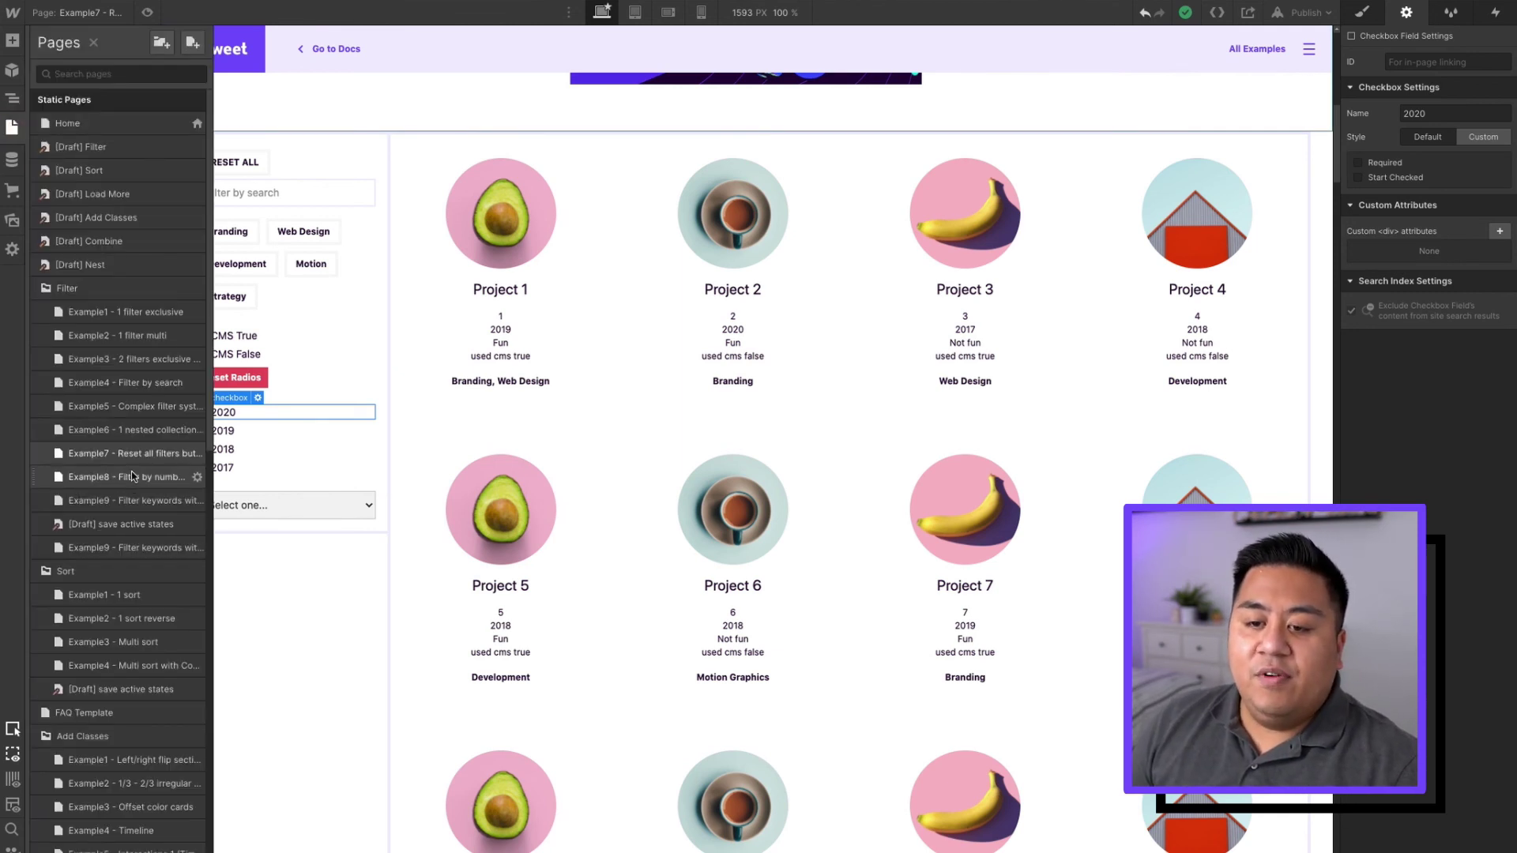
Open the Example8 range page and inspect the Project 1.8-28.4 and 31-60 filter buttons
left_click(136, 478)
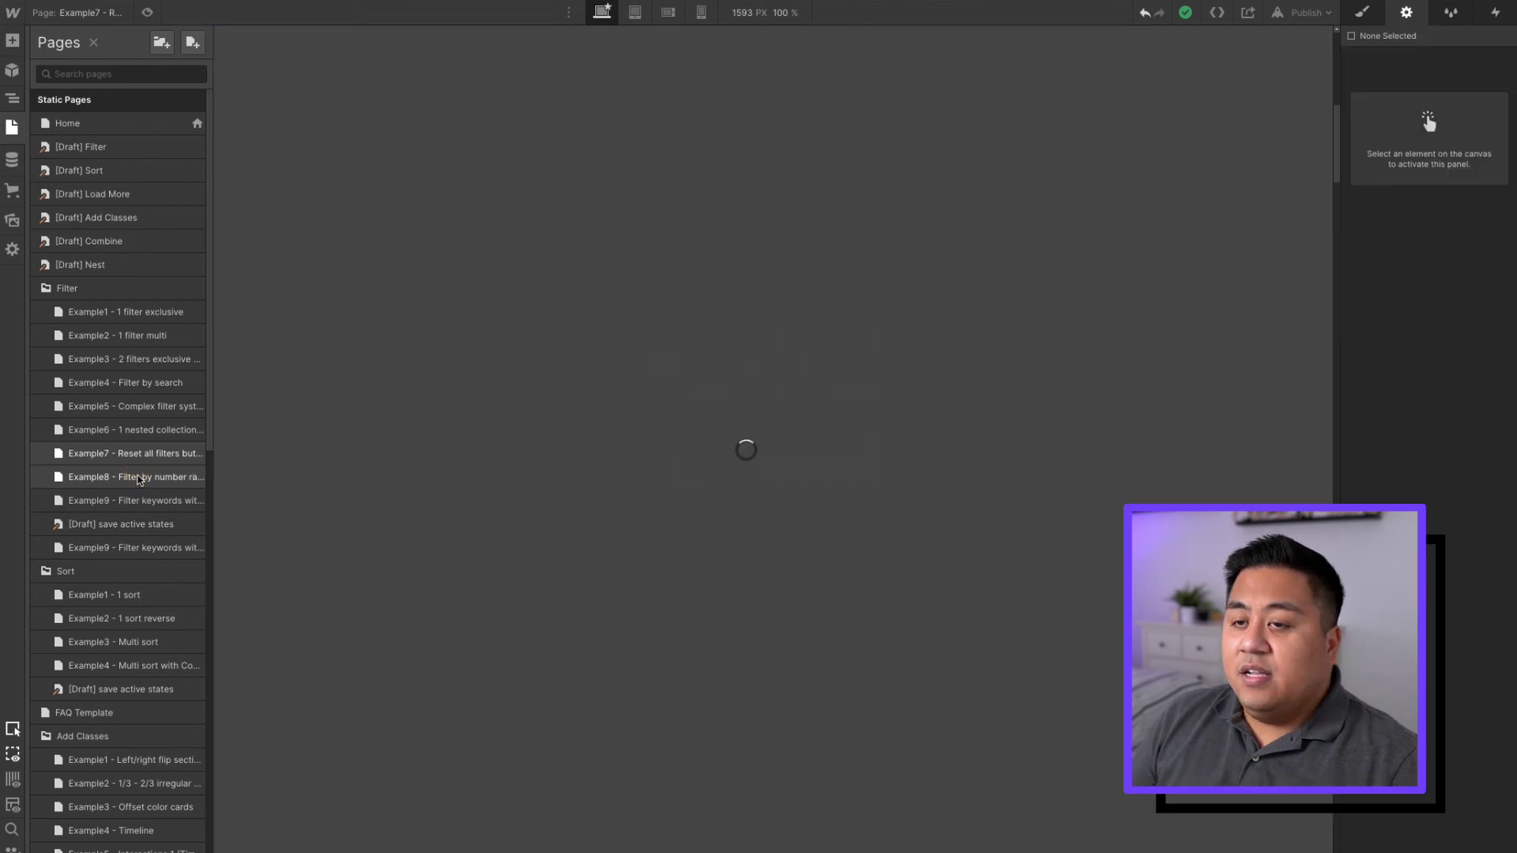
scroll(316, 549, "down", 6)
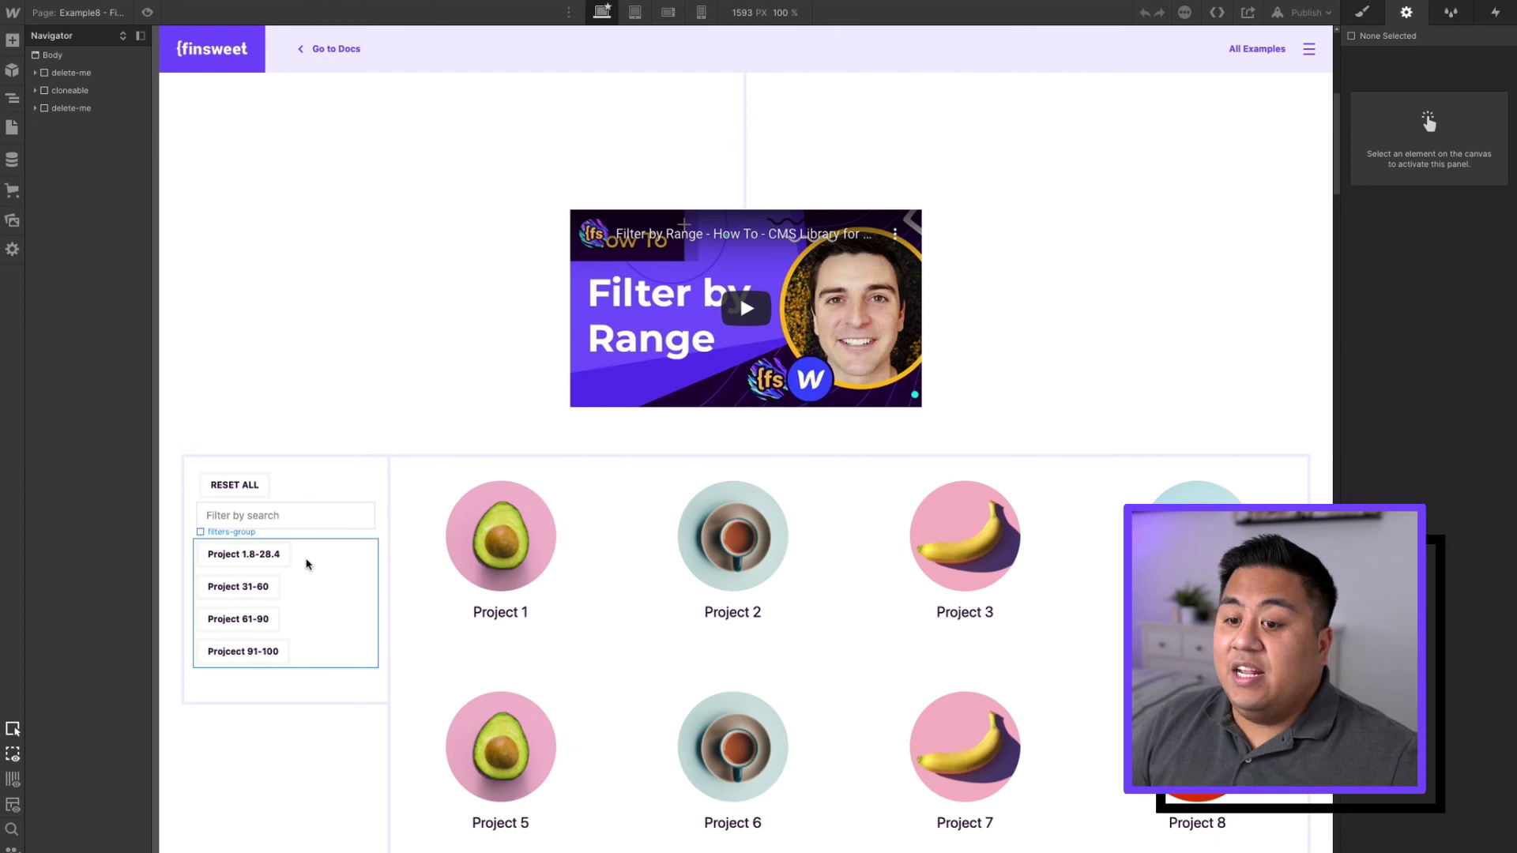
left_click(281, 556)
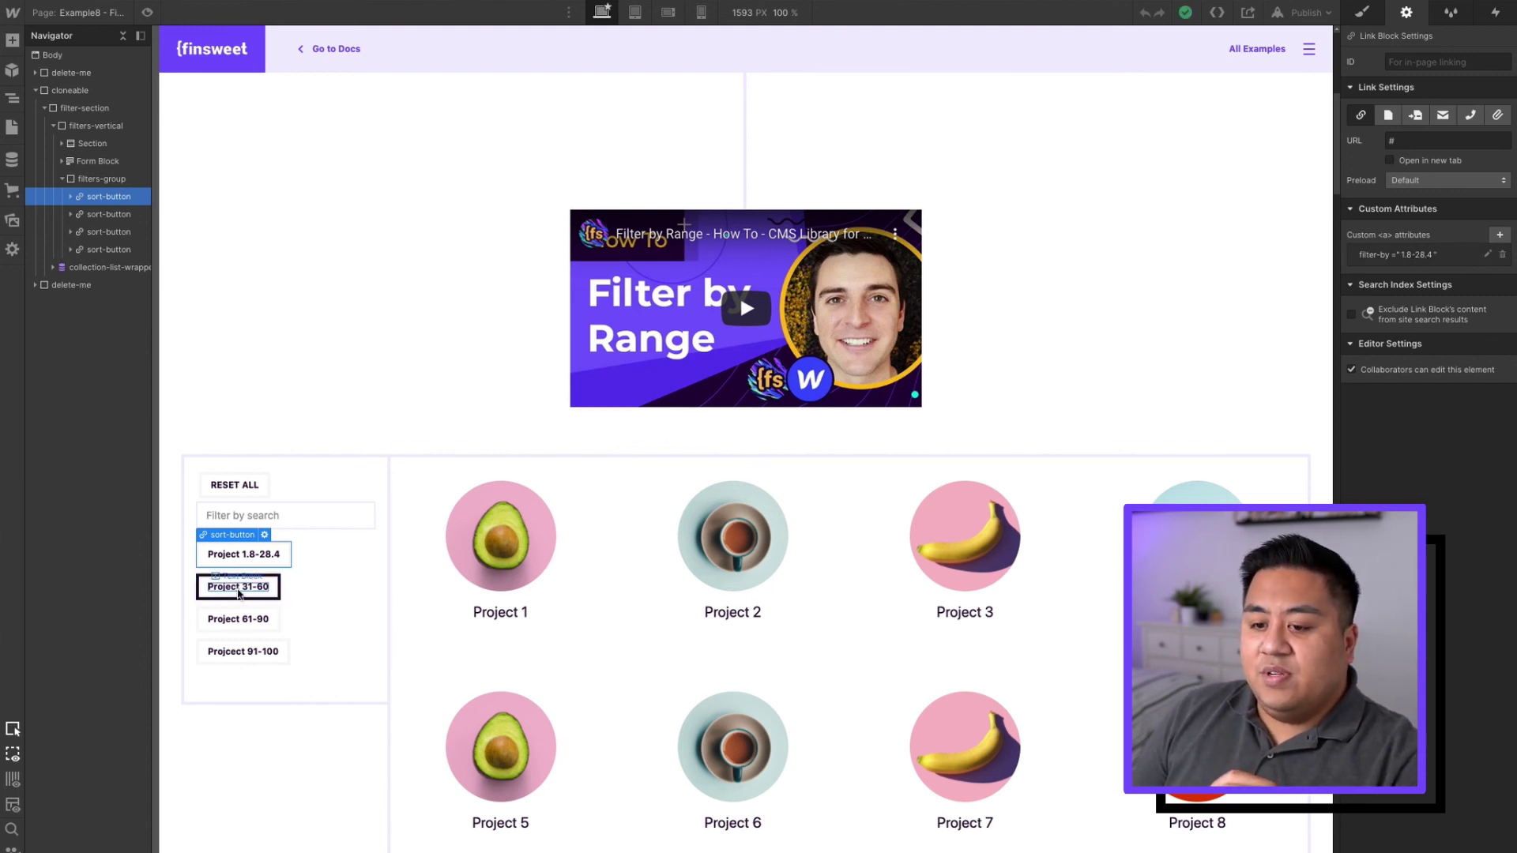
left_click(238, 593)
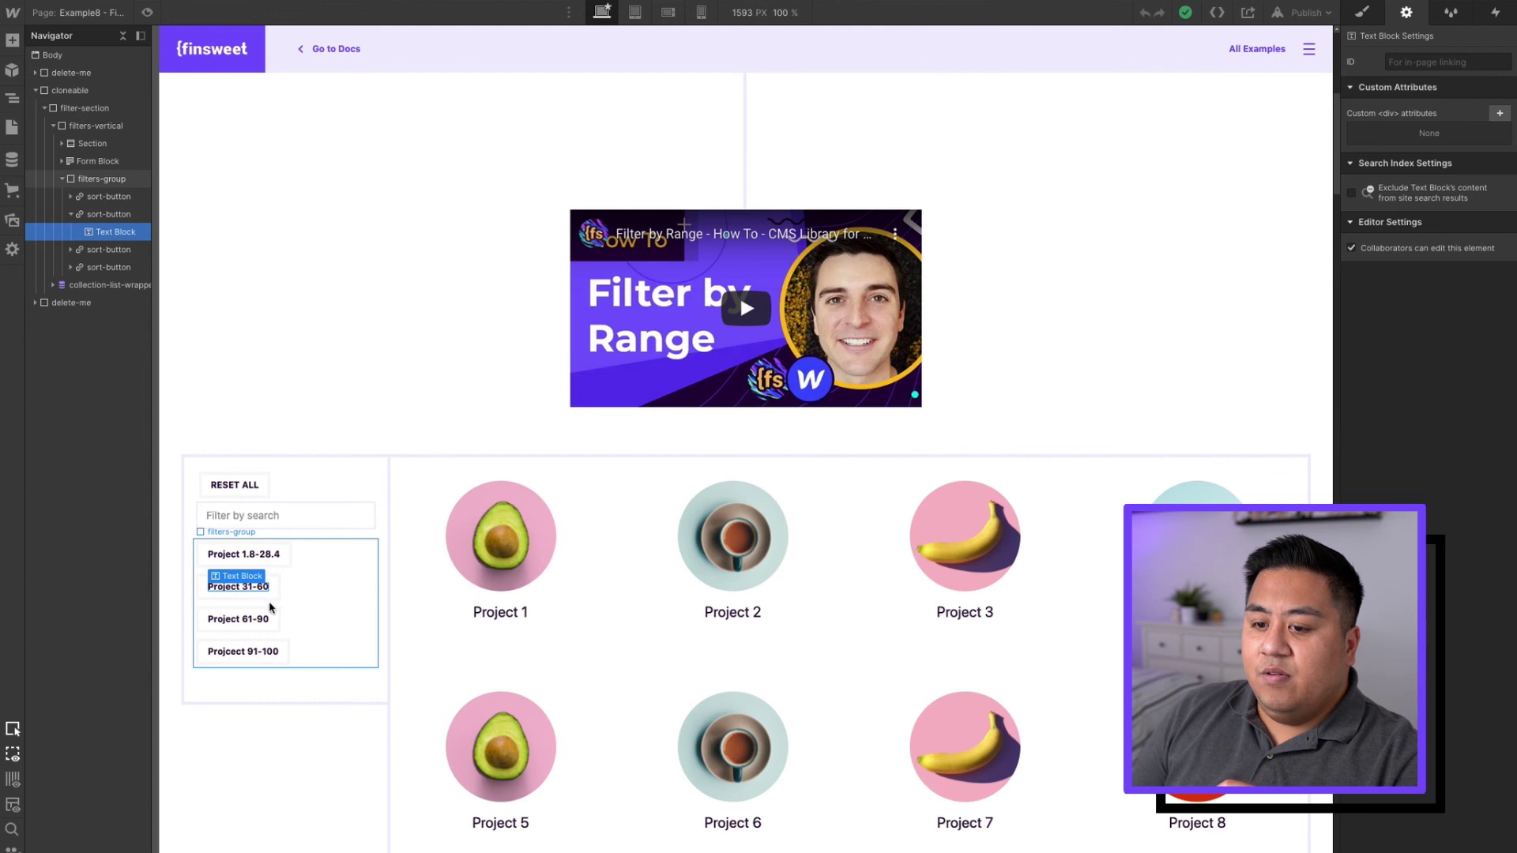
left_click(267, 602)
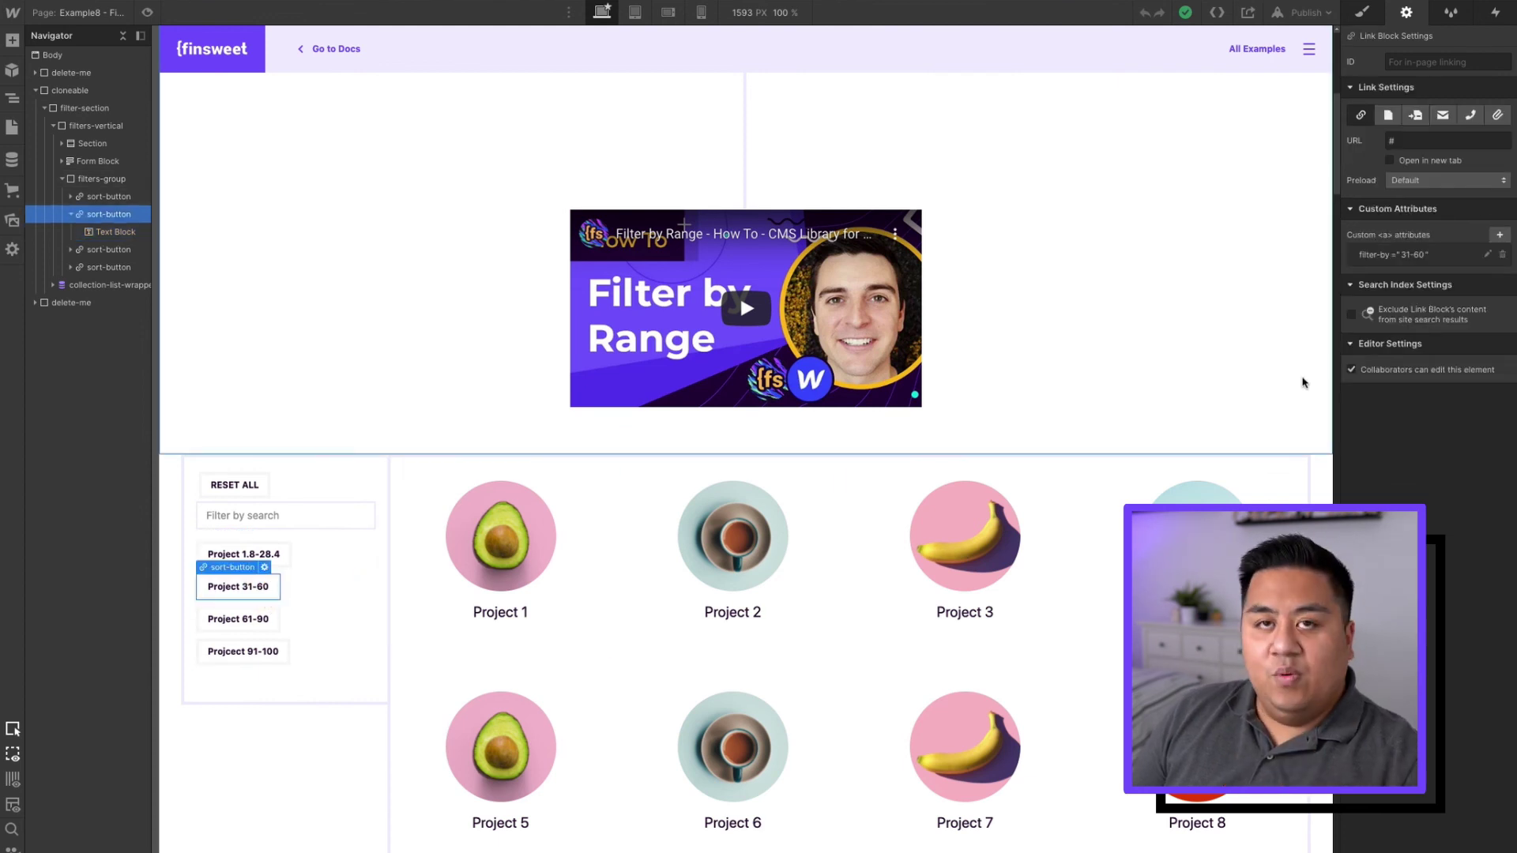